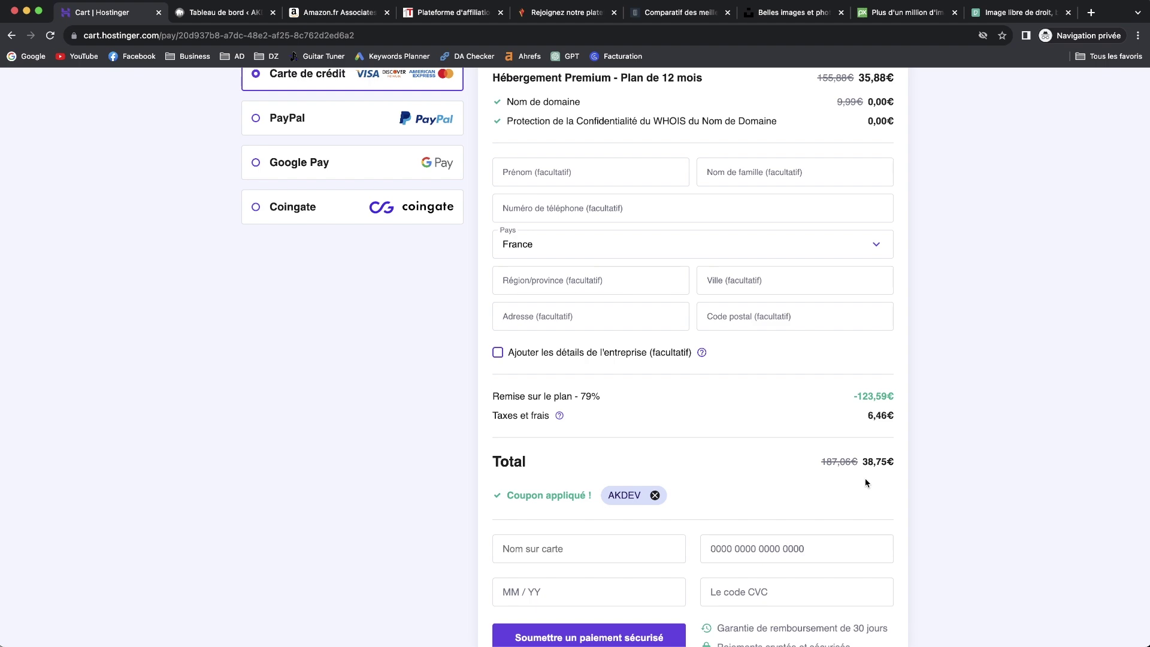
# Step: Review the Hostinger Hébergement Premium order, from the payment form and total back to the plan features and subscription periods
pyautogui.scroll(-3, 766, 429)
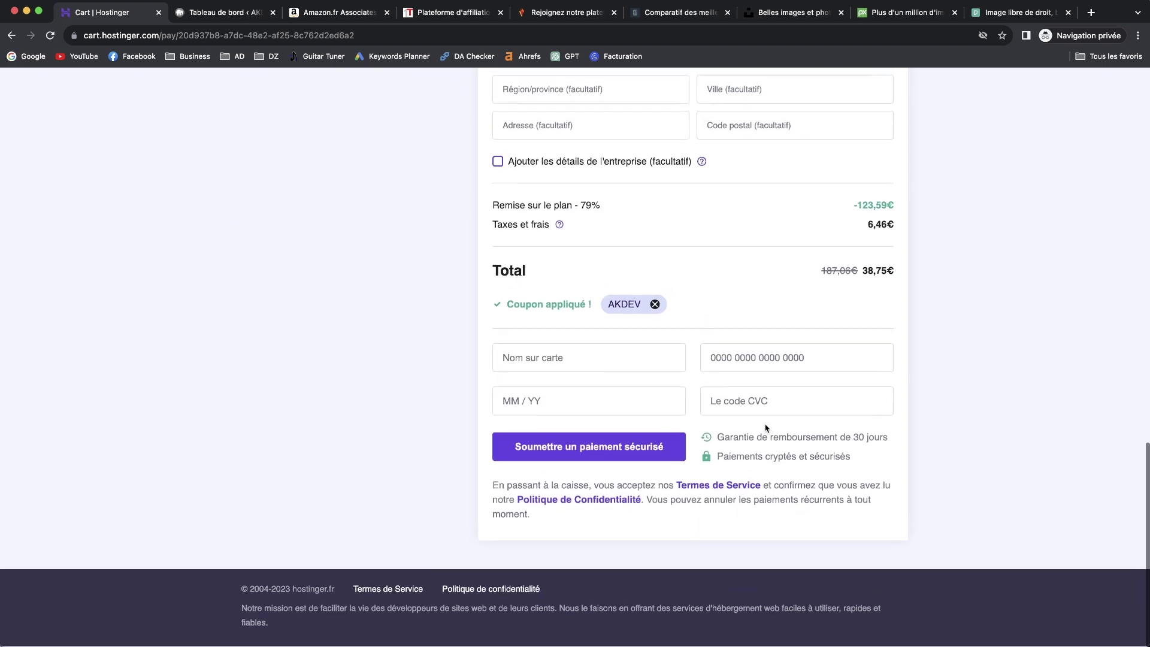
pyautogui.scroll(15, 766, 429)
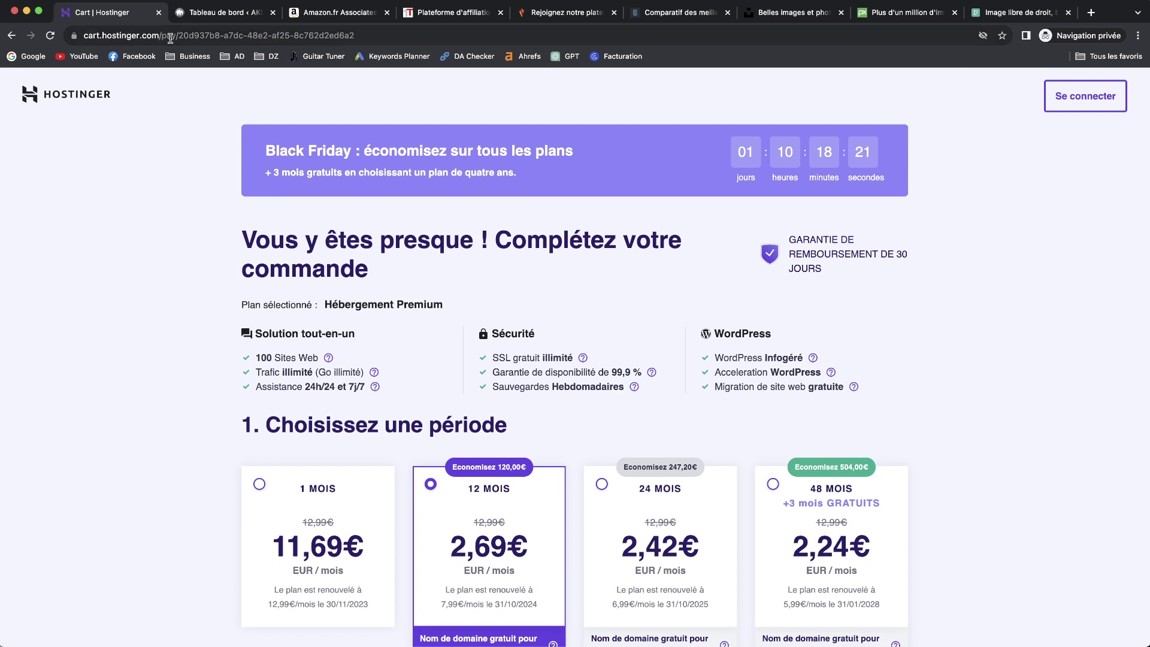
pyautogui.scroll(-3, 618, 454)
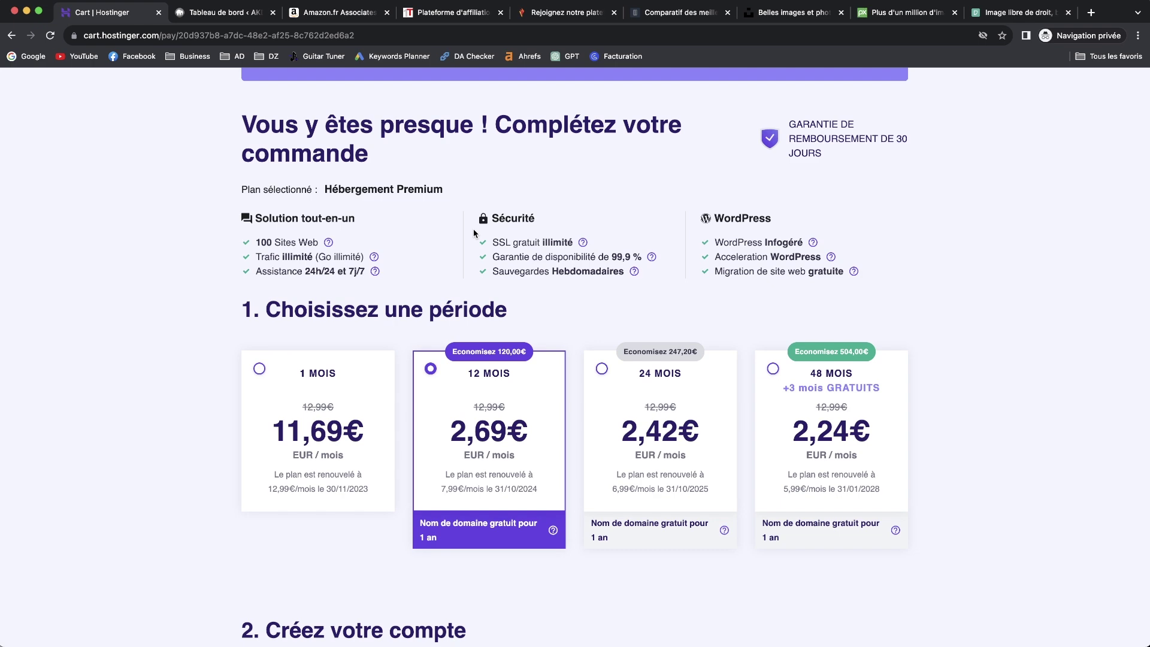
# Step: Switch to the WordPress dashboard, open the AKDEV Affiliation site in a new tab and look through its homepage
pyautogui.click(219, 13)
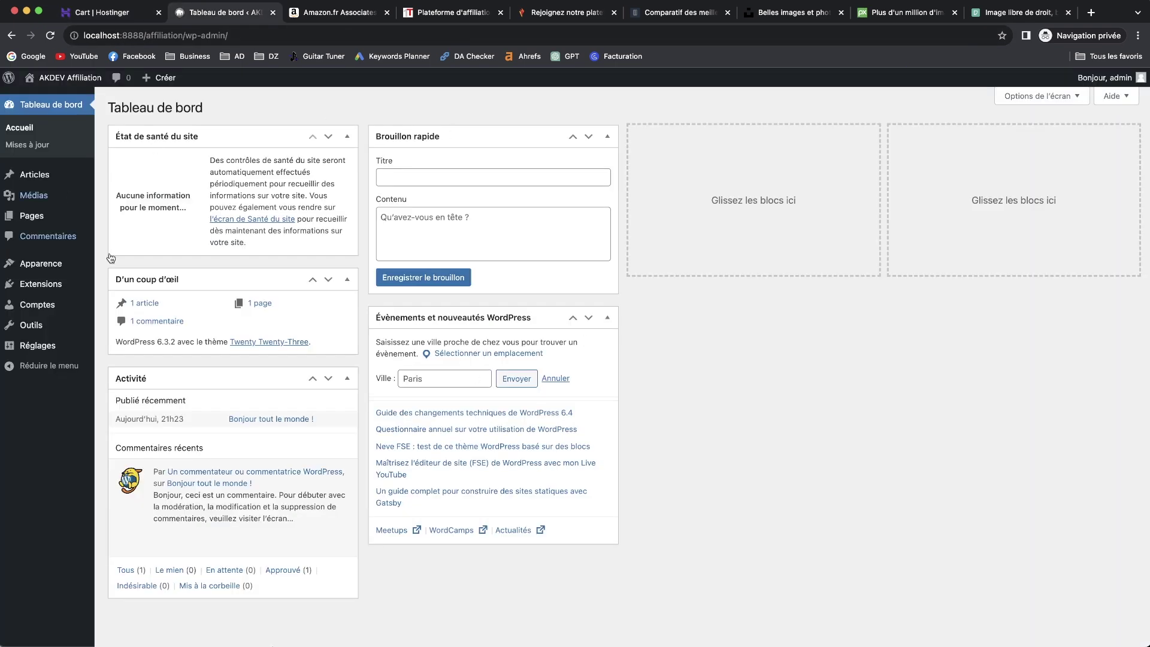
pyautogui.keyDown('super'); pyautogui.click(37, 90); pyautogui.keyUp('super')
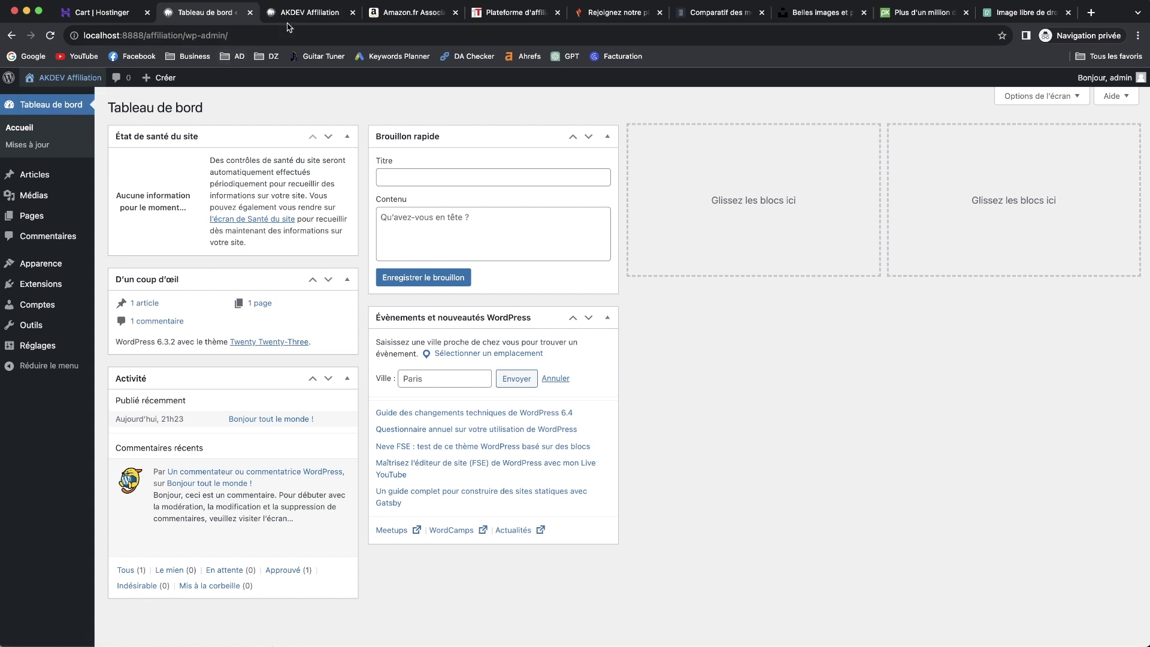
pyautogui.click(287, 23)
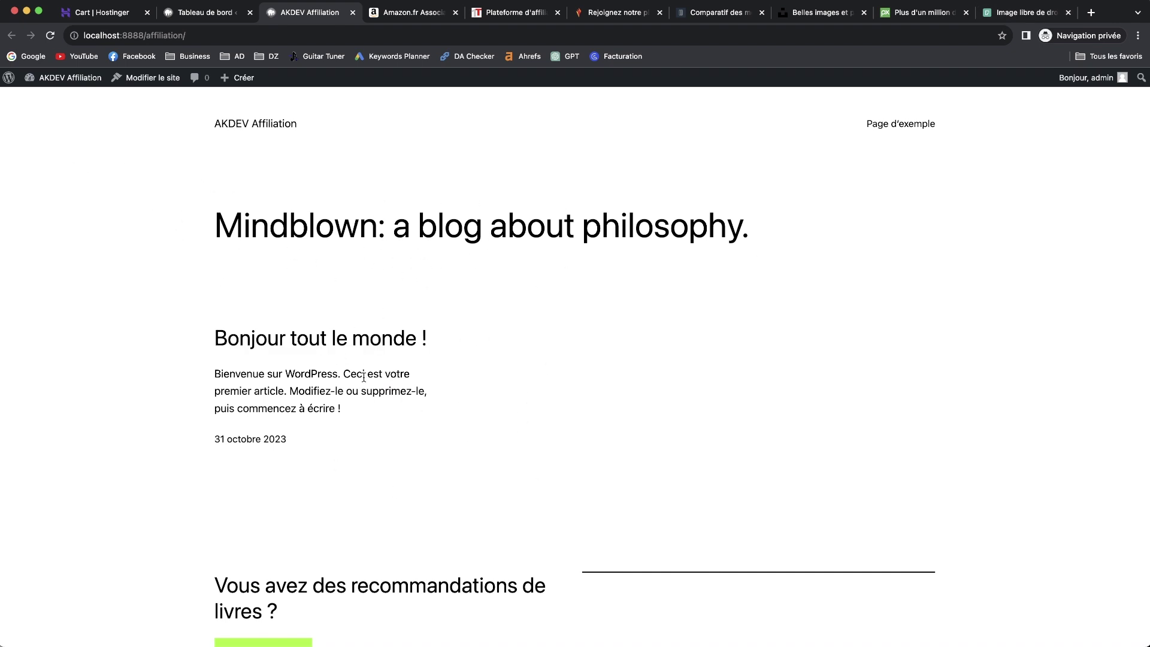
pyautogui.scroll(-3, 162, 241)
pyautogui.scroll(-3, 161, 243)
pyautogui.scroll(6, 366, 168)
# Step: Go back to the site's dashboard, check the WordPress updates page and return to the dashboard home
pyautogui.moveTo(60, 78)
pyautogui.click(45, 96)
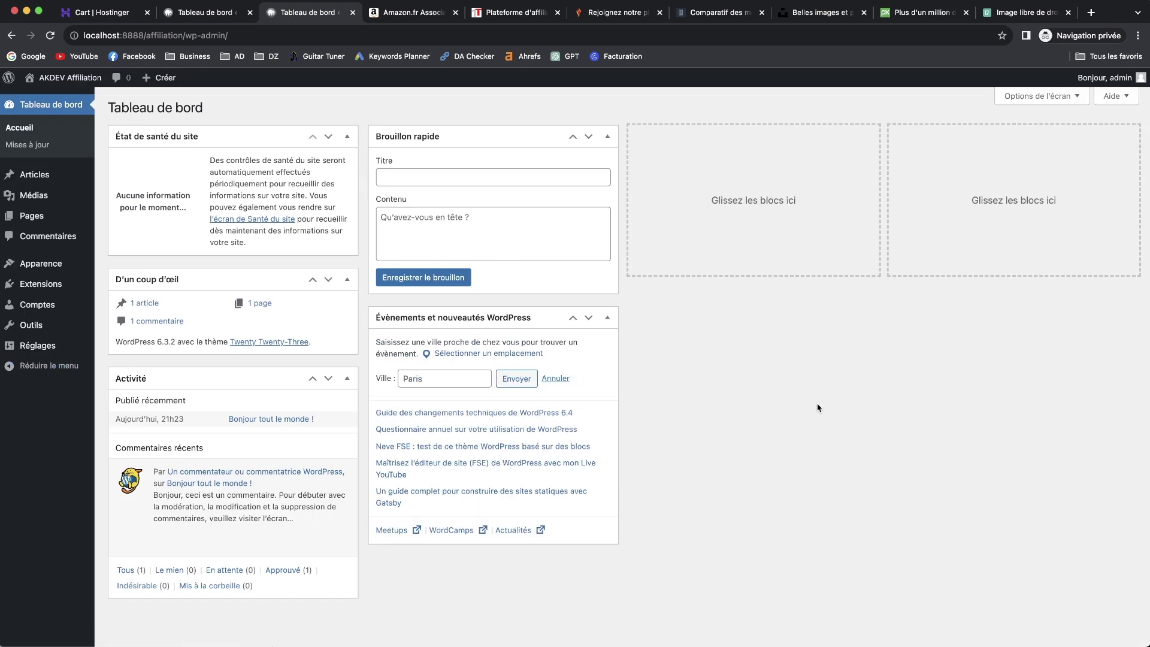
pyautogui.click(29, 106)
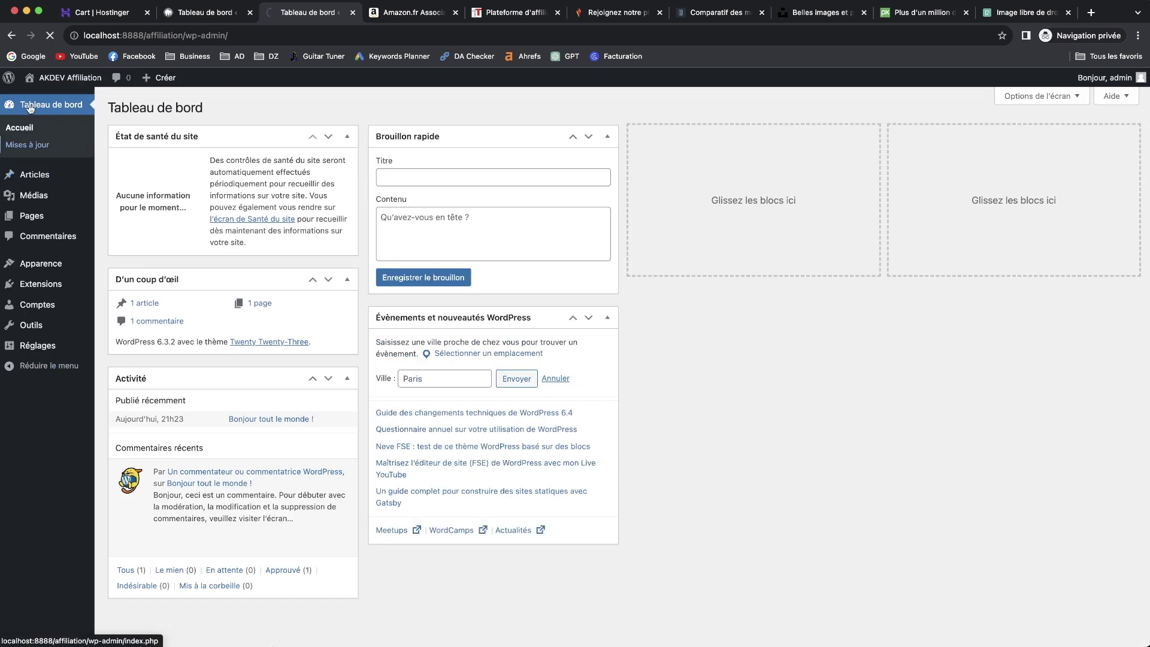
pyautogui.click(27, 145)
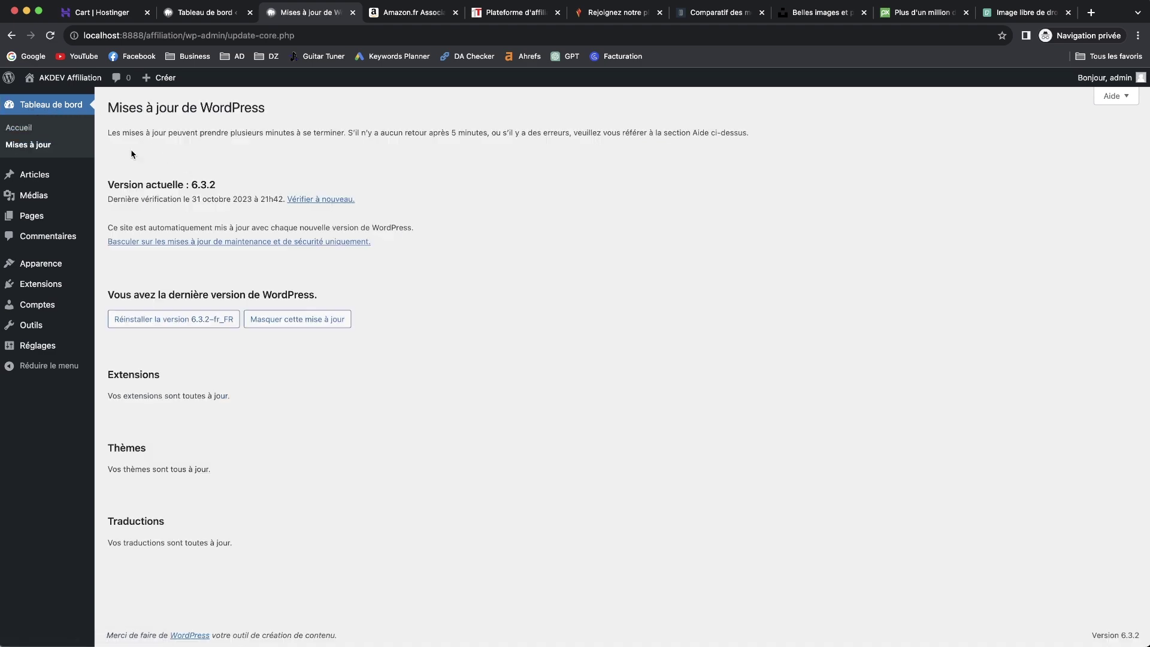
pyautogui.click(57, 106)
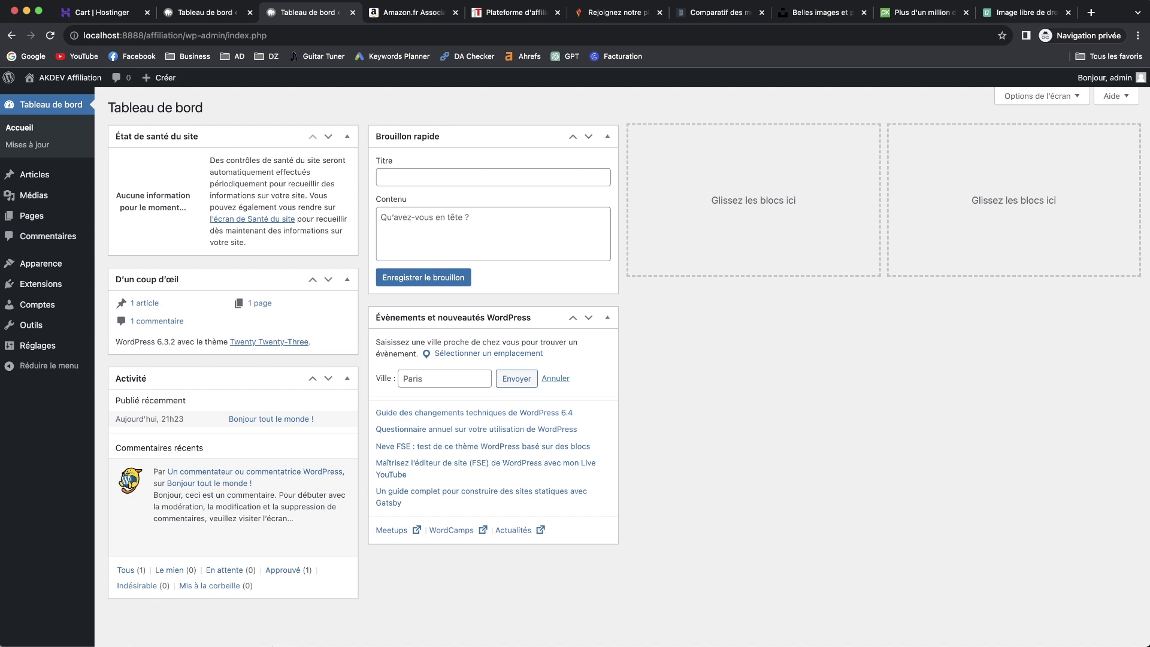
# Step: Switch to the Club Partenaires Amazon page and look through its programme description and FAQ
pyautogui.click(411, 13)
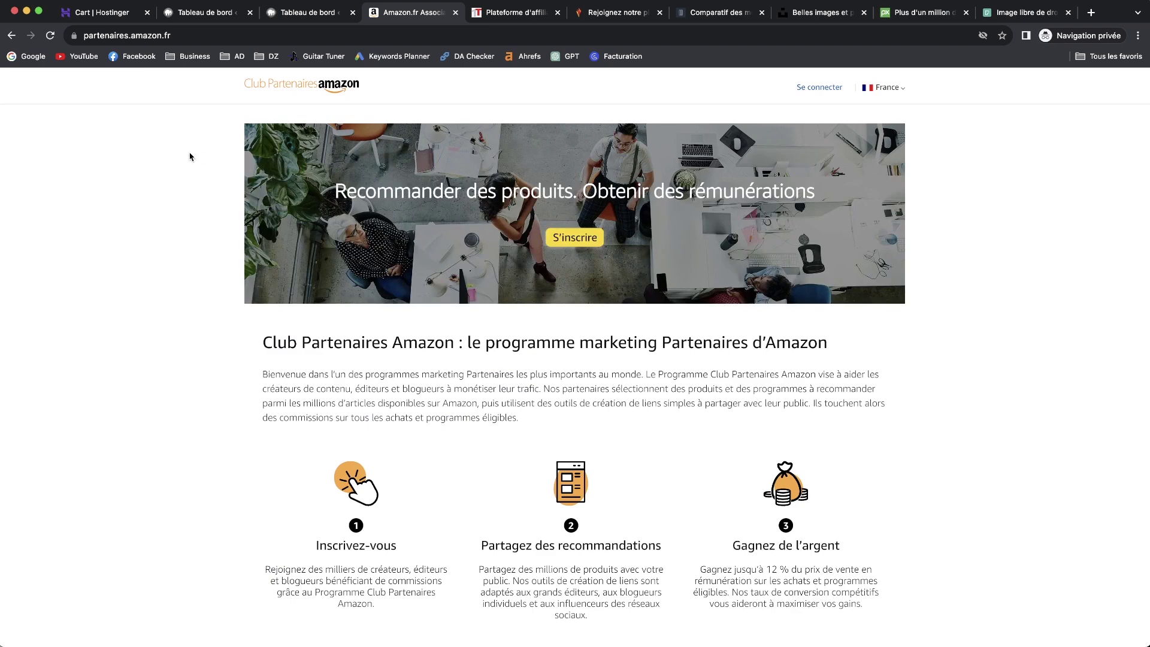
pyautogui.scroll(-15, 422, 293)
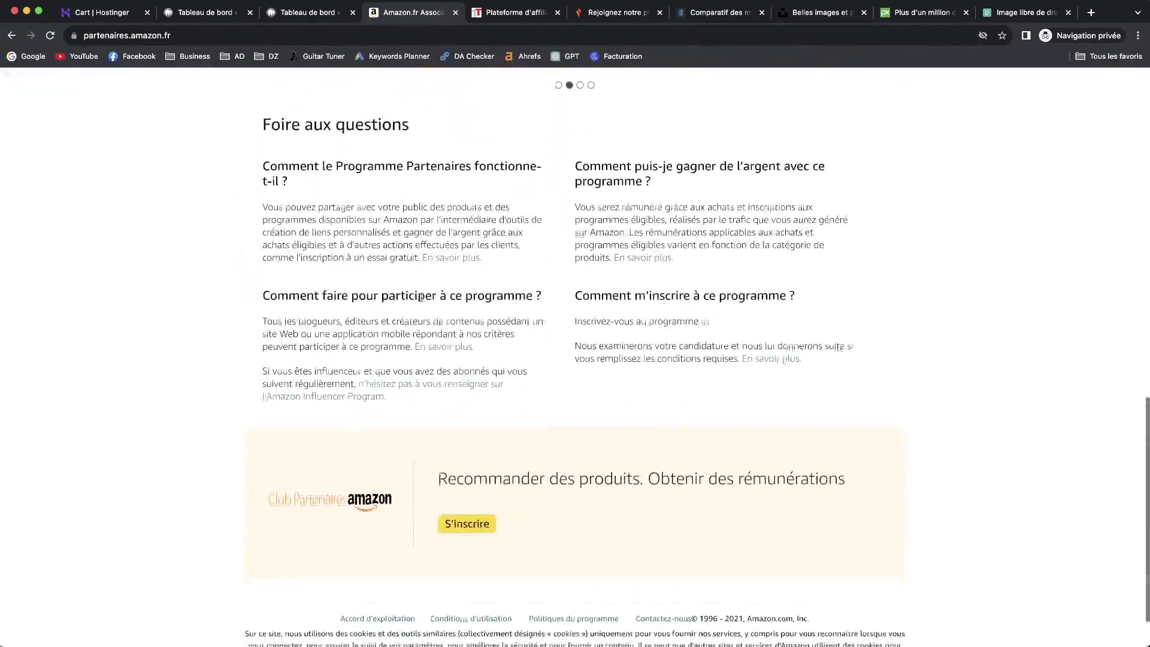
pyautogui.scroll(15, 422, 297)
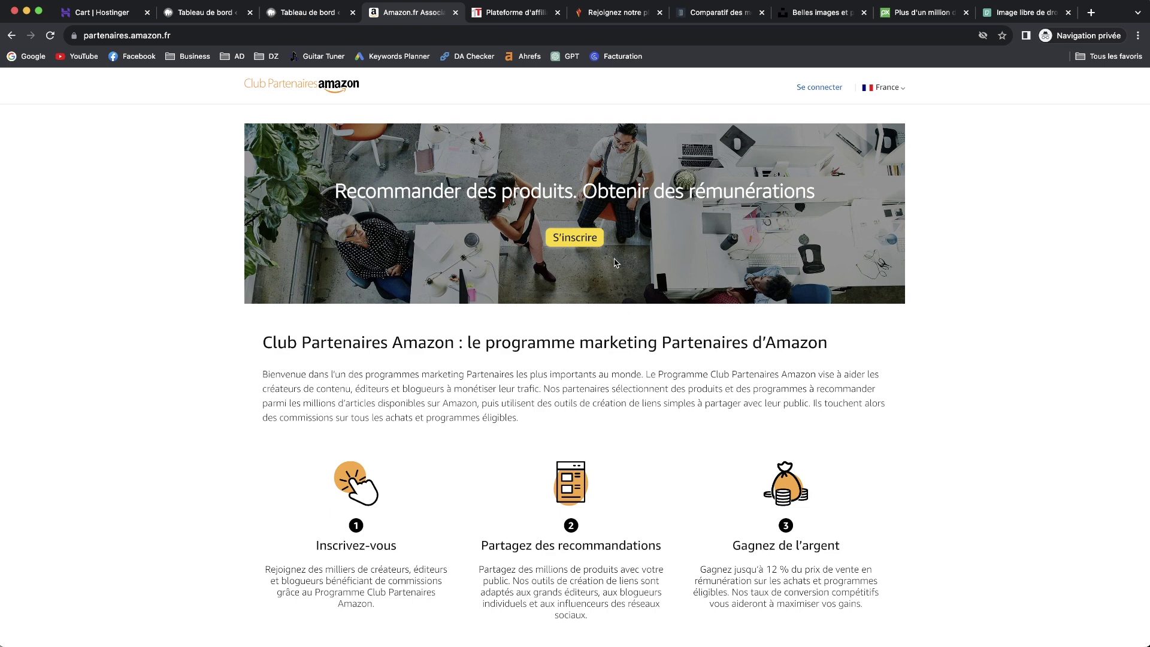
# Step: Switch to the 1TPE affiliate platform and browse its homepage to the start of the sponsored products list
pyautogui.click(514, 13)
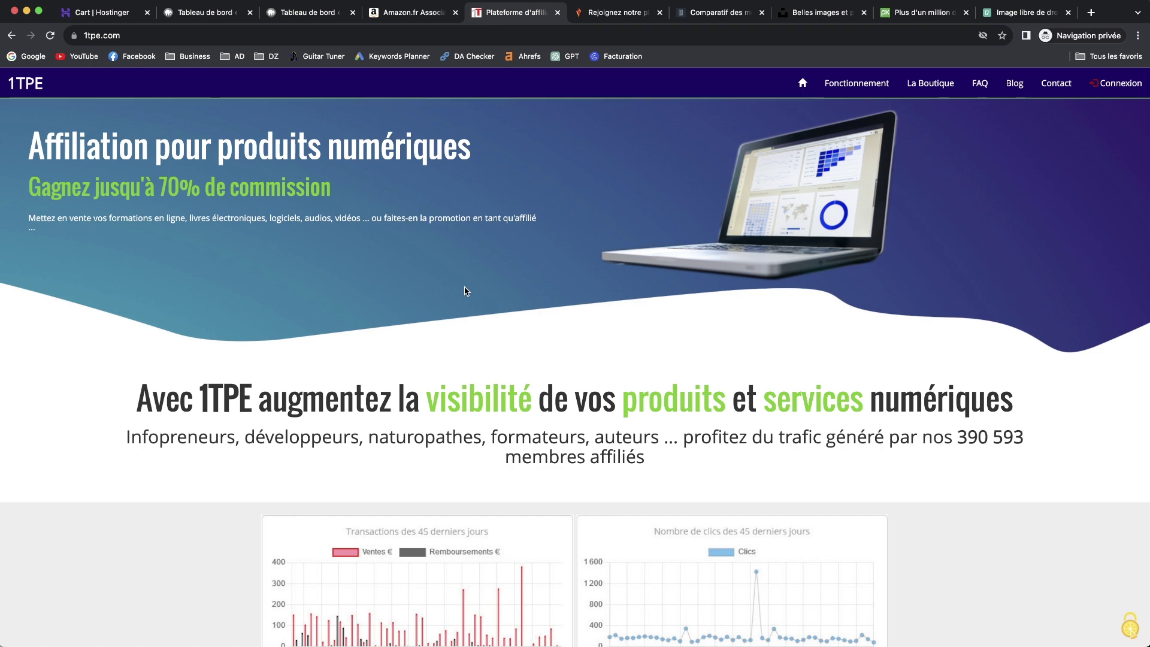
pyautogui.scroll(-9, 640, 309)
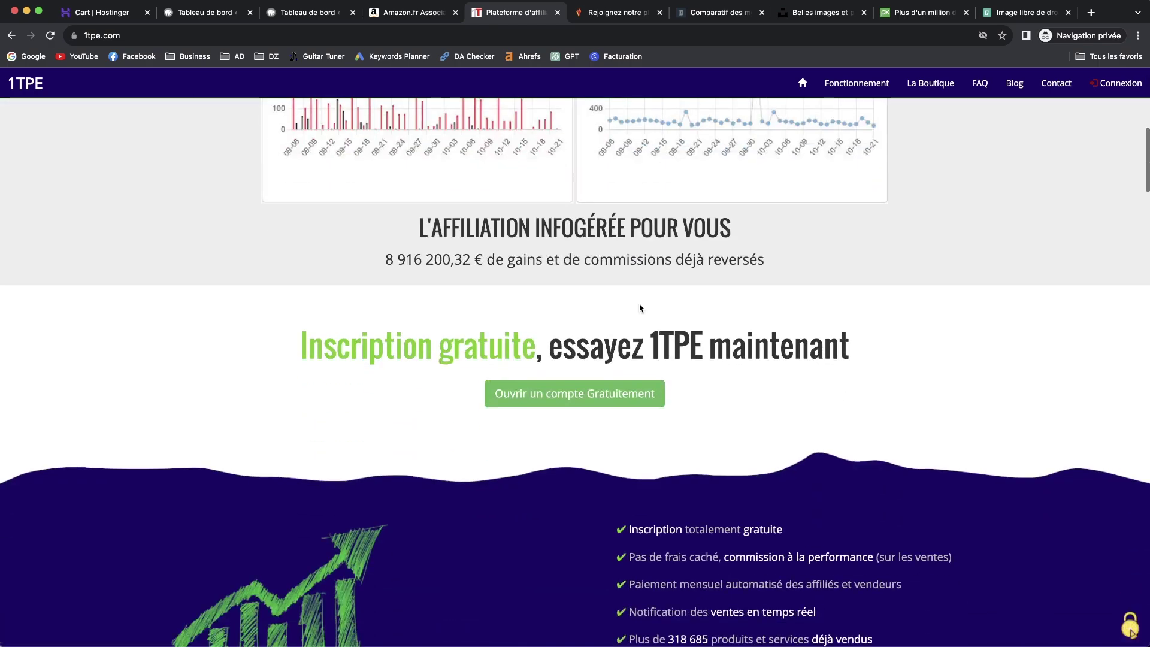
pyautogui.scroll(2, 640, 309)
pyautogui.scroll(-8, 398, 316)
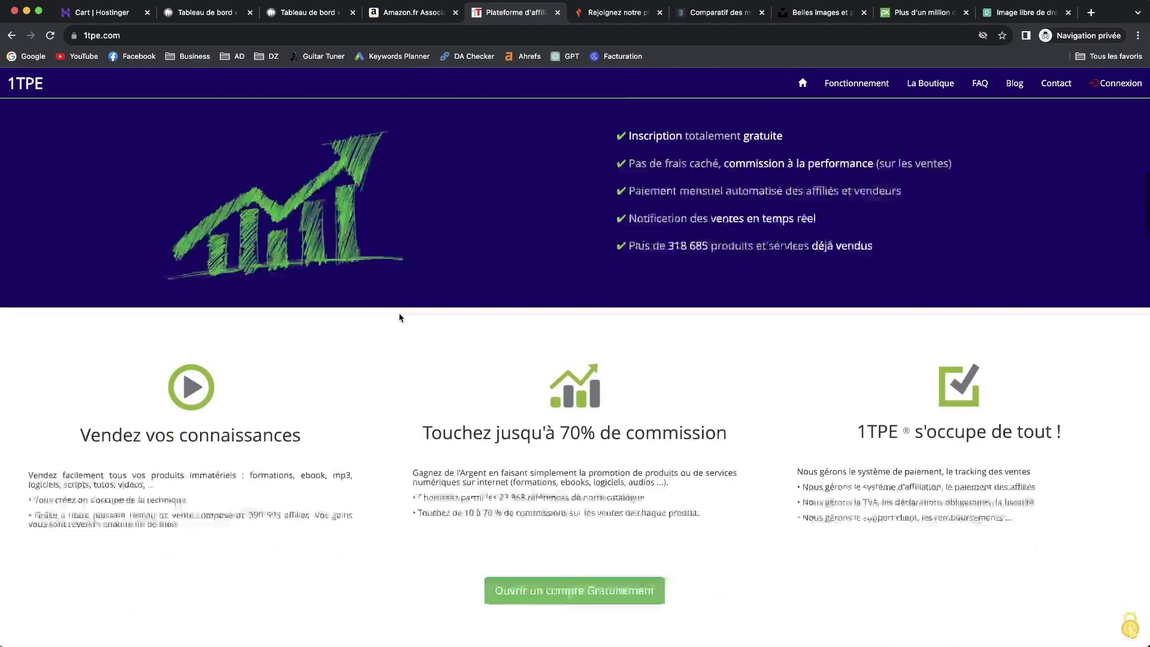
pyautogui.scroll(-12, 401, 317)
pyautogui.scroll(3, 364, 193)
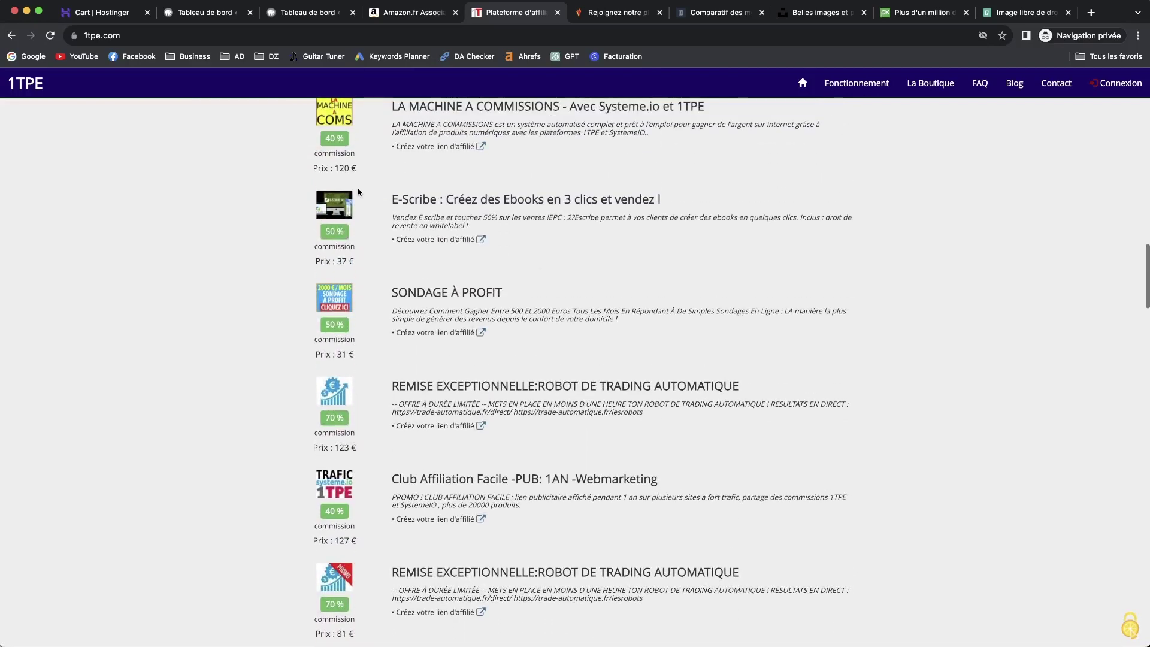
pyautogui.scroll(1, 365, 193)
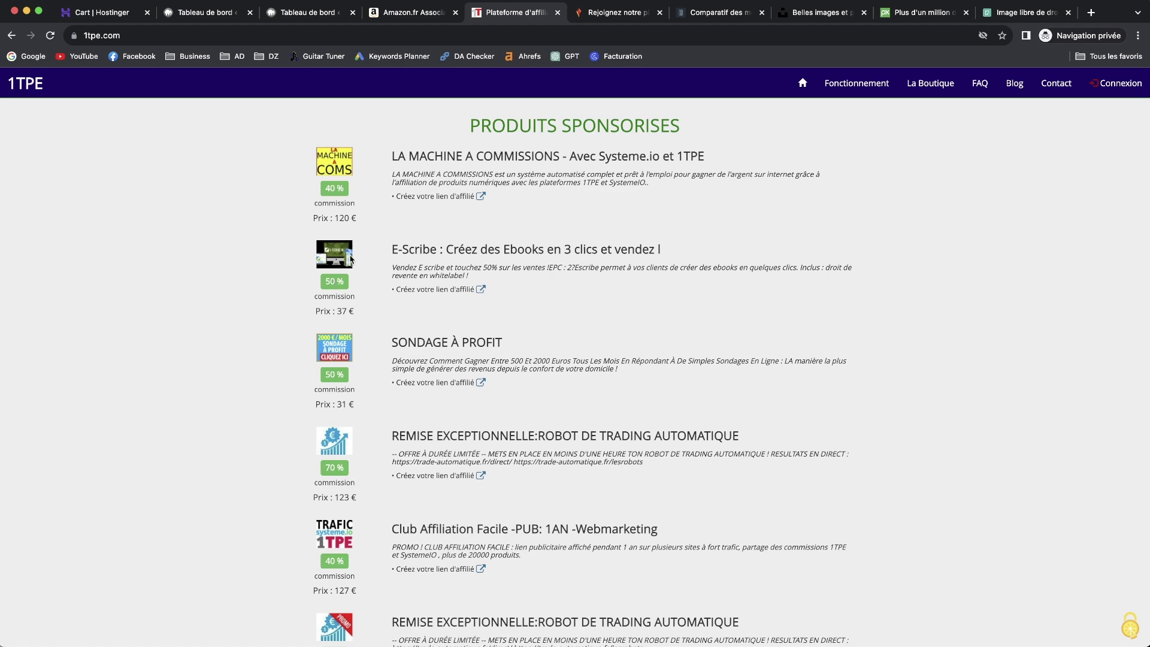
# Step: Open the E-Scribe product's affiliate details, check the commission per sale and open its sales page
pyautogui.click(333, 284)
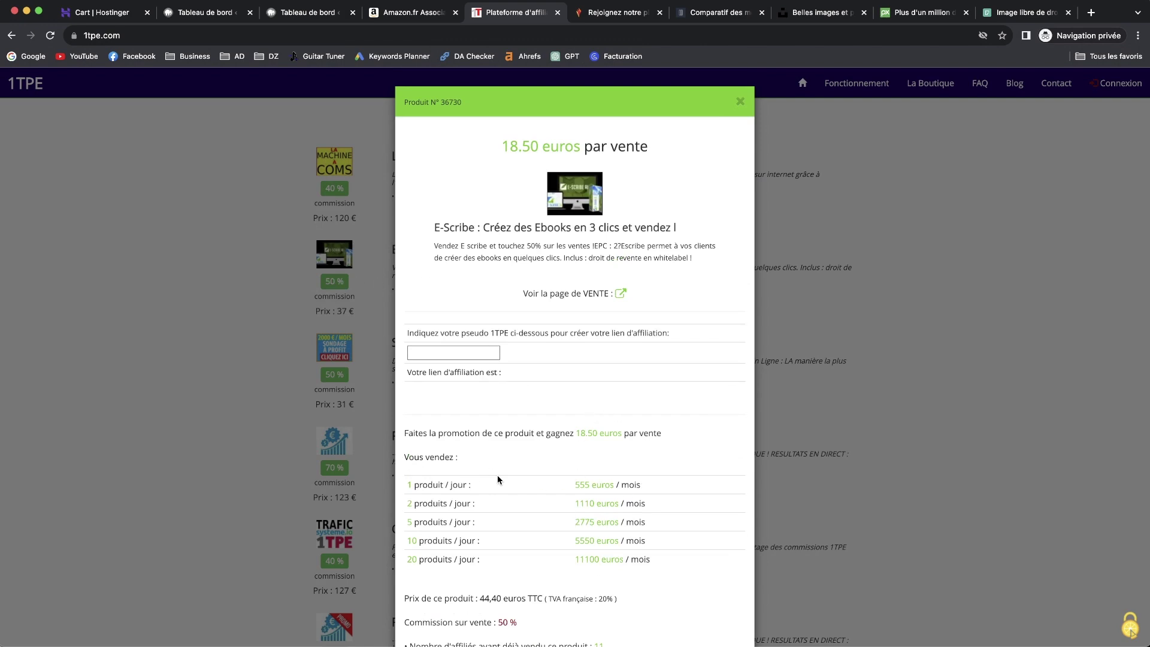
pyautogui.doubleClick(579, 432)
pyautogui.click(591, 460)
pyautogui.click(618, 293)
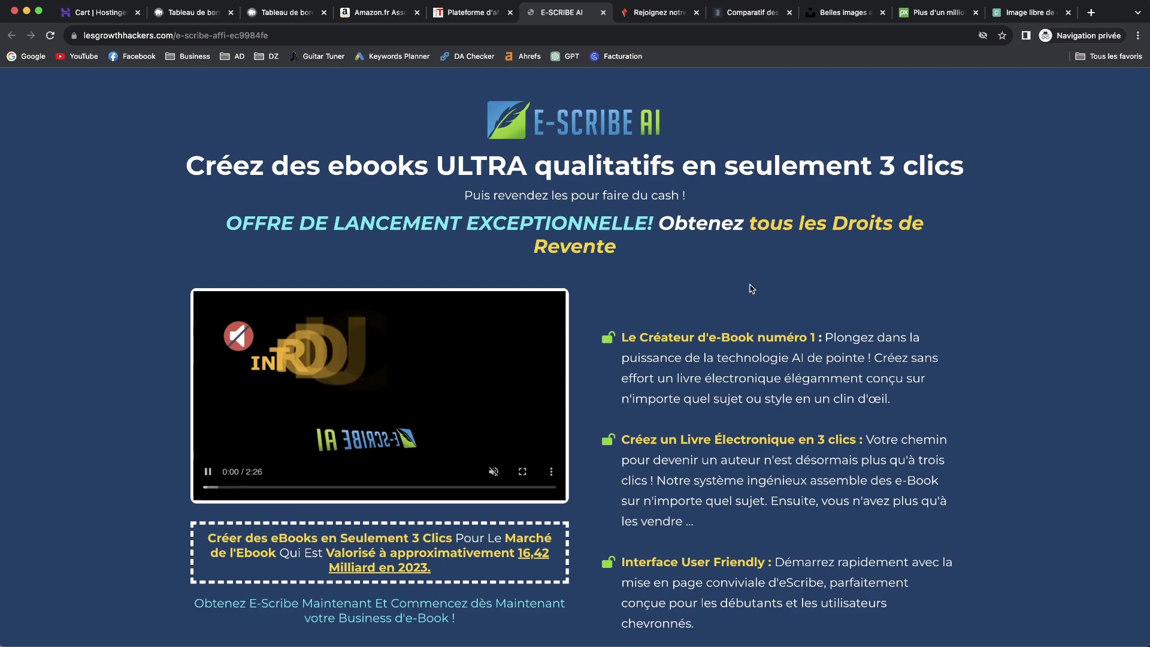
# Step: Examine the E-Scribe AI sales page, including its offer, eBook market section and usage examples
pyautogui.scroll(-20, 674, 391)
pyautogui.scroll(-20, 672, 397)
pyautogui.scroll(-20, 671, 394)
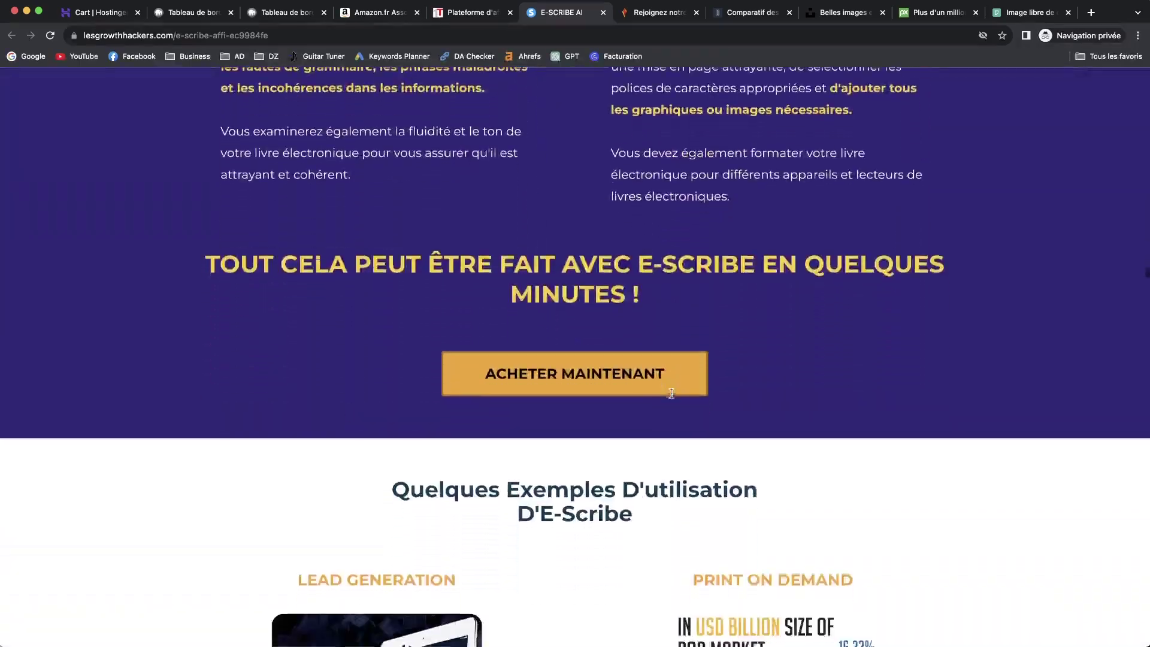
pyautogui.scroll(20, 671, 393)
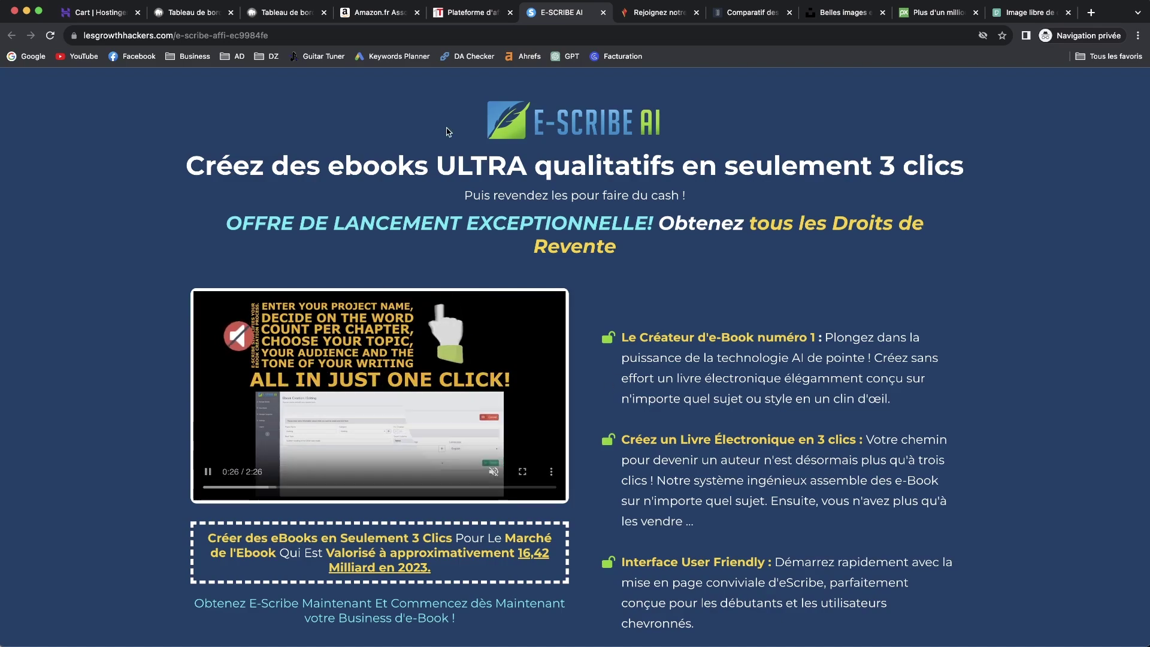
pyautogui.scroll(-12, 448, 131)
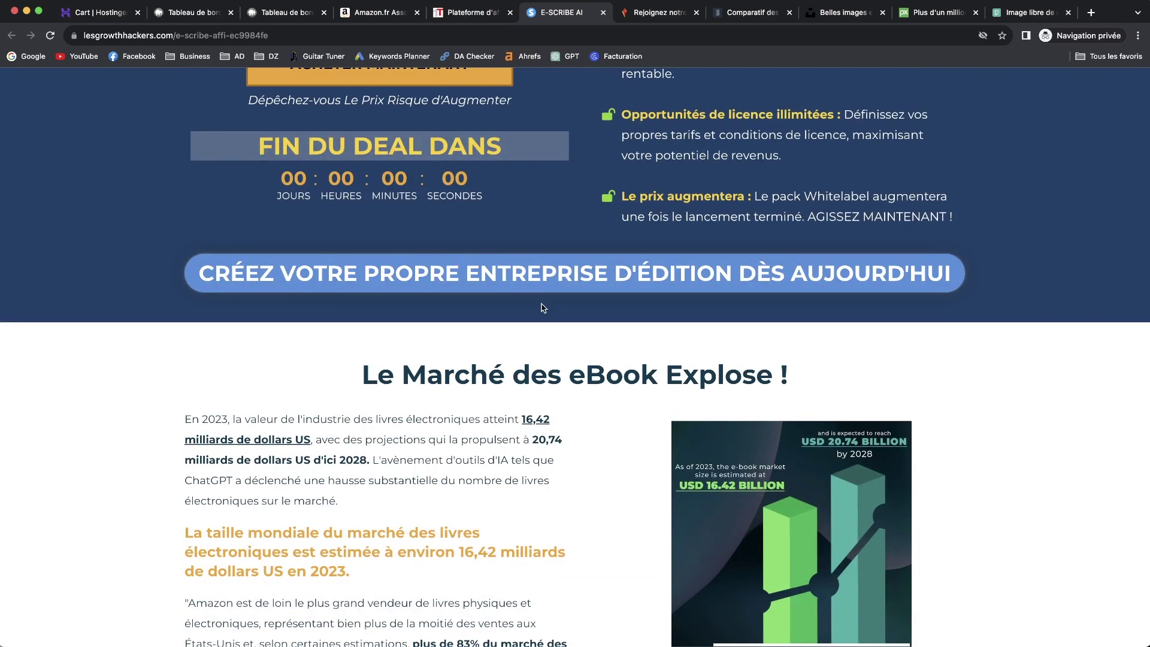
pyautogui.scroll(-5, 544, 308)
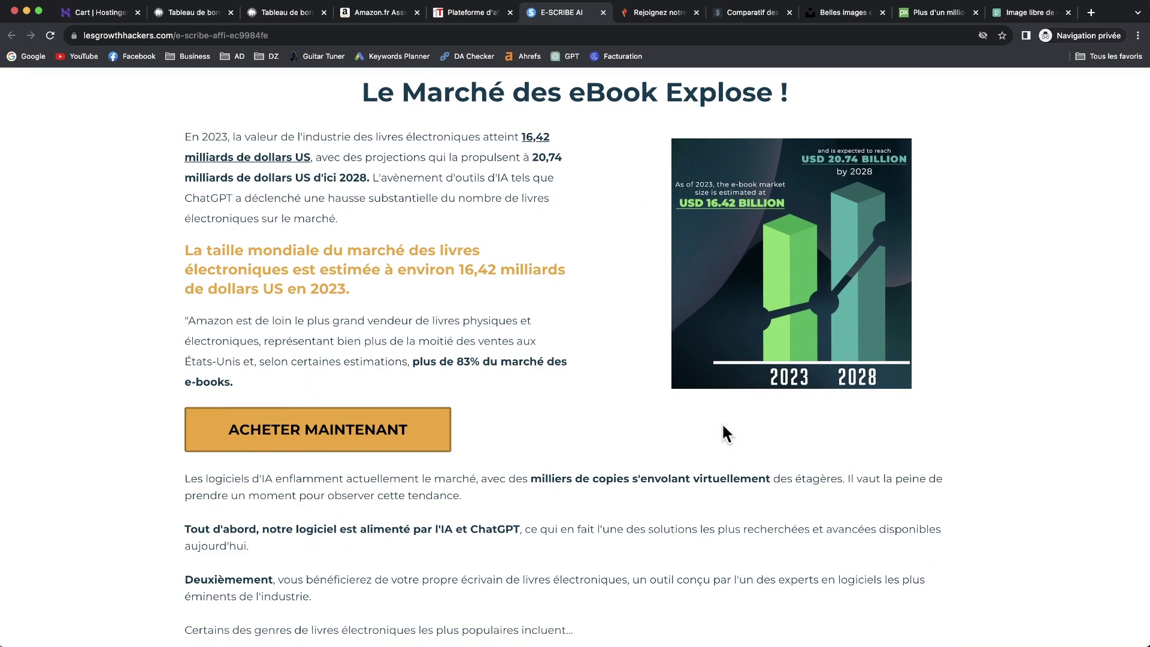
pyautogui.scroll(17, 637, 353)
pyautogui.scroll(-16, 643, 383)
pyautogui.scroll(-20, 648, 407)
pyautogui.scroll(-20, 900, 316)
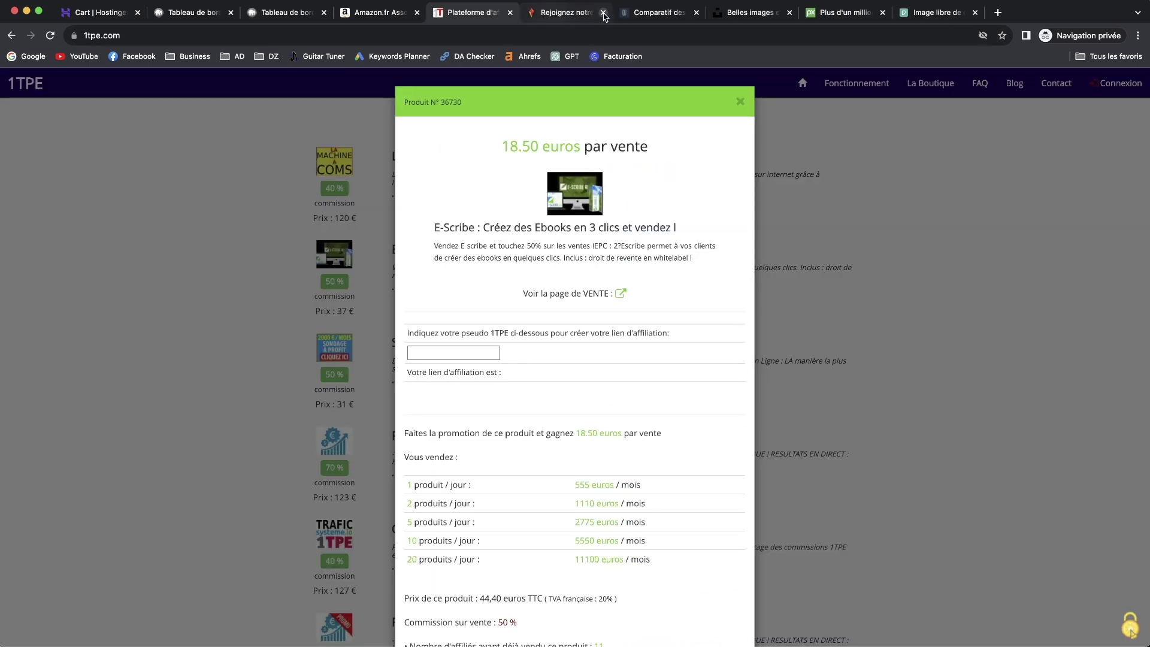
# Step: Close the E-Scribe sales page and product details, and browse further through the 1TPE sponsored products
pyautogui.click(603, 12)
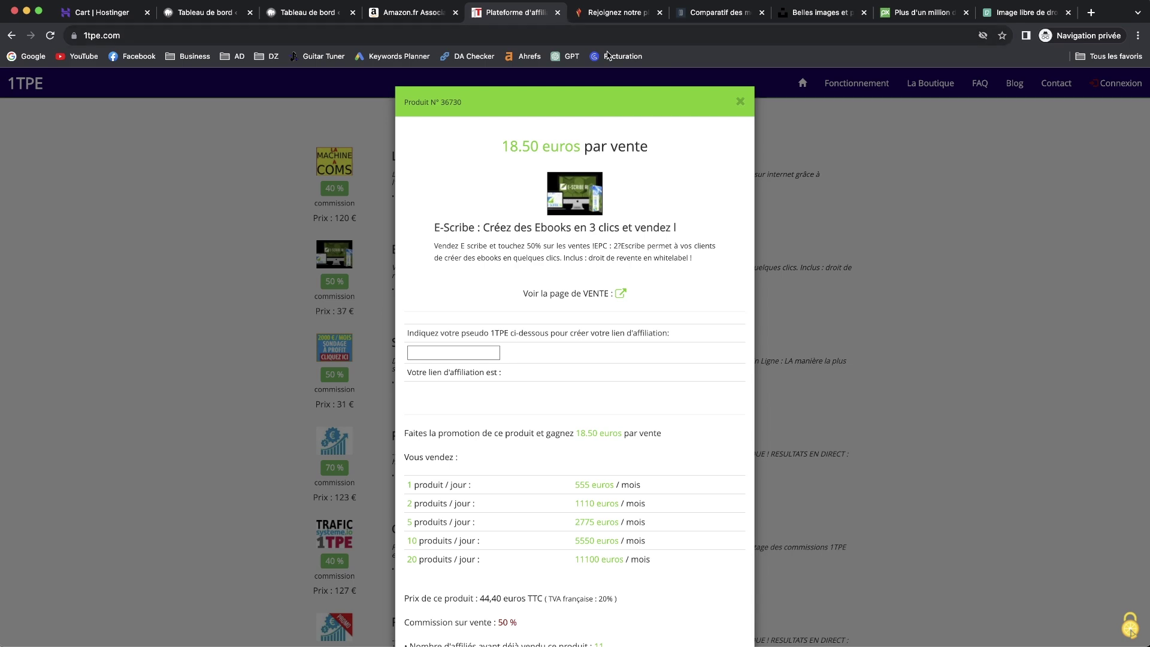
pyautogui.click(739, 103)
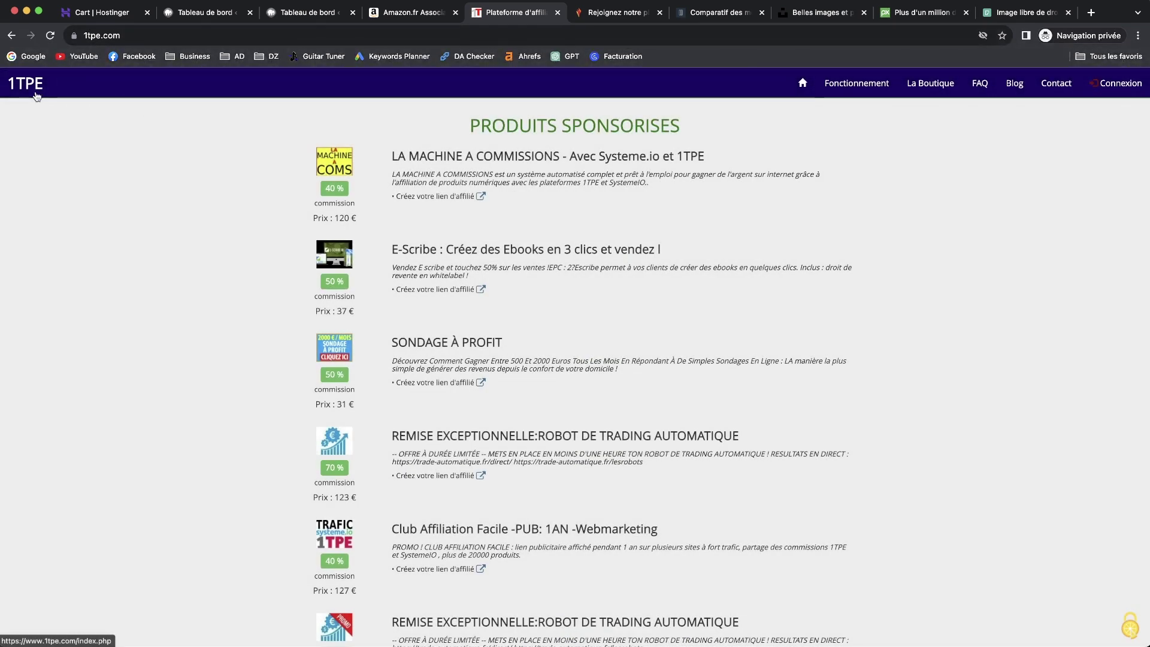
pyautogui.scroll(-1, 443, 407)
pyautogui.scroll(-3, 443, 407)
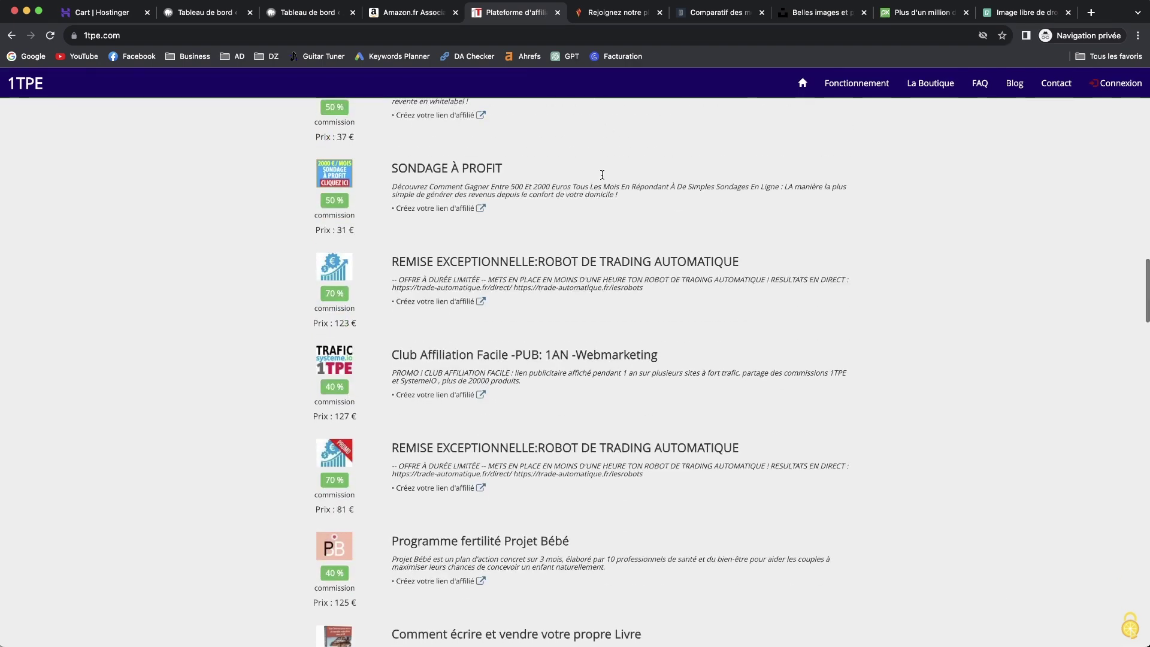
# Step: Switch to the Awin affiliate platform and look through its homepage, from the service plans to the footer links
pyautogui.click(617, 12)
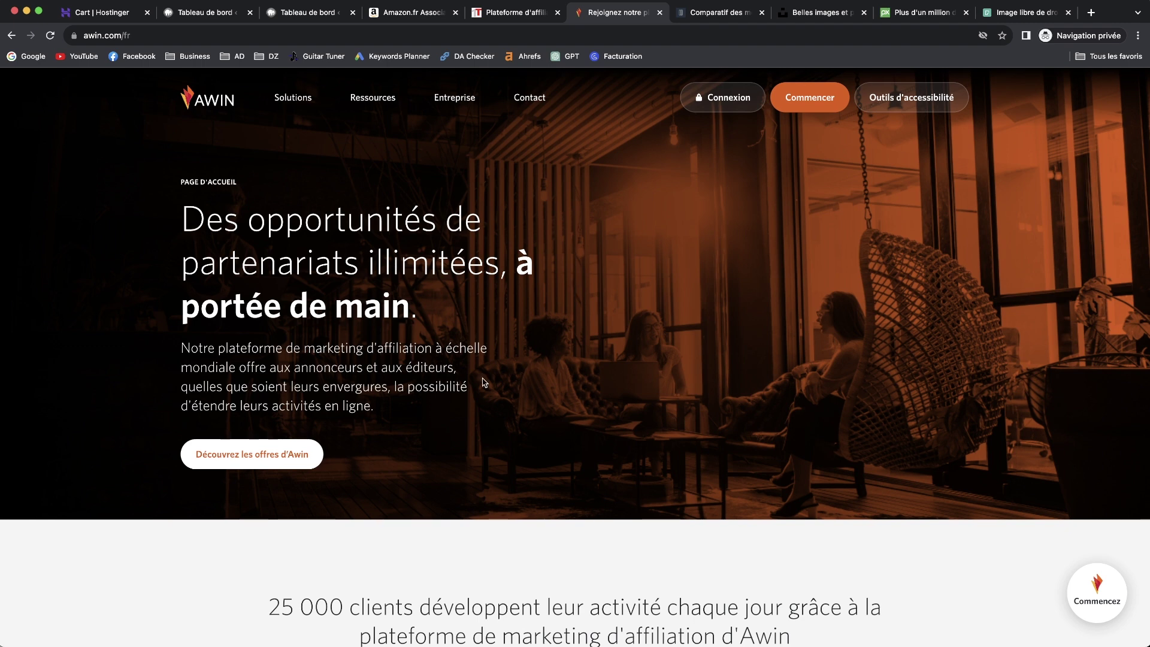
pyautogui.scroll(-10, 622, 442)
pyautogui.scroll(-20, 621, 441)
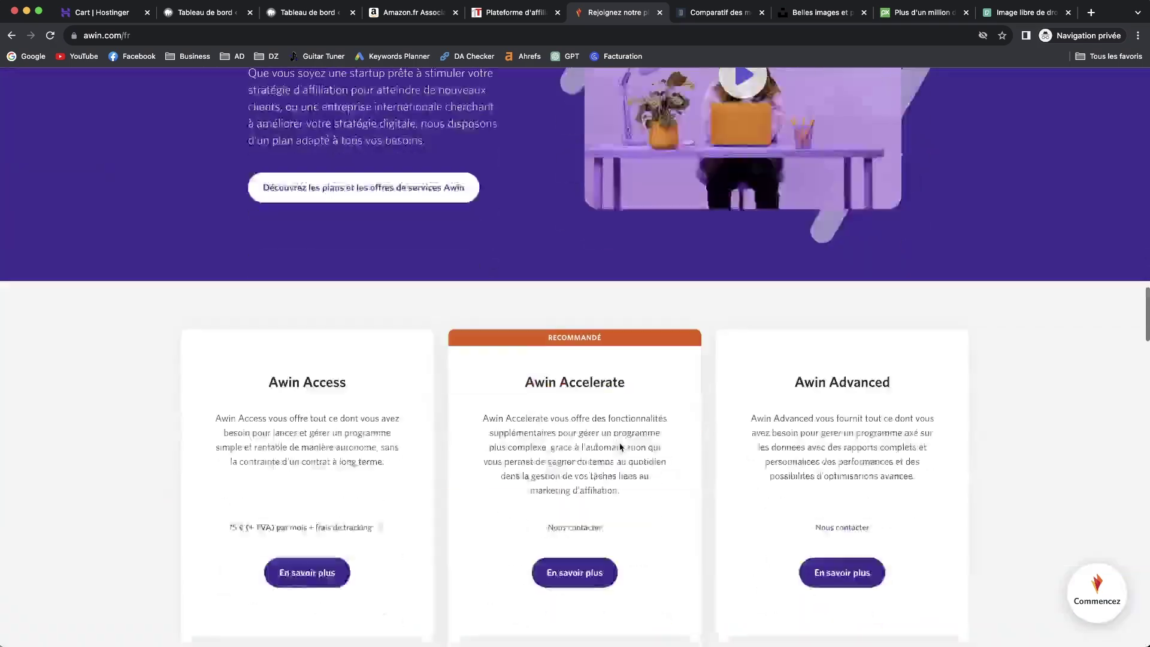
pyautogui.scroll(-10, 601, 493)
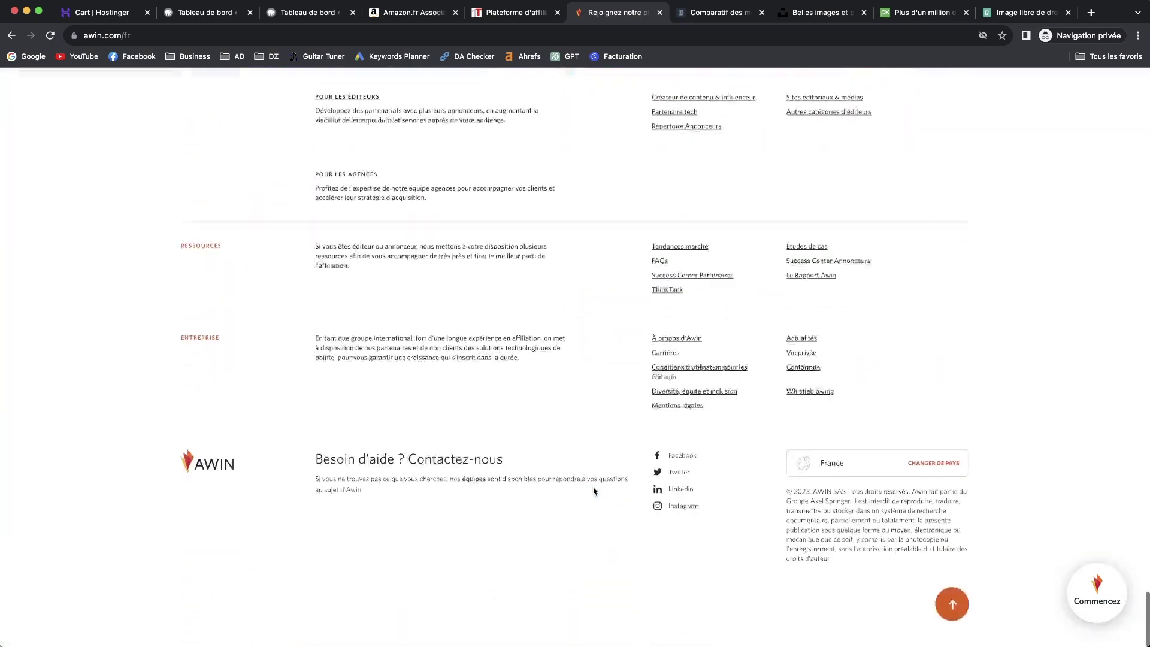
pyautogui.scroll(4, 593, 491)
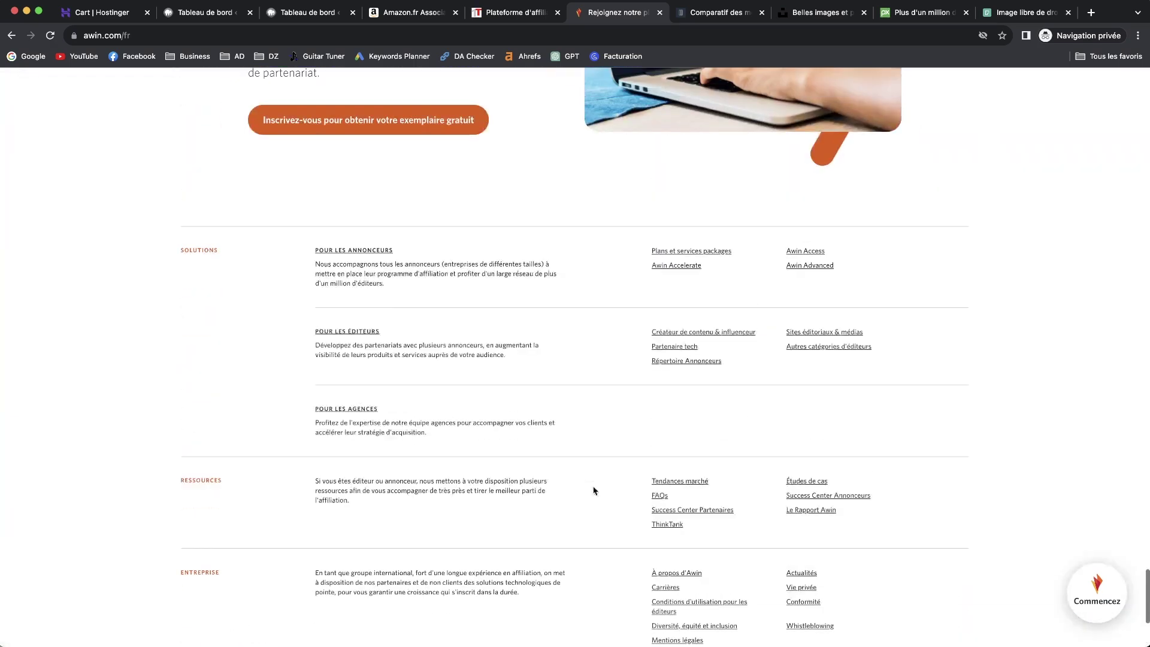
# Step: Close the Awin and 1TPE pages and review the Club Partenaires Amazon page again
pyautogui.click(660, 12)
pyautogui.click(558, 13)
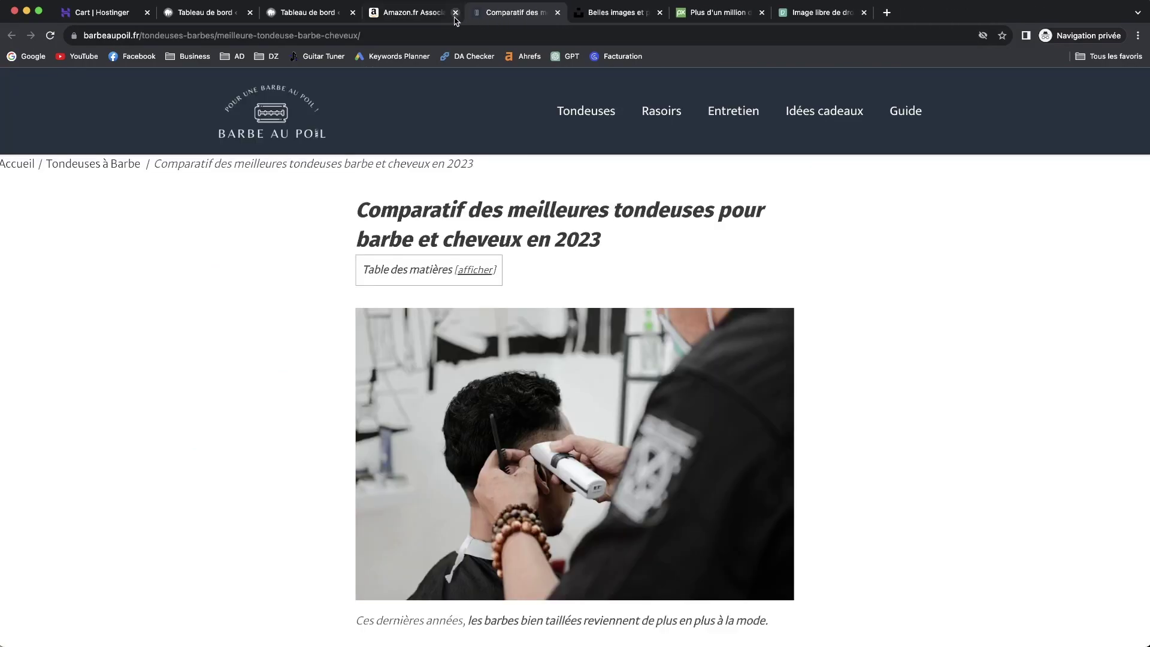
pyautogui.click(413, 13)
pyautogui.scroll(-15, 655, 259)
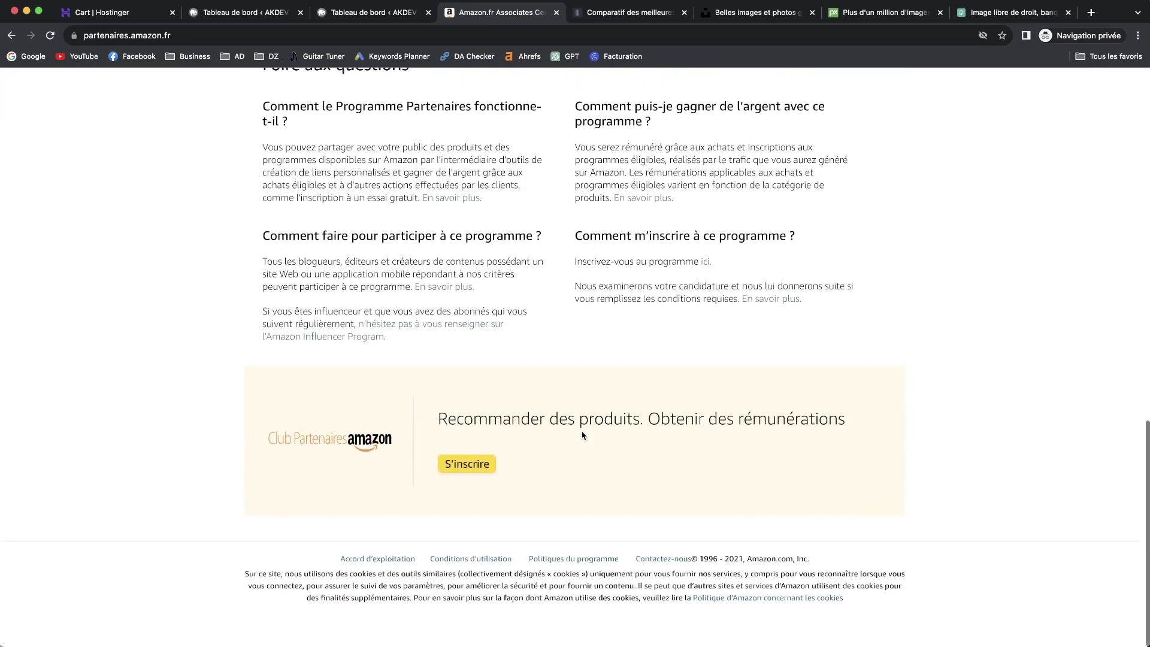
pyautogui.scroll(15, 865, 429)
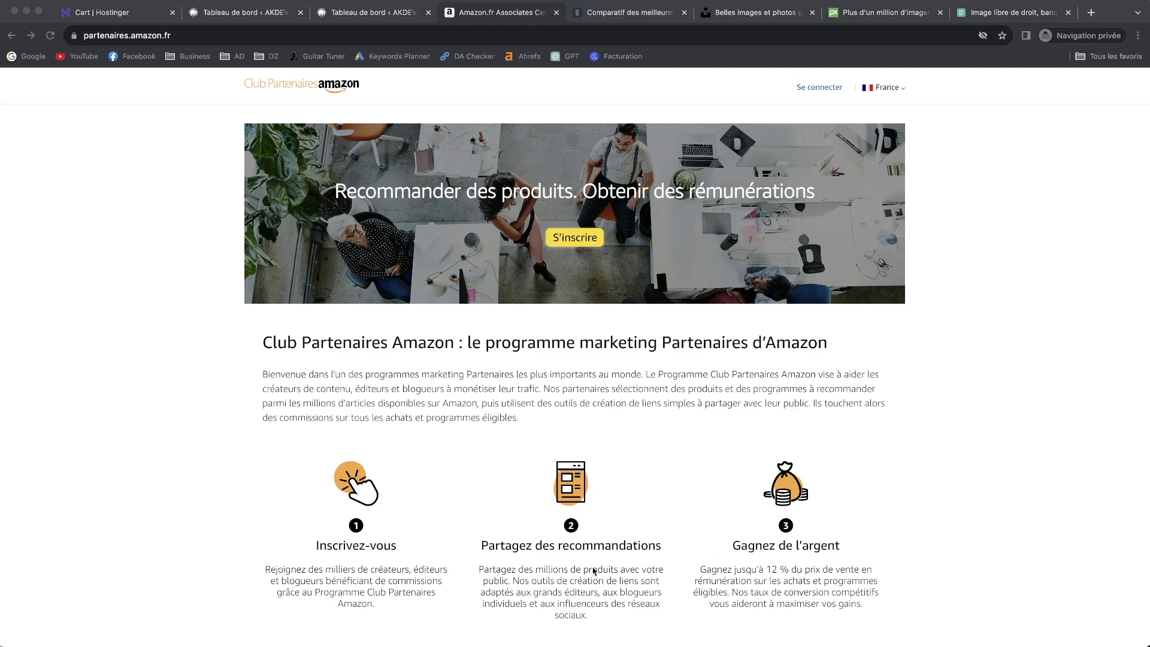
# Step: Switch from the Club Partenaires Amazon page to the other browser window and look over the MANSCAPED beard trimmer product page and its address
pyautogui.scroll(-1, 634, 470)
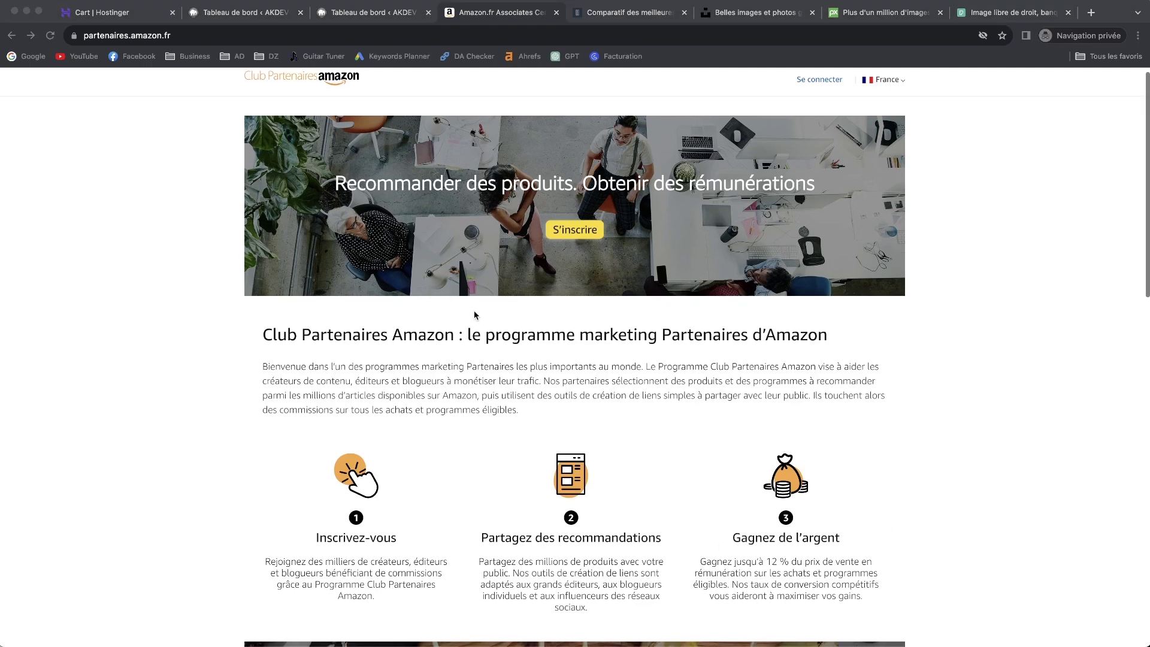
pyautogui.scroll(1, 535, 349)
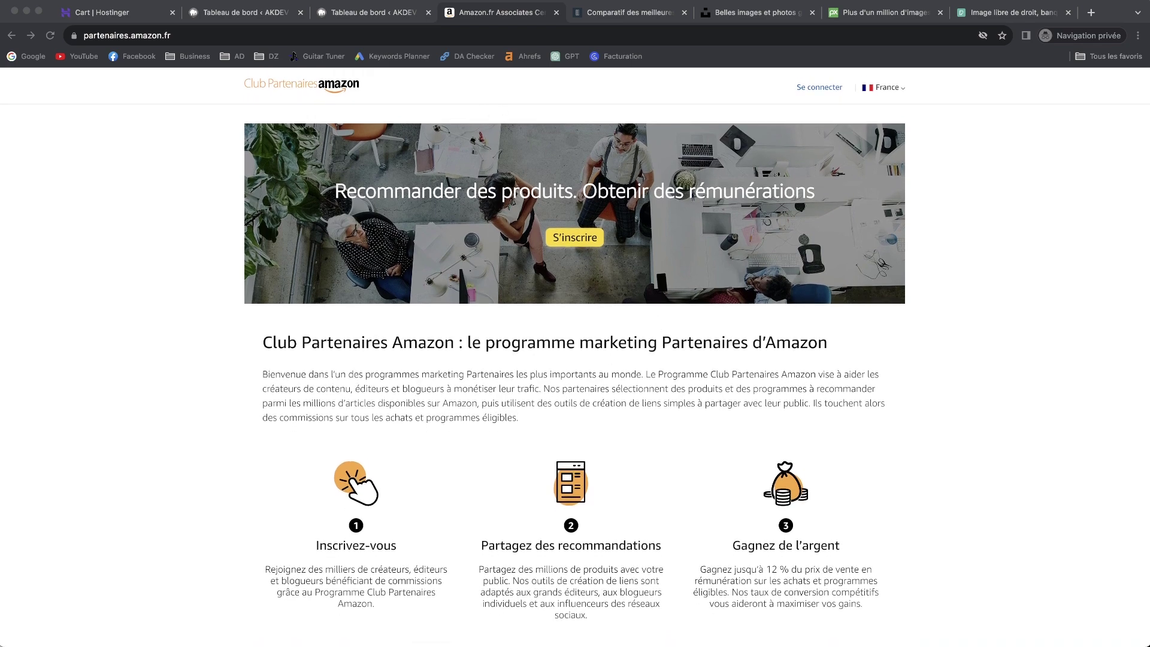
pyautogui.press('super+grave')
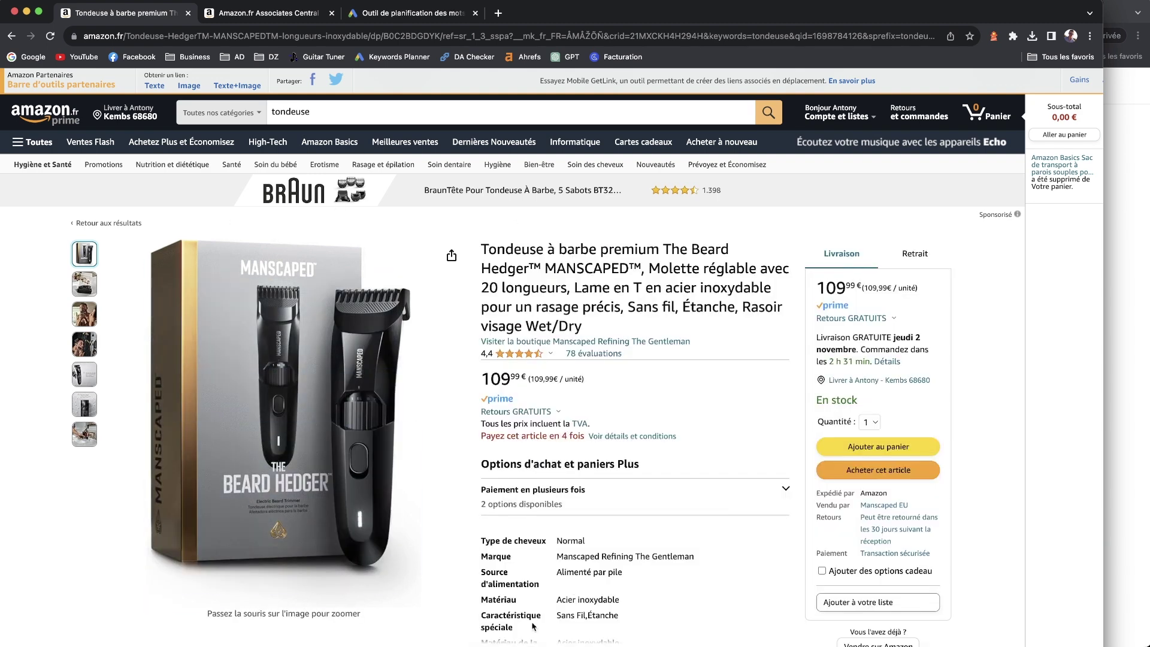
pyautogui.moveTo(246, 313)
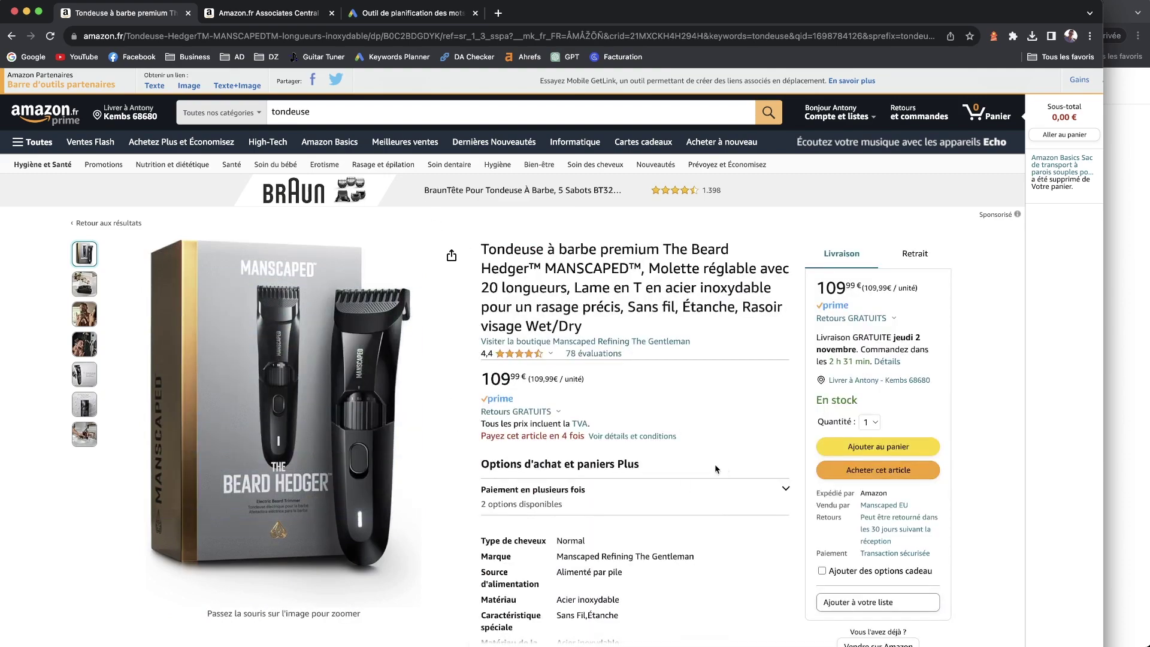
pyautogui.moveTo(277, 271)
pyautogui.scroll(-5, 664, 427)
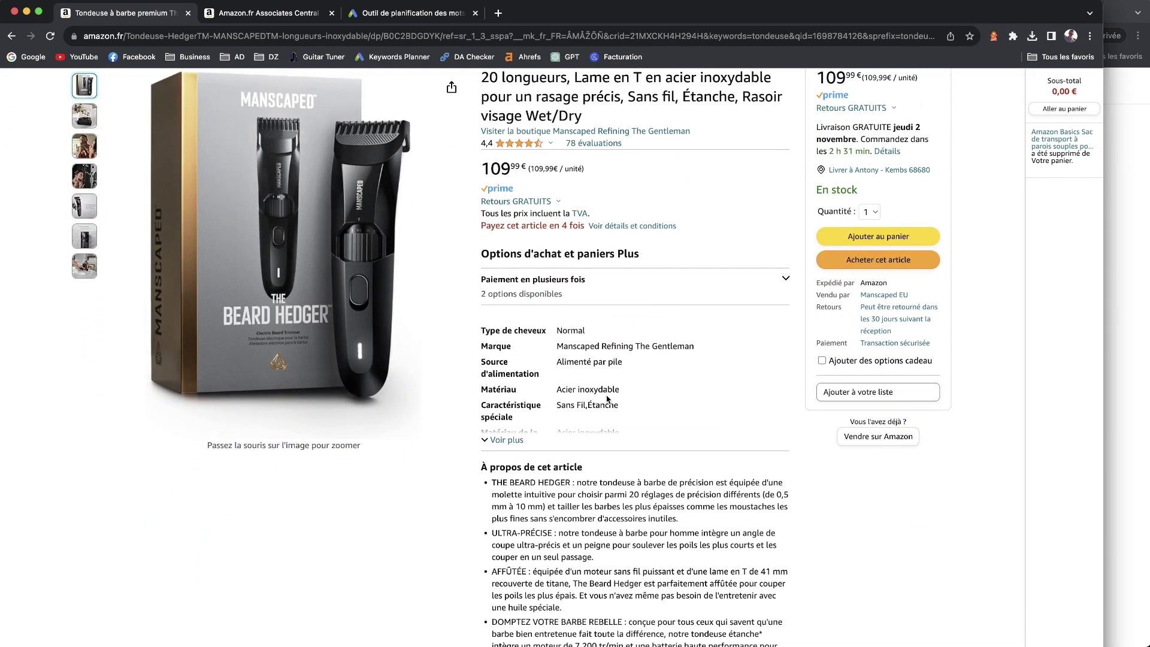
pyautogui.scroll(5, 609, 400)
pyautogui.moveTo(274, 570)
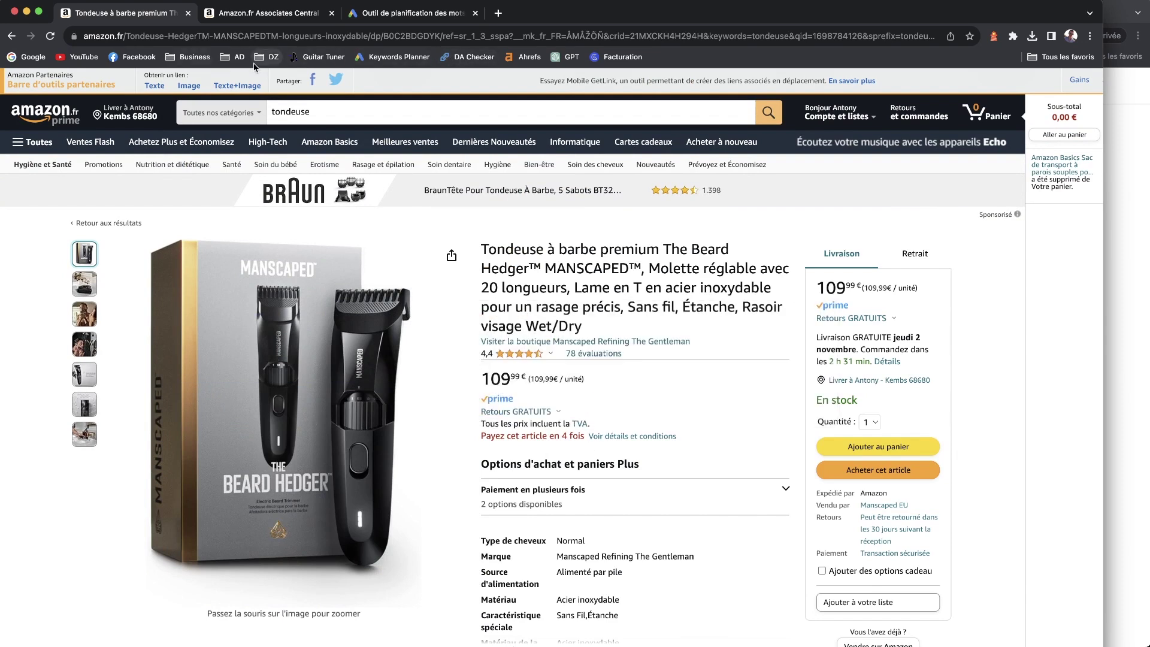
pyautogui.click(220, 36)
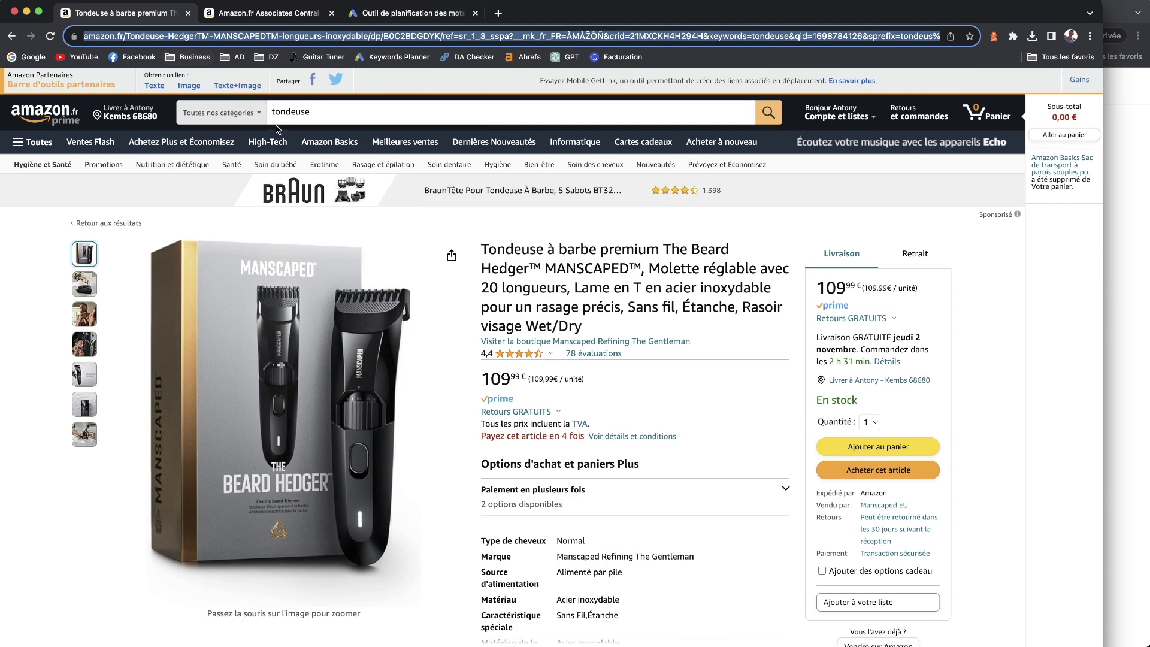
pyautogui.click(602, 242)
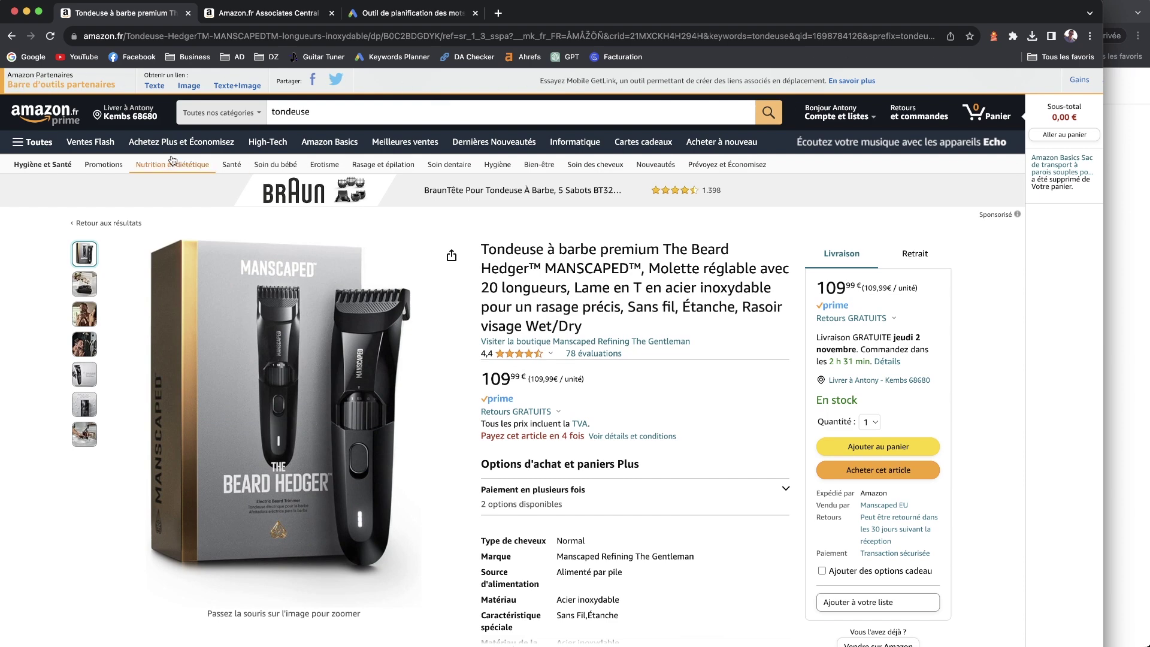
# Step: Generate a text affiliate link for the beard trimmer, view its full version, and return to the short version
pyautogui.click(154, 87)
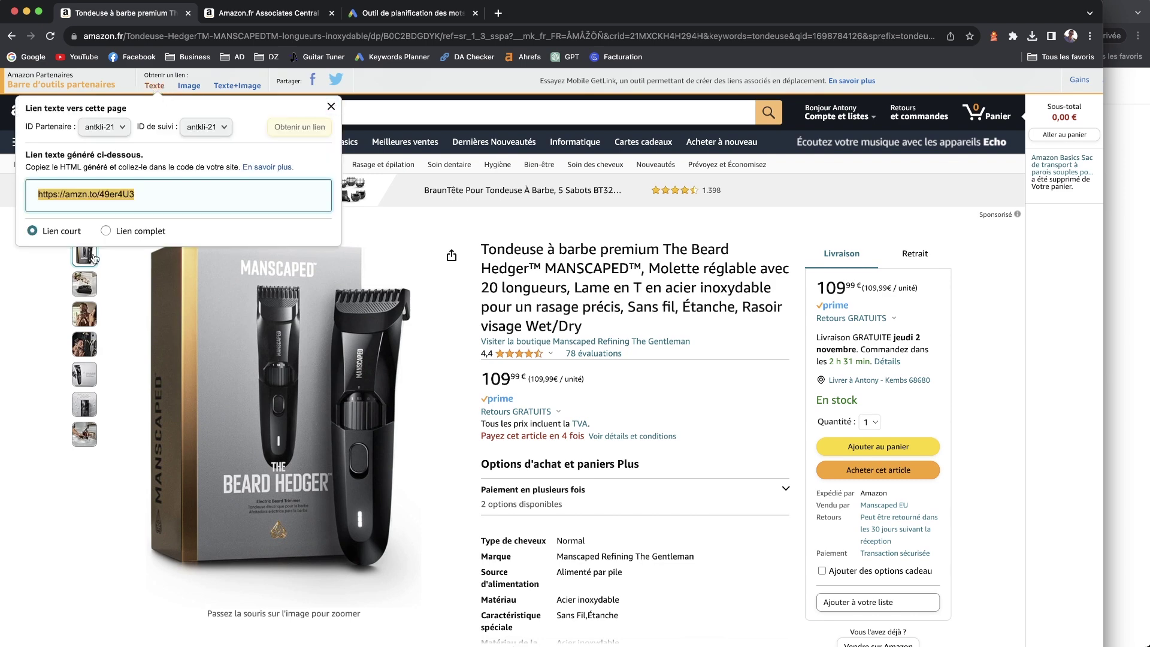
pyautogui.click(106, 231)
pyautogui.scroll(-2, 100, 206)
pyautogui.scroll(2, 100, 207)
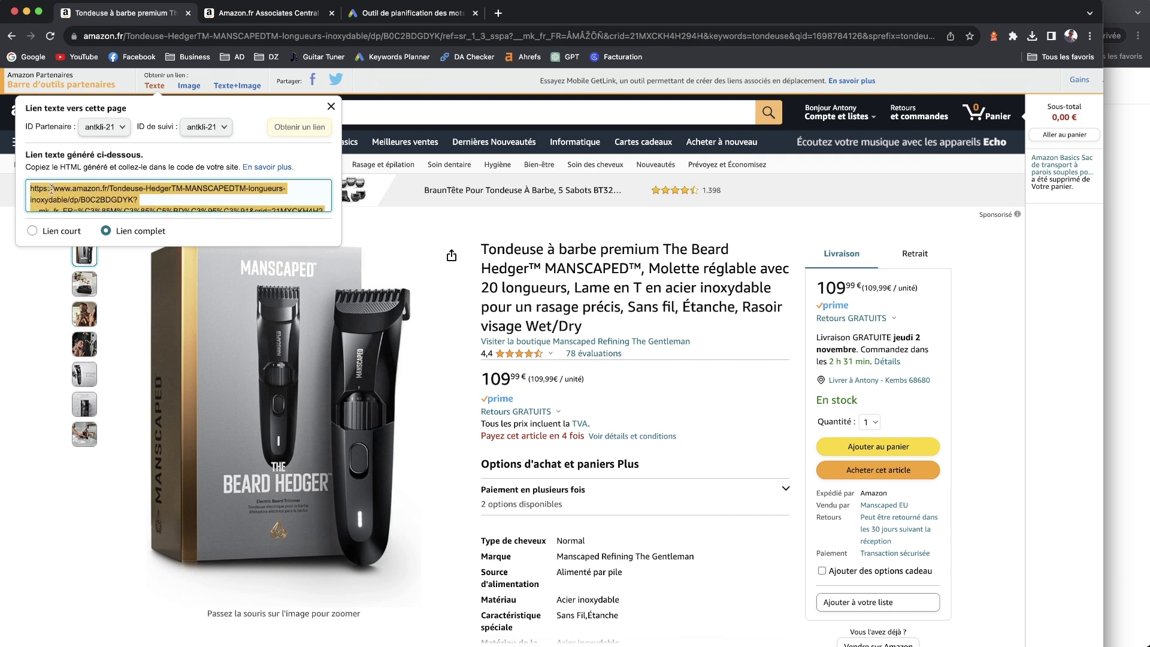
pyautogui.click(32, 231)
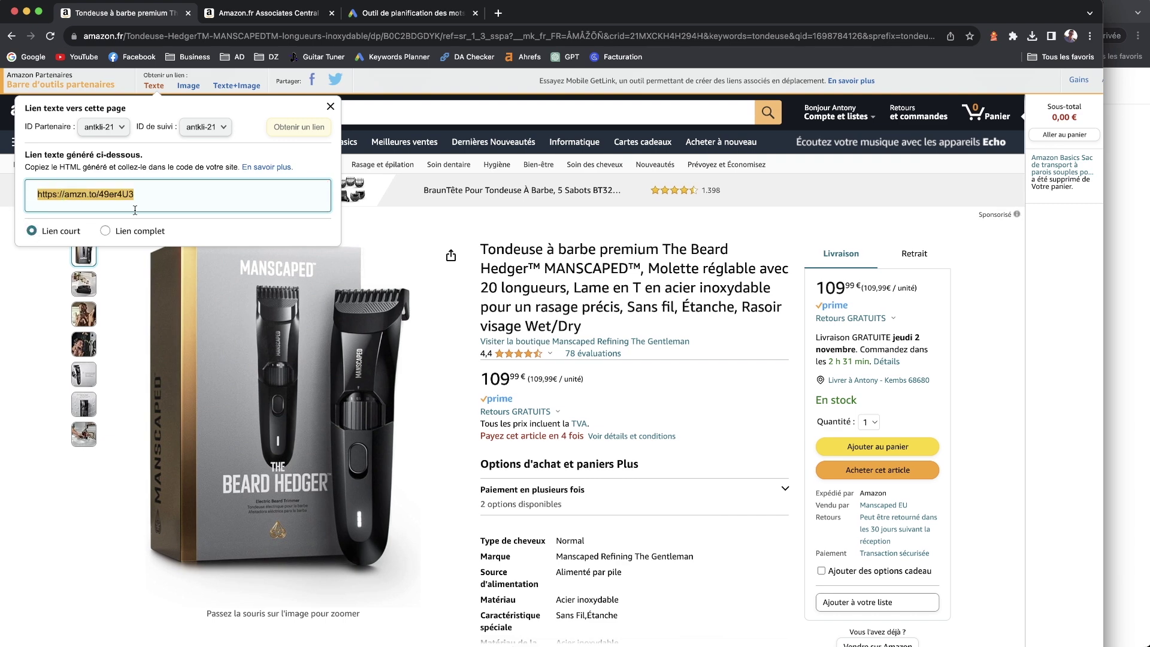
# Step: Generate an image affiliate link for the trimmer in size L and look through its HTML code
pyautogui.click(189, 86)
pyautogui.click(58, 169)
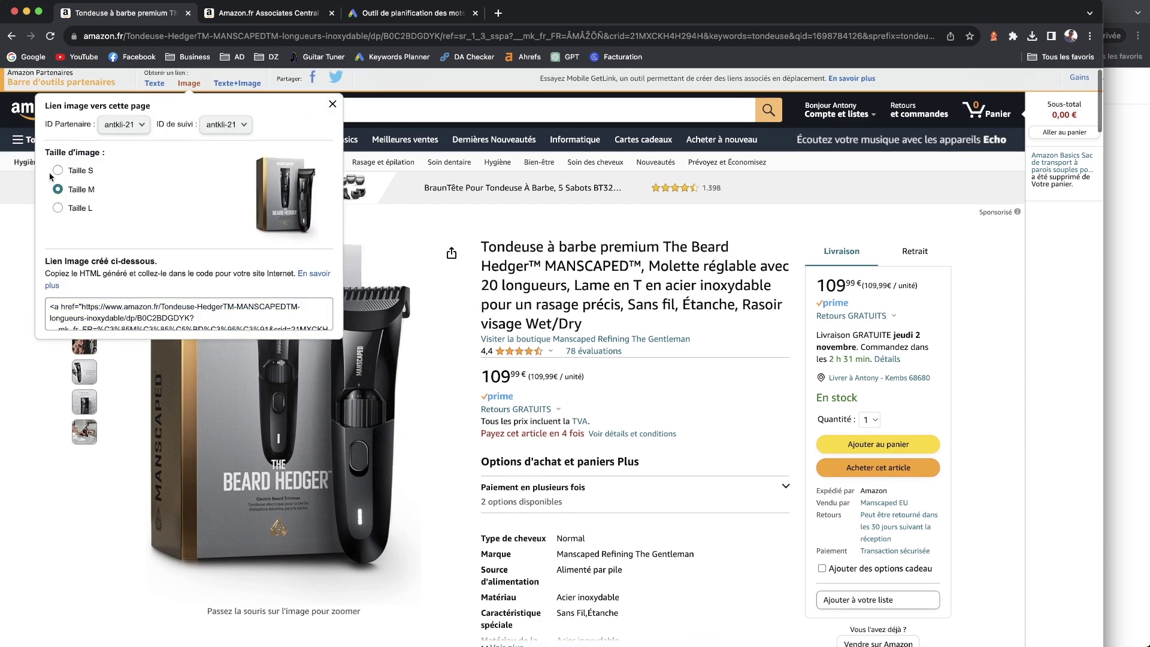
pyautogui.scroll(-1, 60, 193)
pyautogui.click(57, 202)
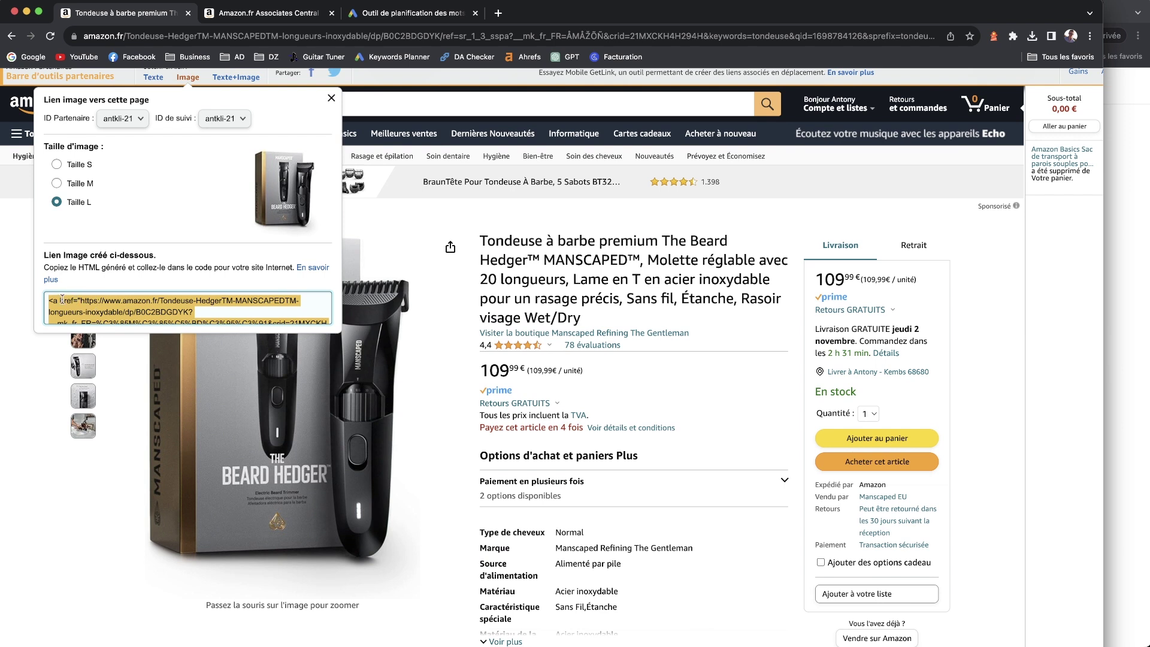
pyautogui.scroll(-5, 72, 306)
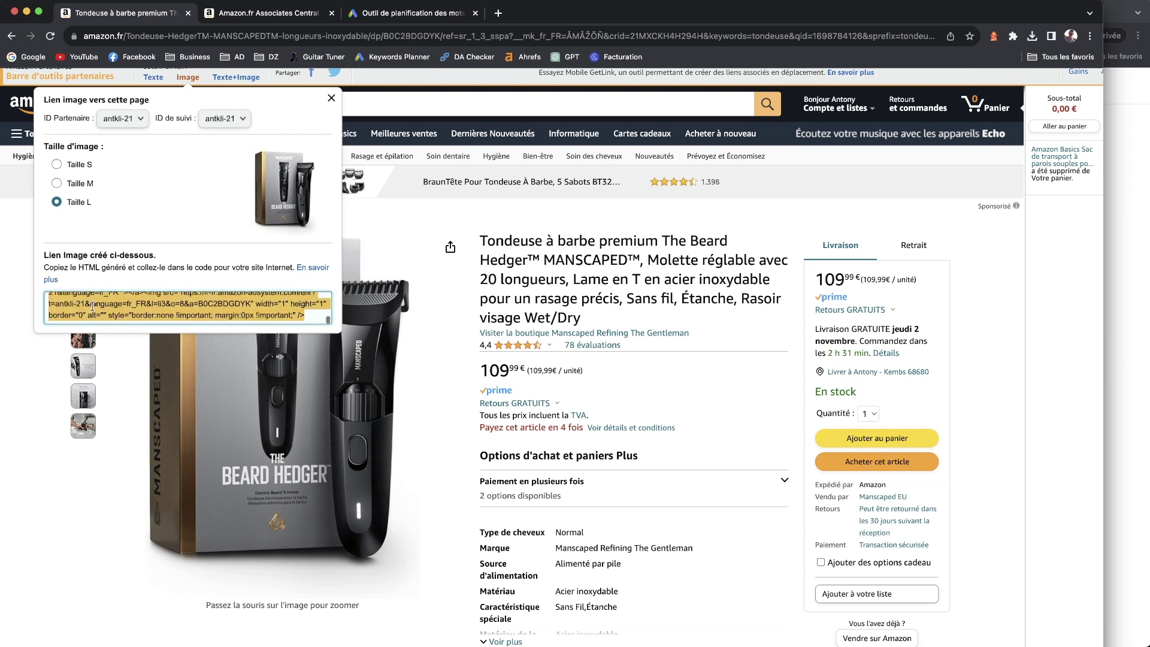
pyautogui.scroll(3, 110, 311)
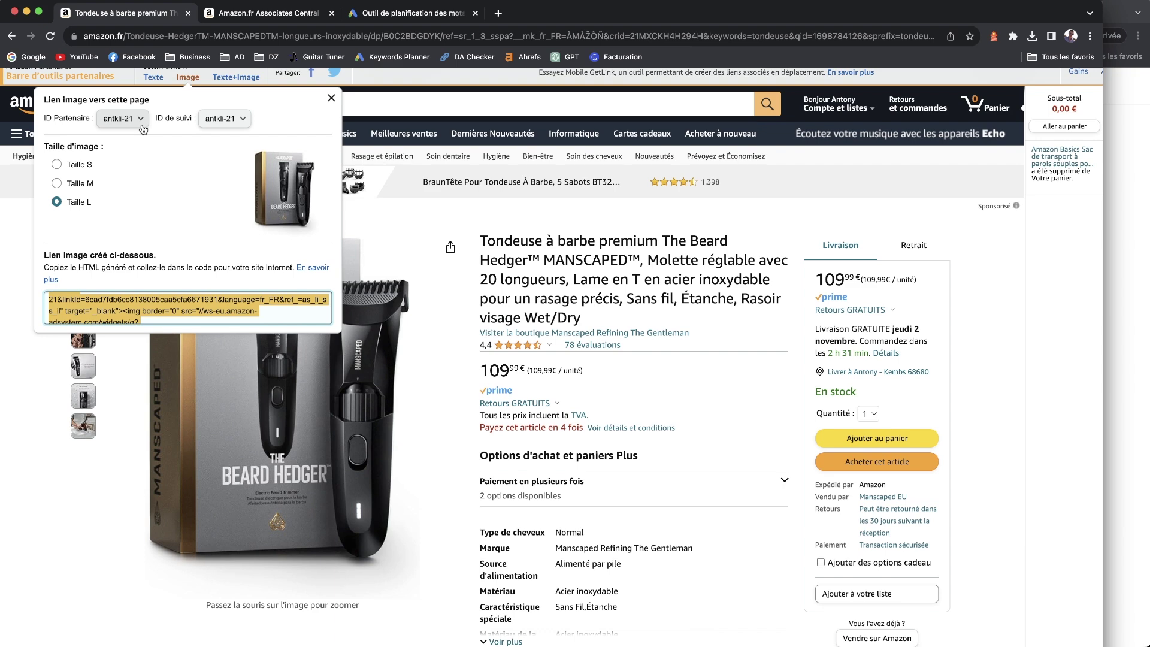
# Step: View the combined text and image link options for the trimmer, and close them
pyautogui.click(239, 77)
pyautogui.scroll(-3, 160, 260)
pyautogui.scroll(3, 160, 260)
pyautogui.moveTo(349, 356)
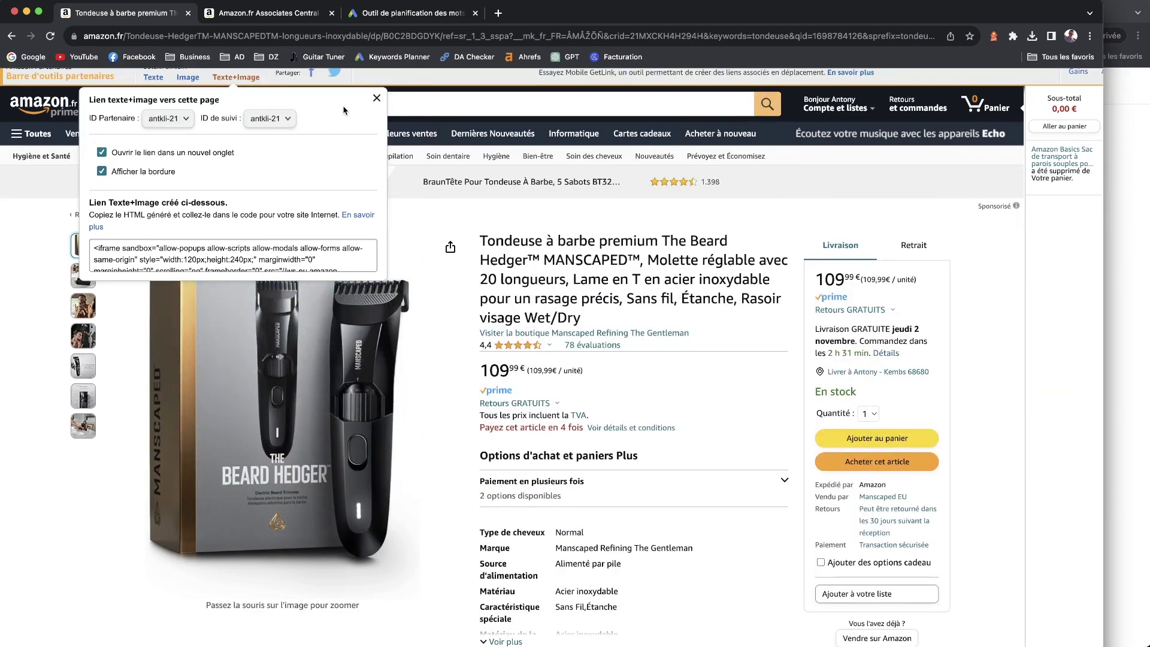
pyautogui.click(376, 99)
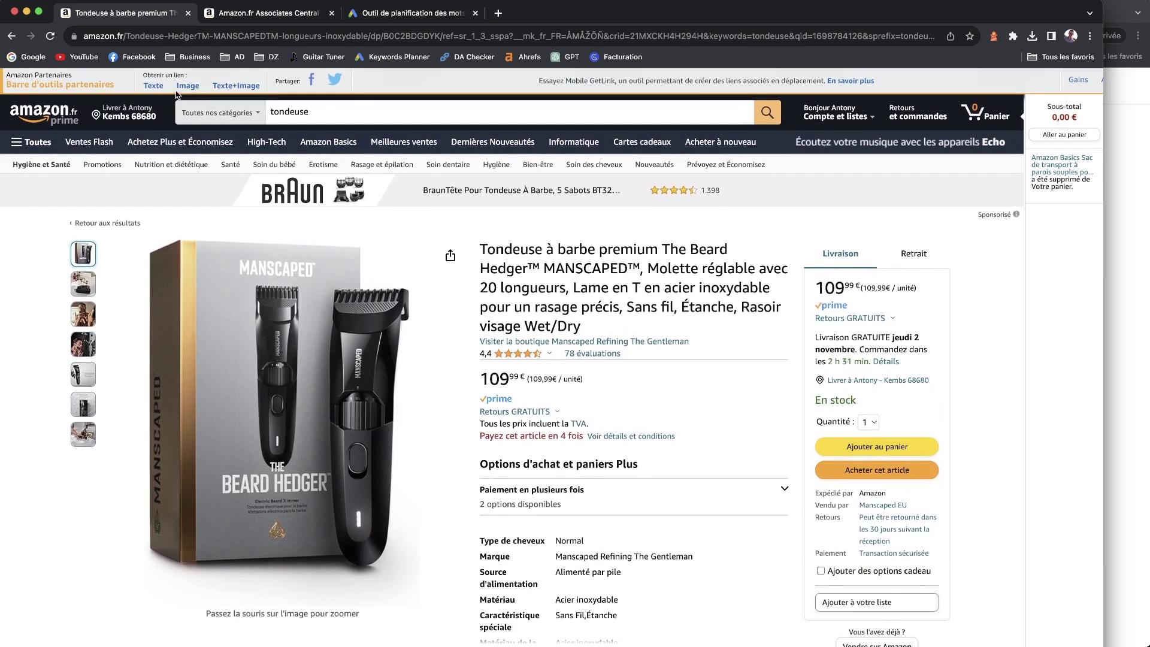
# Step: Generate the trimmer's short text affiliate link, copy it, and open it in a new browser tab
pyautogui.click(154, 87)
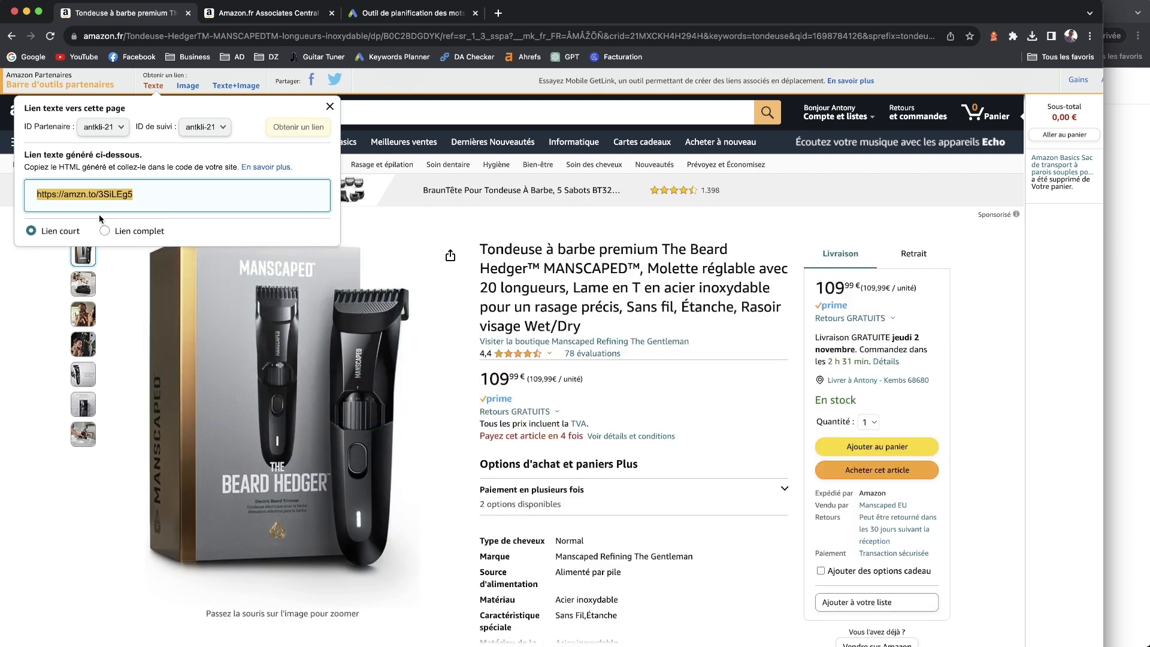
pyautogui.rightClick(95, 196)
pyautogui.click(136, 222)
pyautogui.click(497, 13)
pyautogui.press('super+v')
pyautogui.press('Return')
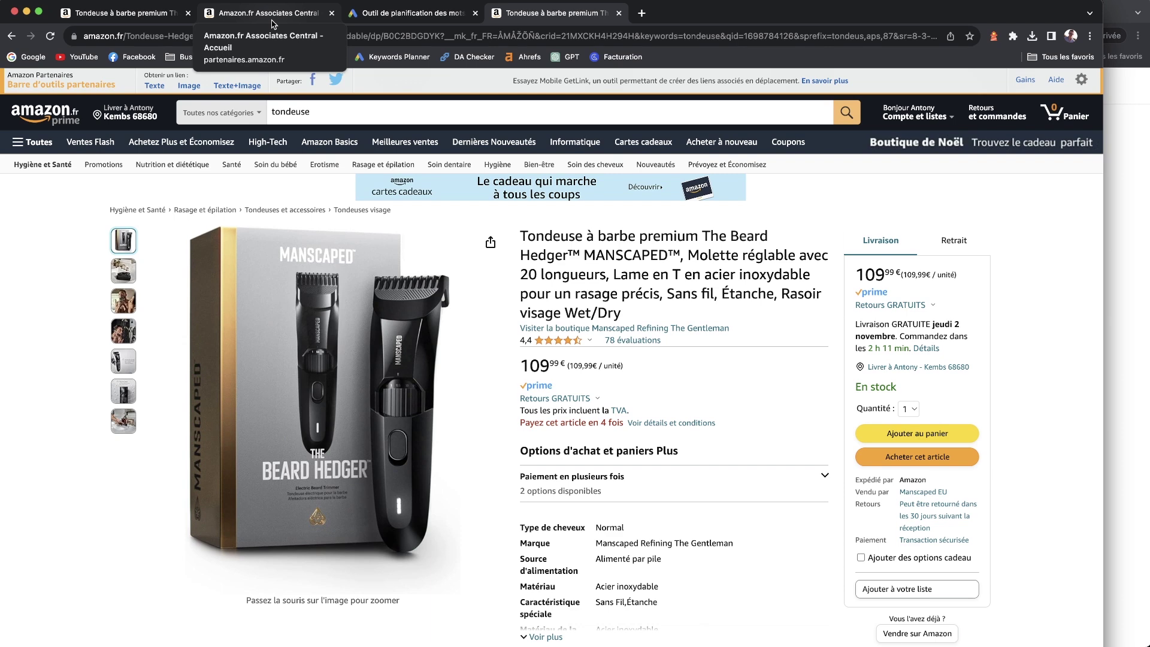
# Step: Switch to the Amazon Associates dashboard, reload it, and examine the earnings overview and this month's total earnings
pyautogui.click(272, 23)
pyautogui.press('super+r')
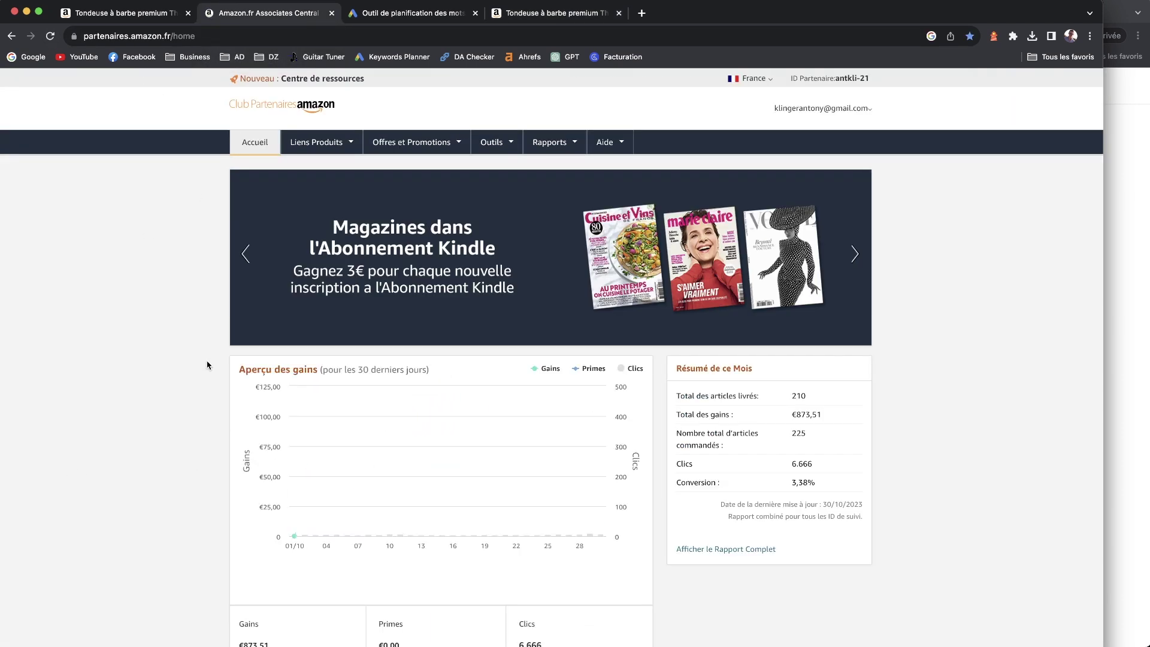
pyautogui.scroll(-3, 206, 363)
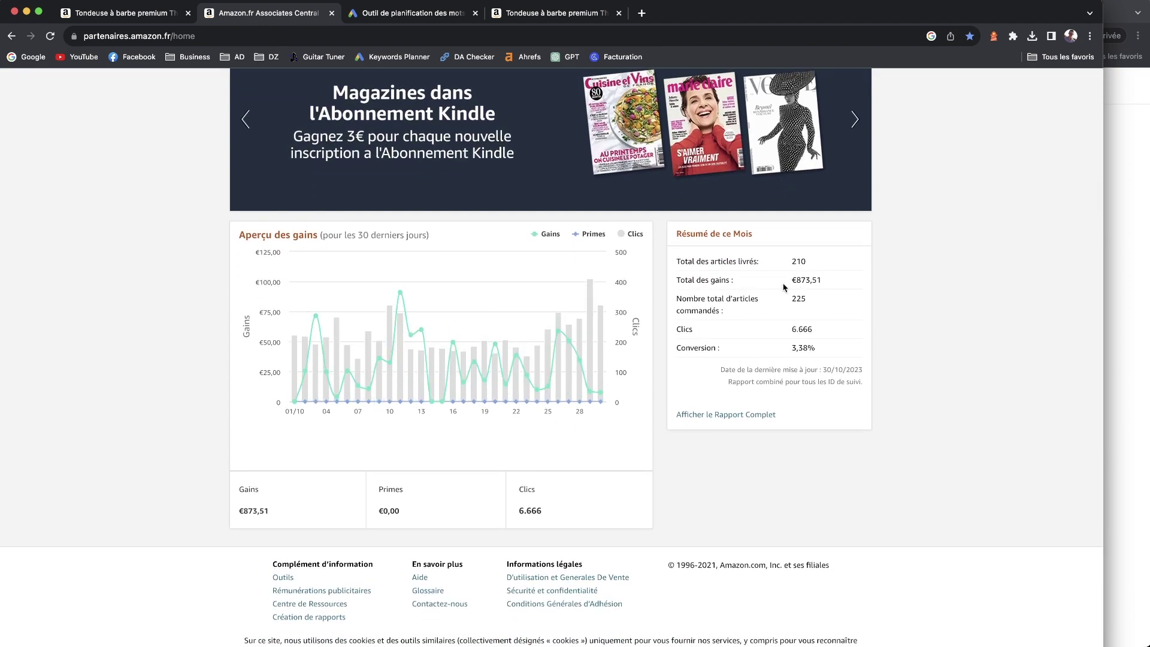
pyautogui.moveTo(791, 280); pyautogui.dragTo(836, 285)
pyautogui.click(838, 286)
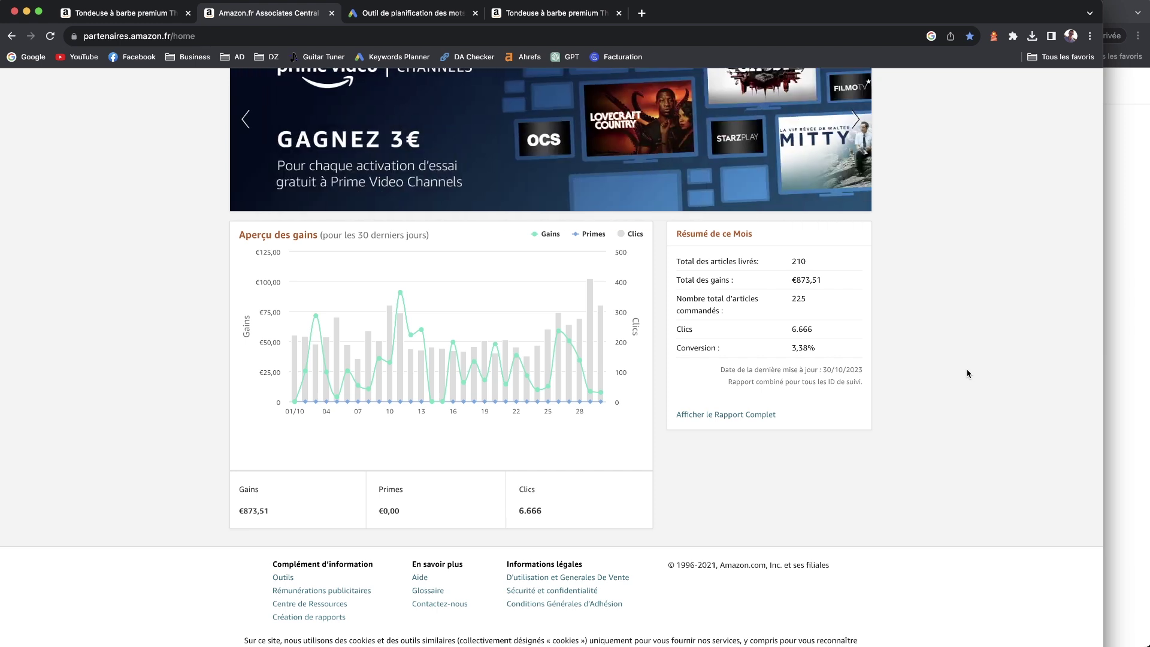
# Step: Open the revenue report of the Amazon partner account
pyautogui.scroll(3, 967, 374)
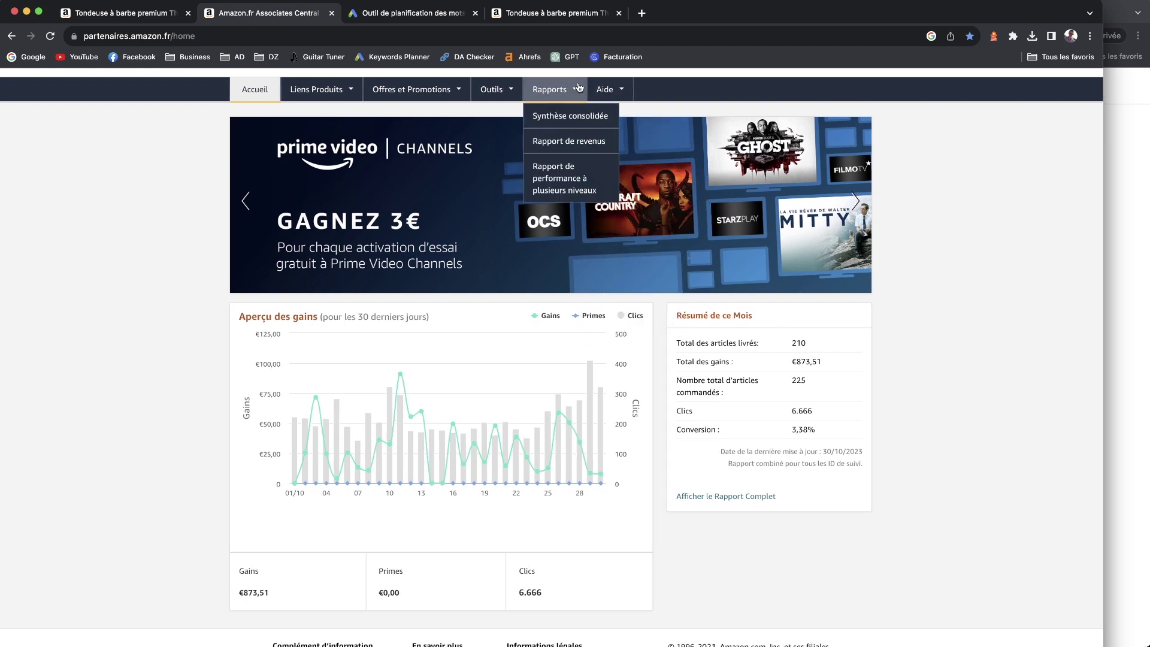
pyautogui.moveTo(491, 91)
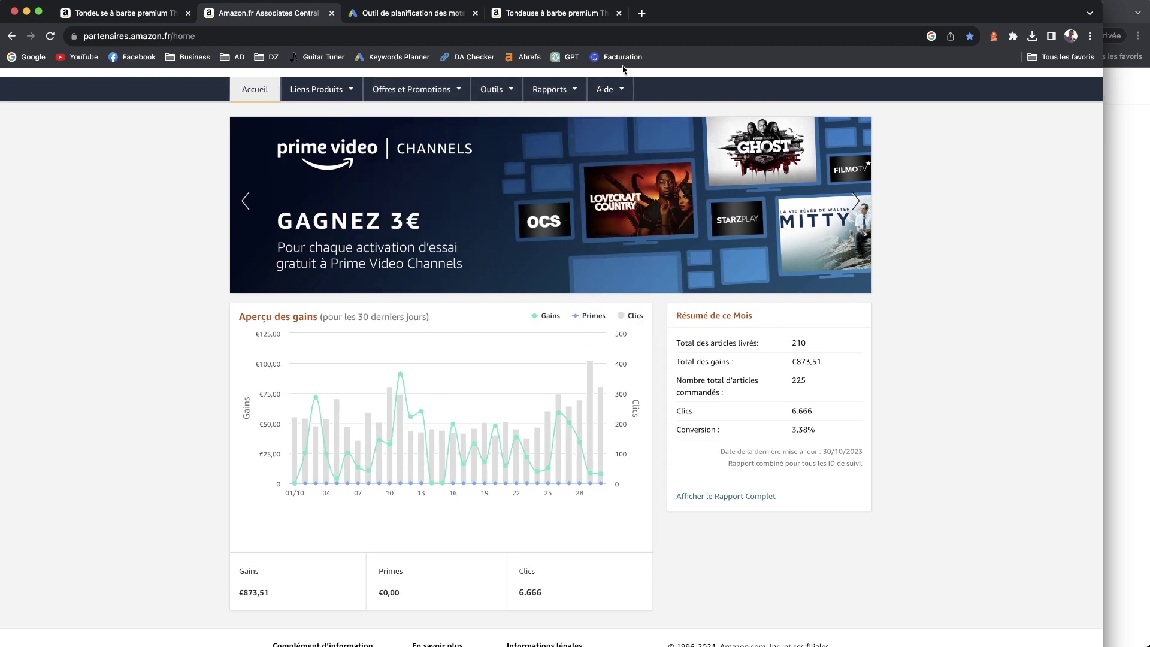
pyautogui.moveTo(554, 90)
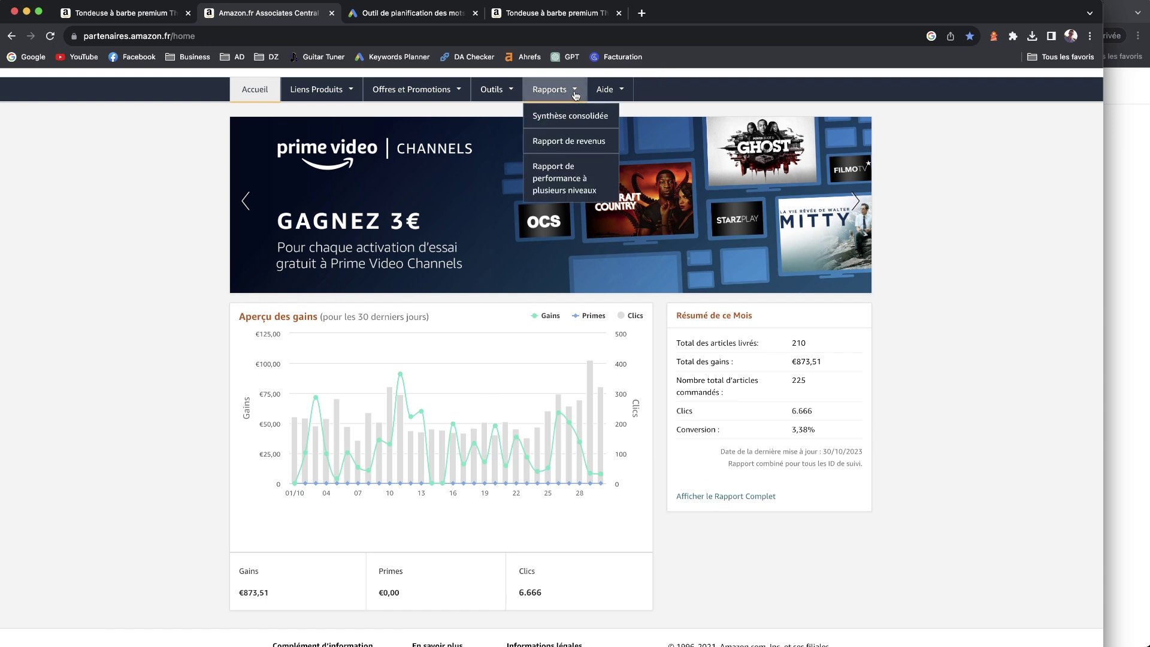
pyautogui.click(576, 142)
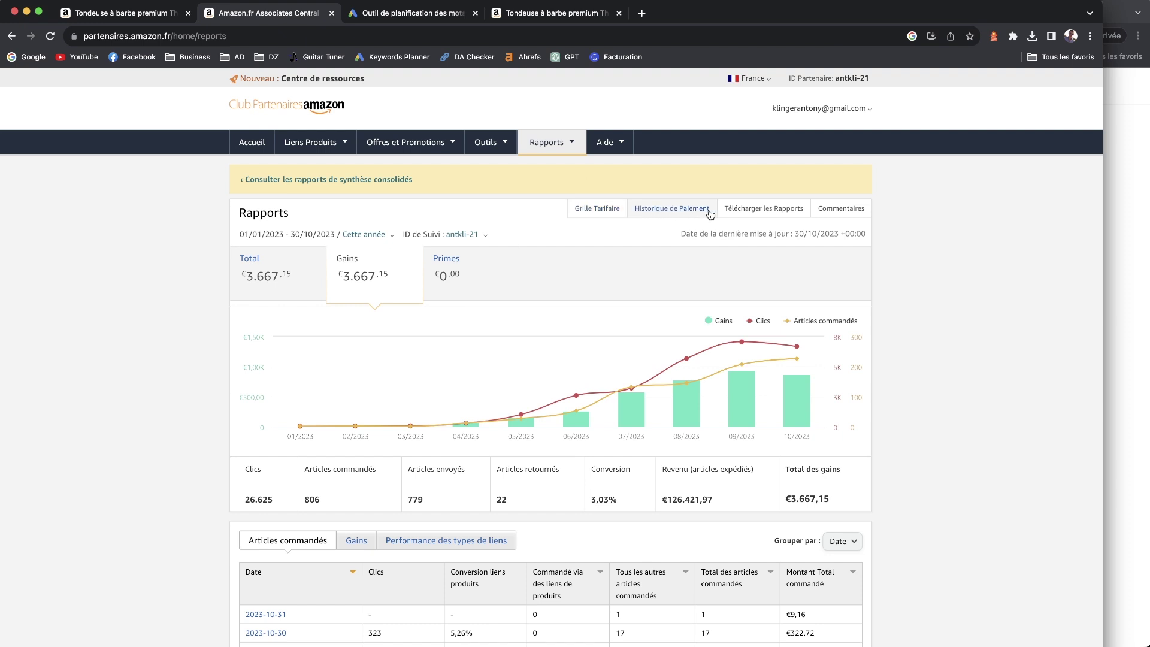
# Step: Open the rate schedule from the report and examine the standard commission rates per product category, highlighting the Amazon Games direct-purchase rate
pyautogui.click(605, 211)
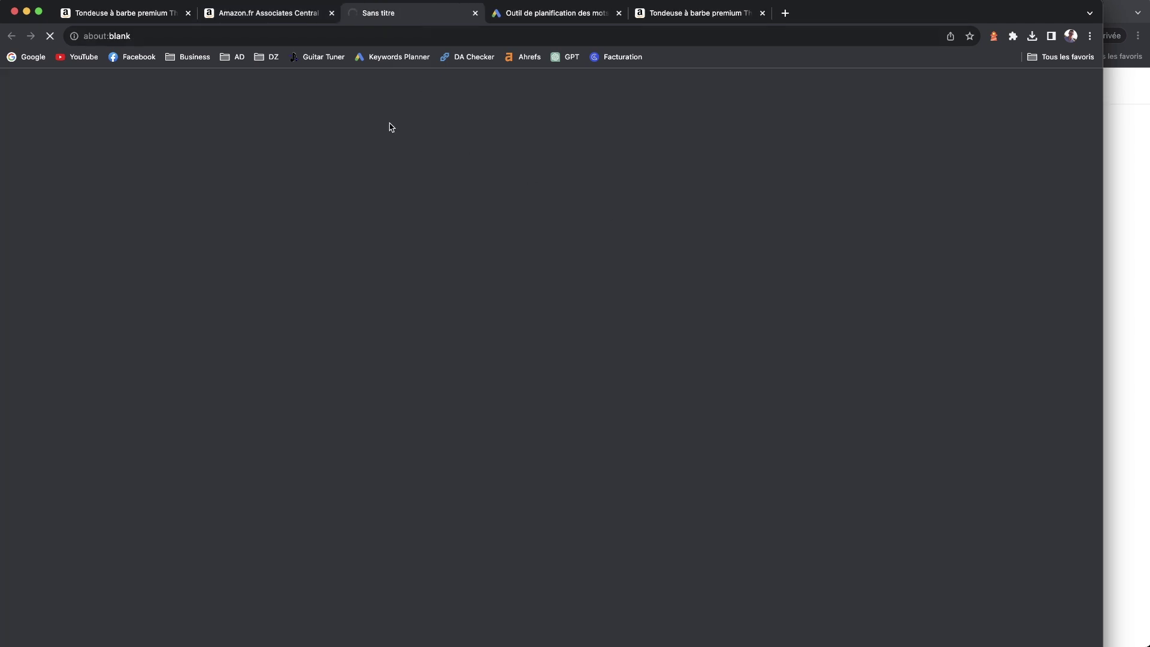
pyautogui.scroll(-10, 764, 386)
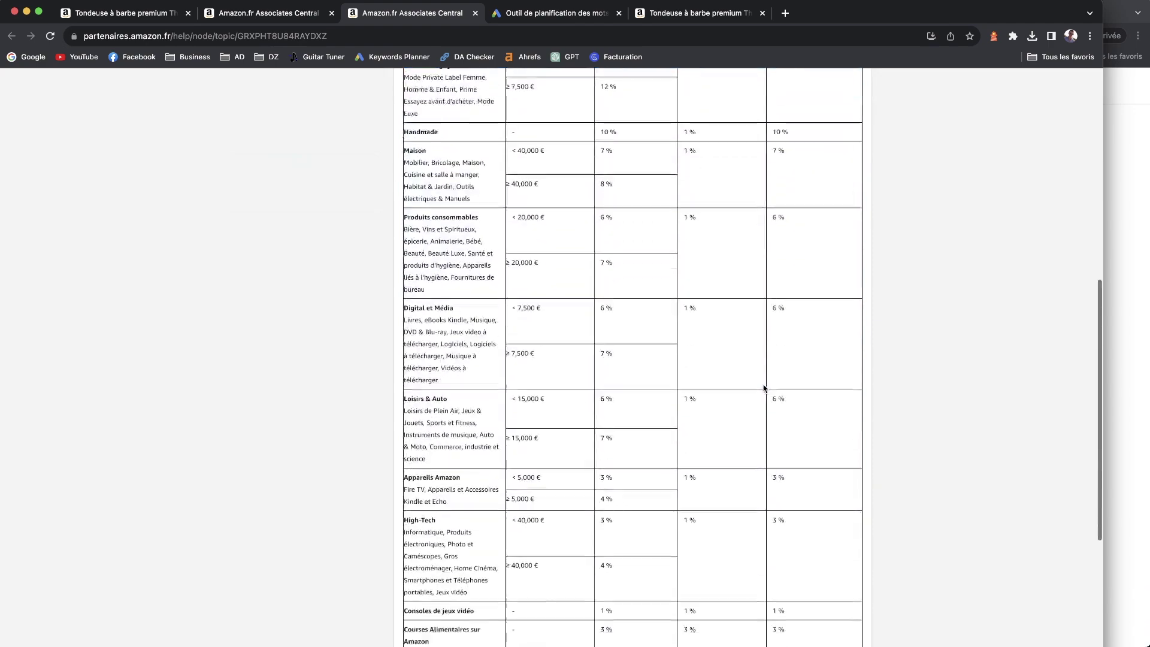
pyautogui.scroll(4, 764, 386)
pyautogui.scroll(5, 764, 387)
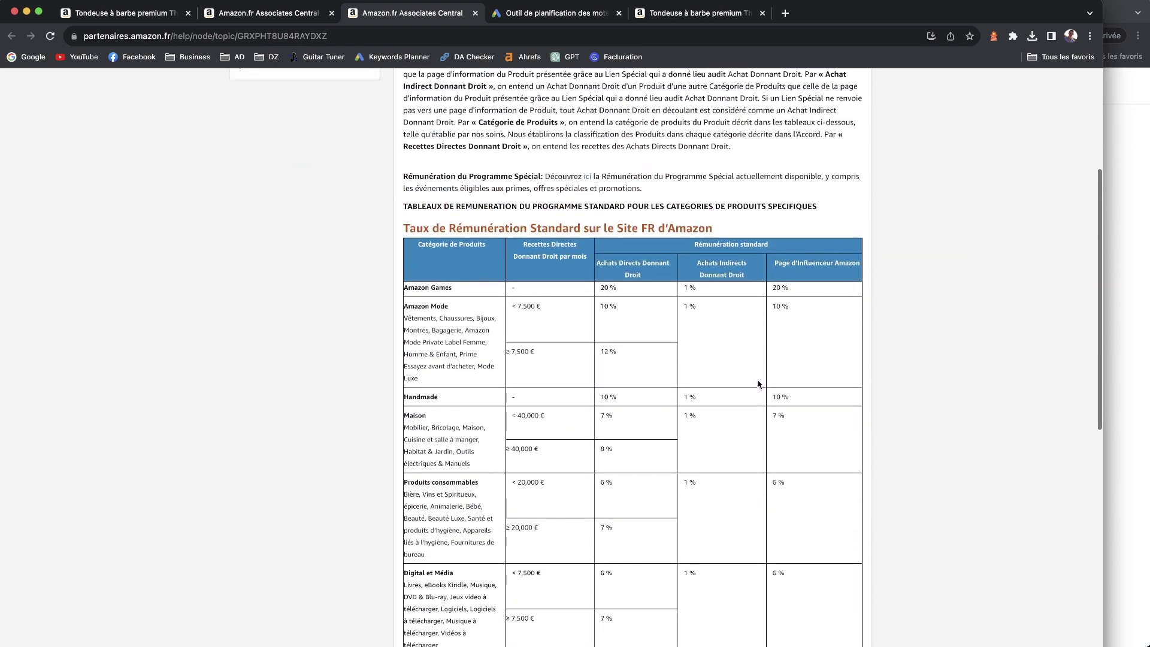
pyautogui.scroll(-6, 615, 327)
pyautogui.scroll(1, 615, 326)
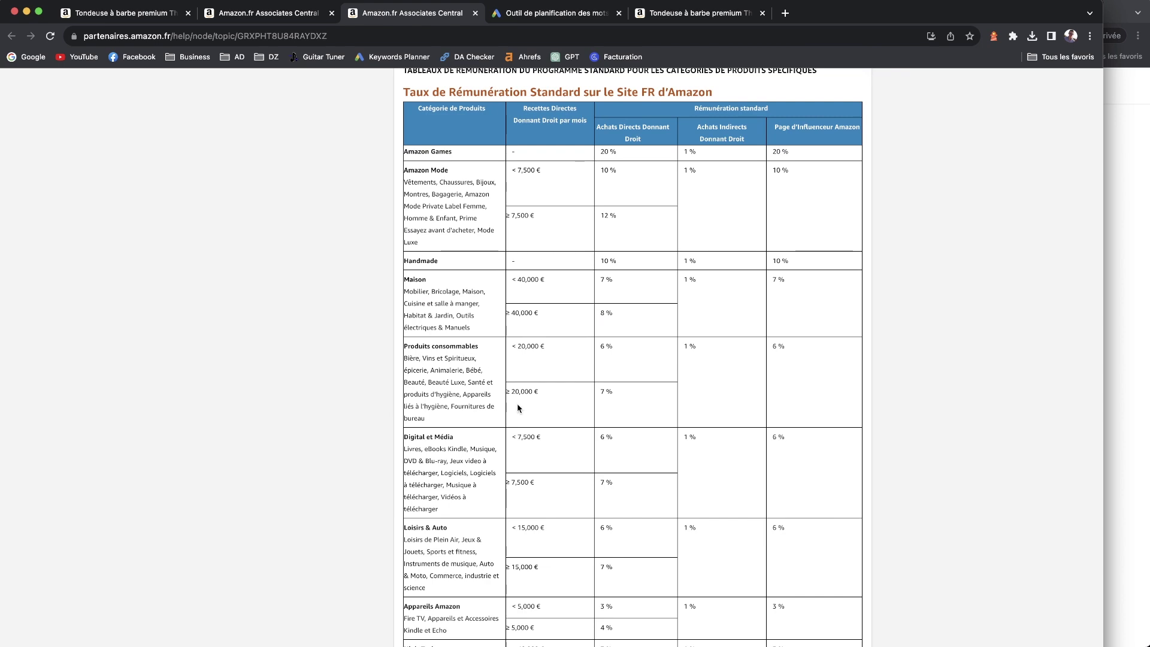
pyautogui.scroll(-1, 515, 427)
pyautogui.scroll(-6, 436, 415)
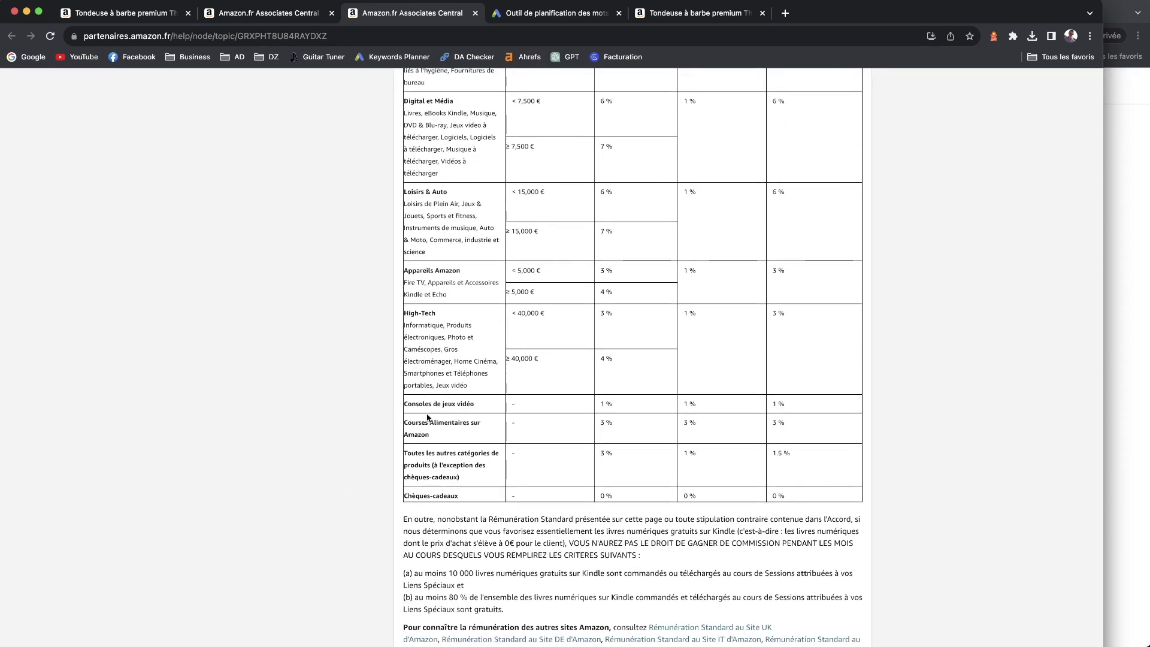
pyautogui.scroll(9, 678, 403)
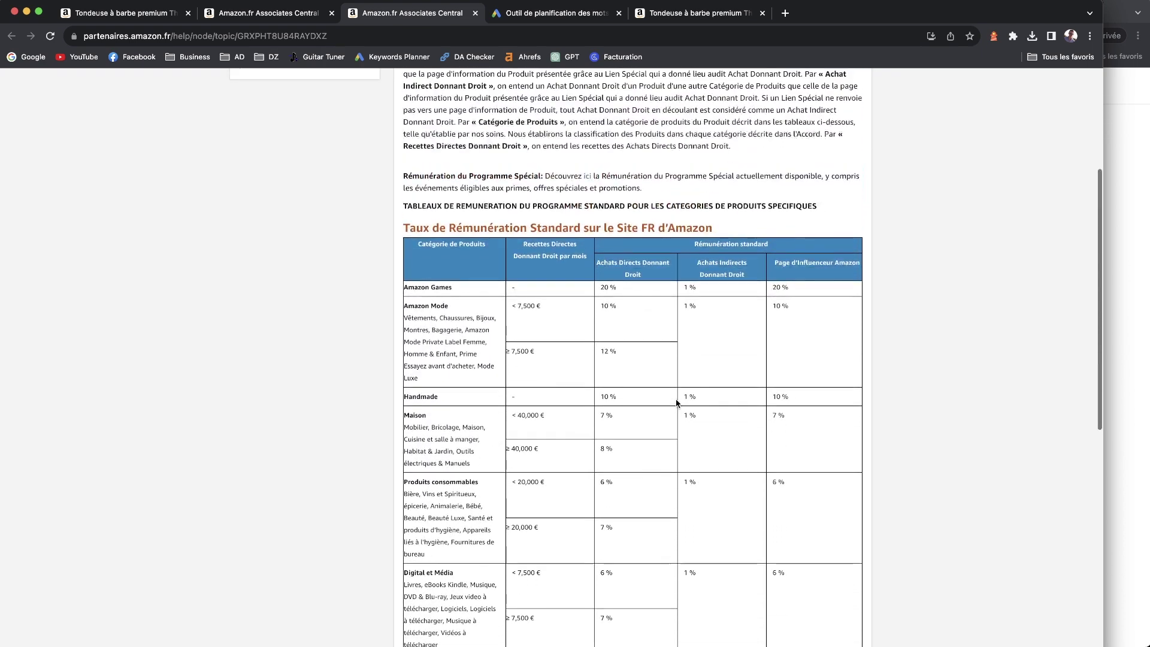
pyautogui.moveTo(600, 288); pyautogui.dragTo(617, 289)
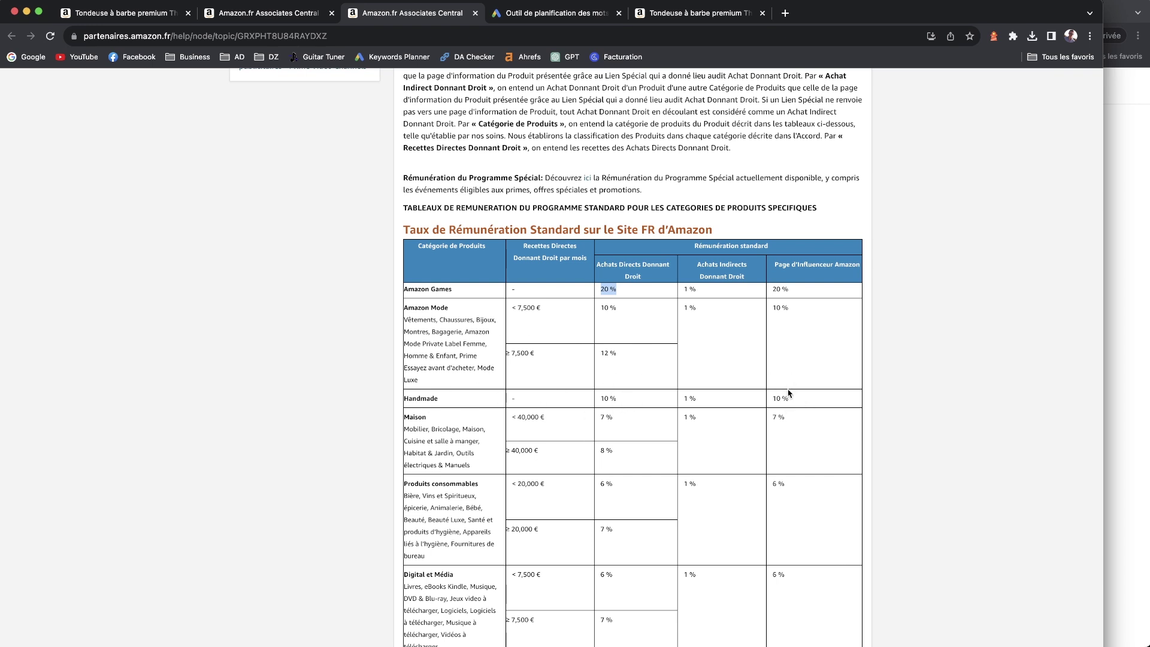
pyautogui.scroll(-9, 645, 432)
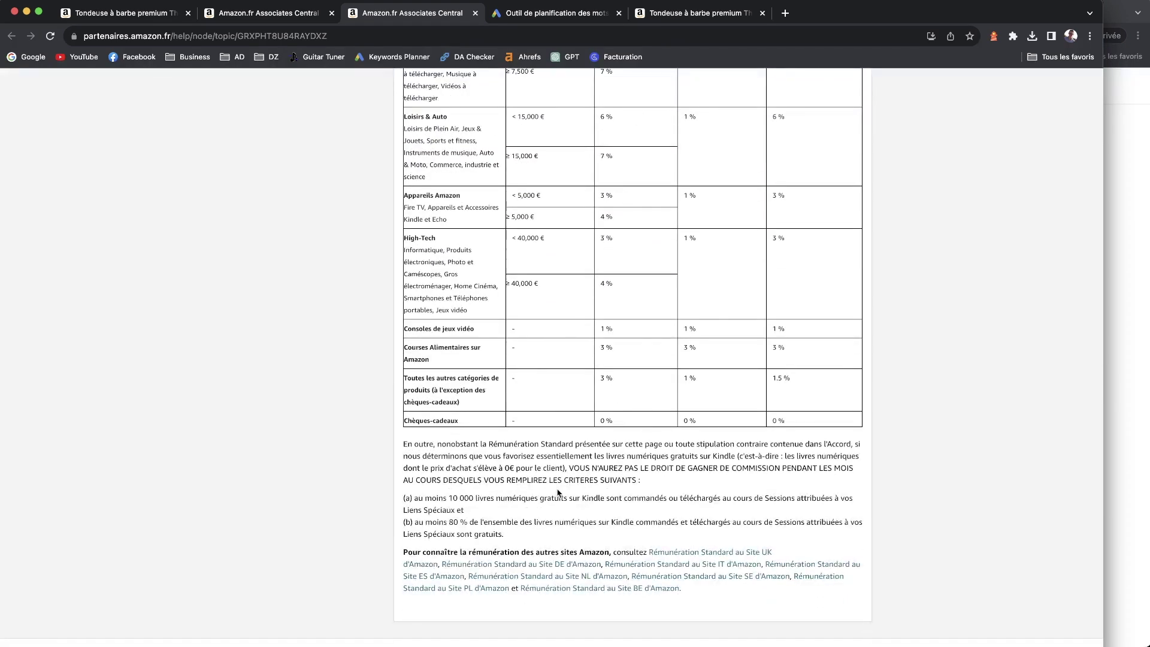
pyautogui.scroll(1, 504, 216)
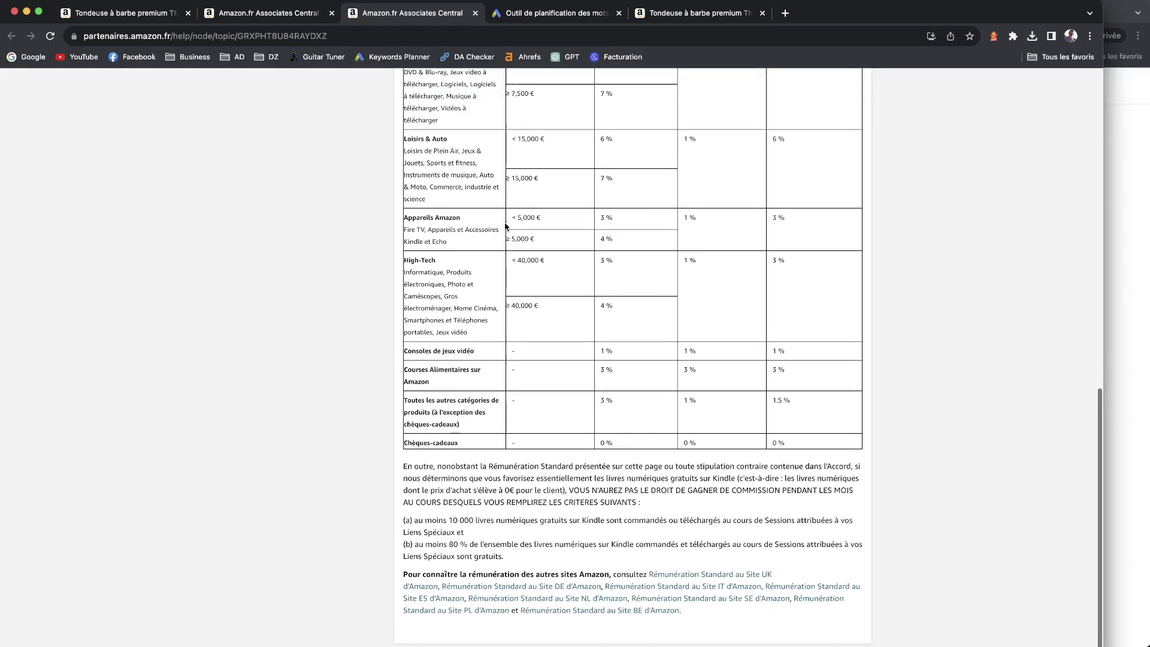
# Step: Examine the commission table, highlighting the direct-purchase rate for video game consoles and the shoes entry under Amazon Mode
pyautogui.doubleClick(602, 353)
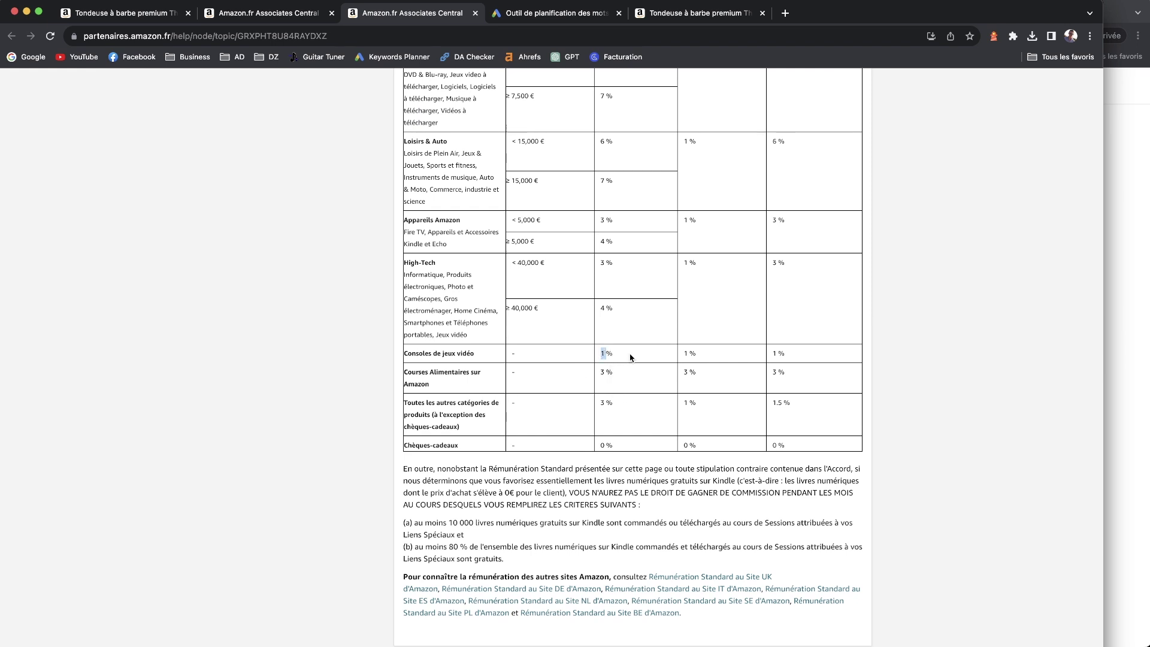
pyautogui.scroll(10, 630, 358)
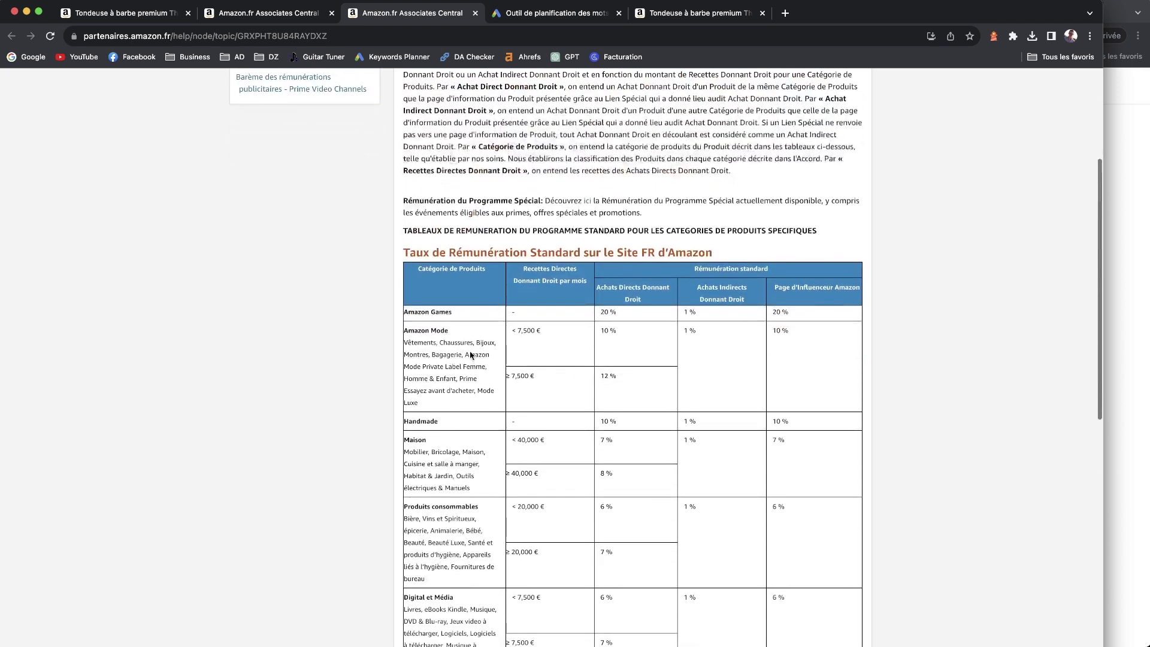
pyautogui.doubleClick(456, 346)
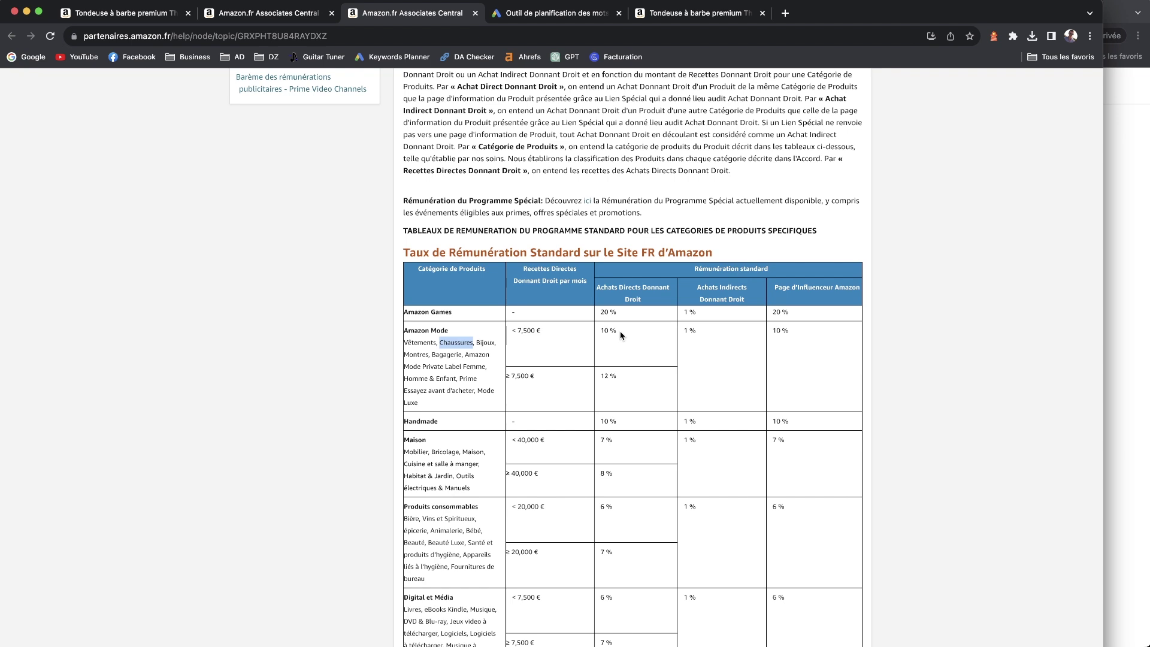
pyautogui.scroll(-5, 623, 452)
pyautogui.scroll(5, 610, 381)
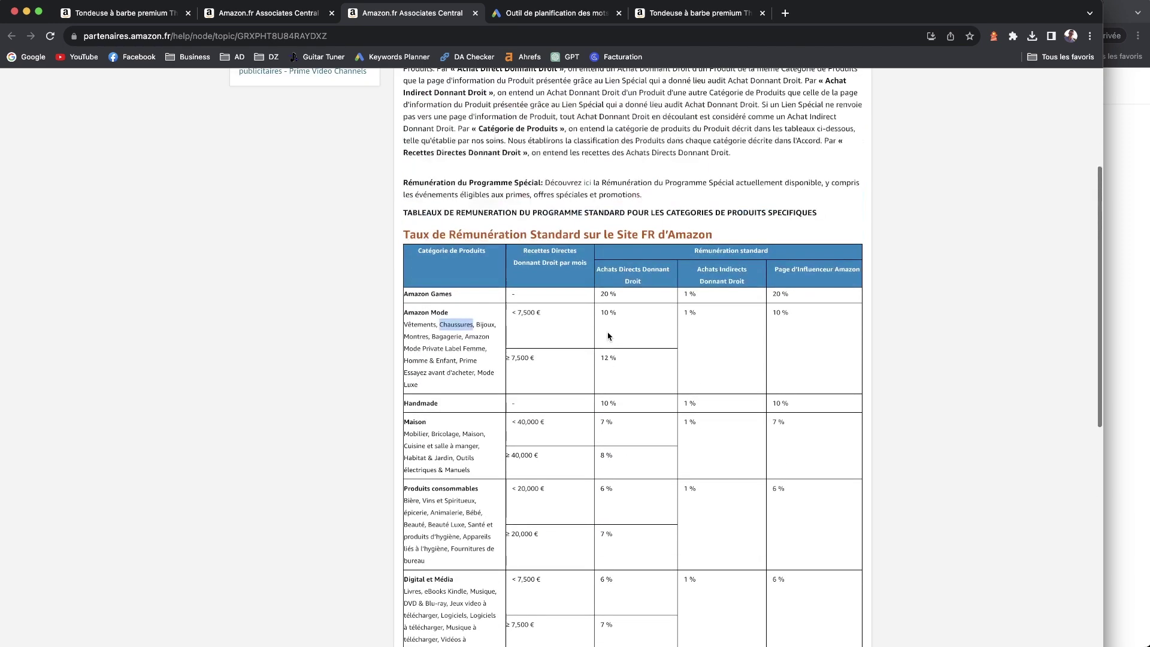
pyautogui.scroll(1, 620, 323)
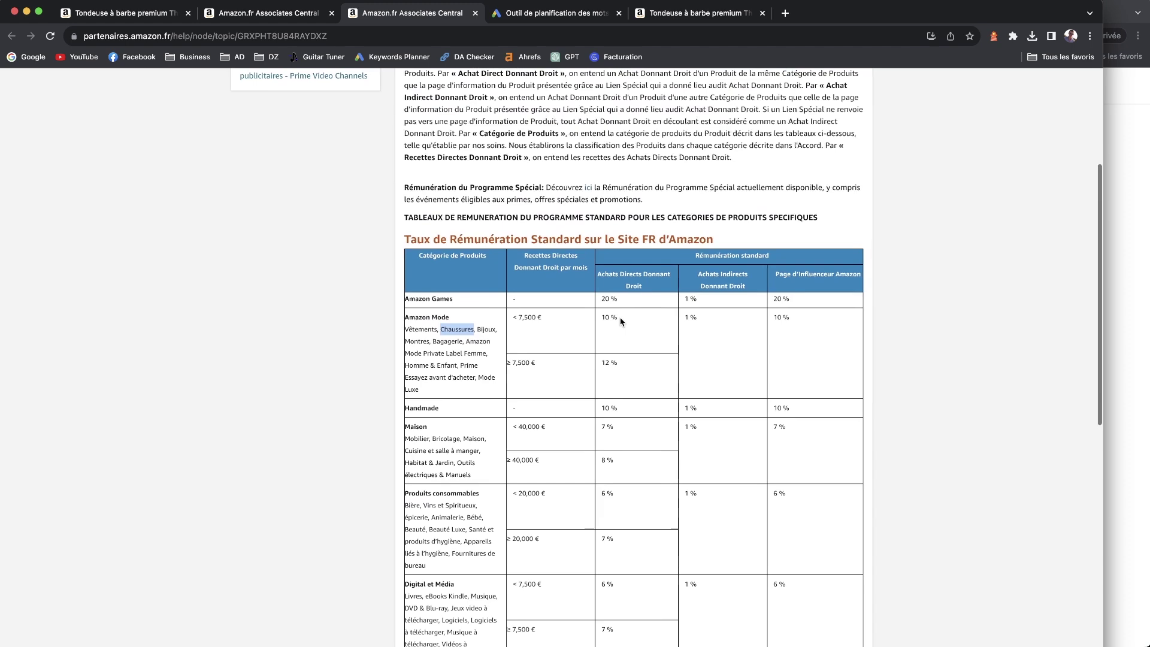
pyautogui.hscroll(1, 470, 398)
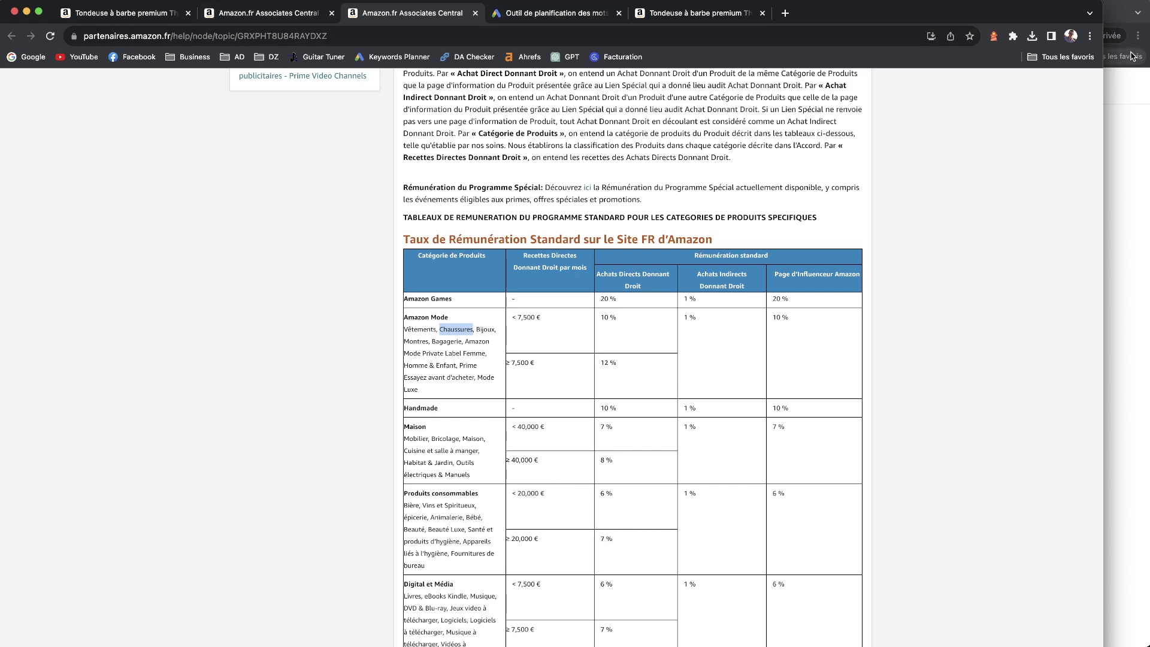
# Step: Check the beard trimmer's price on its Amazon product page, and compare direct and indirect purchase rates in the commission table
pyautogui.click(120, 12)
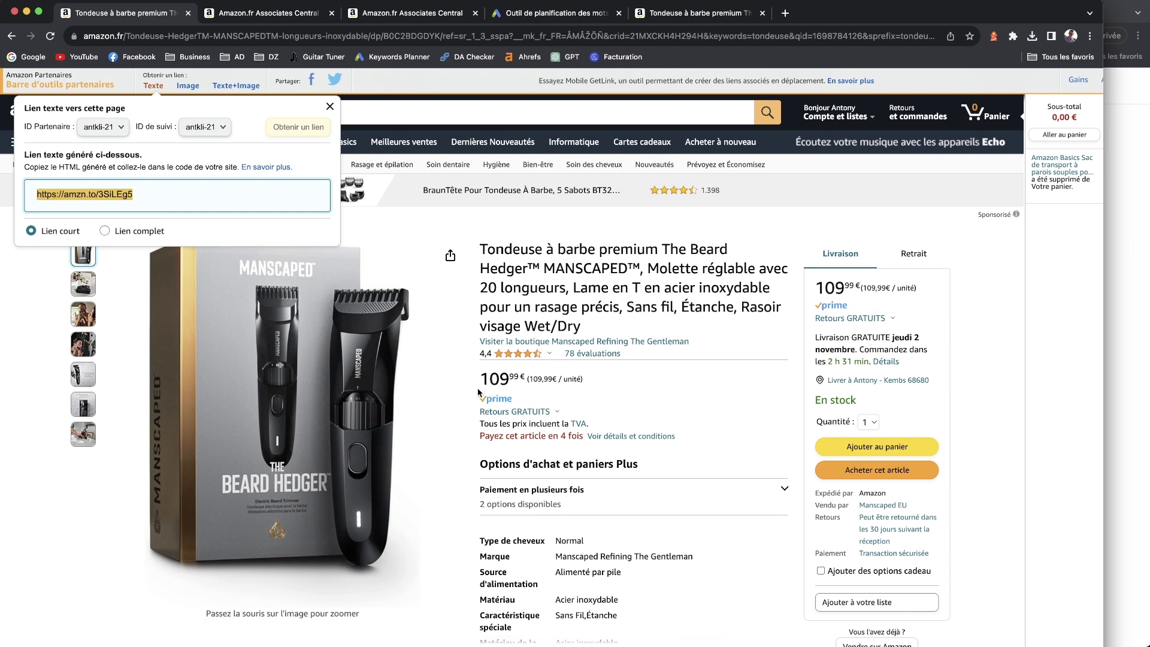
pyautogui.click(505, 379)
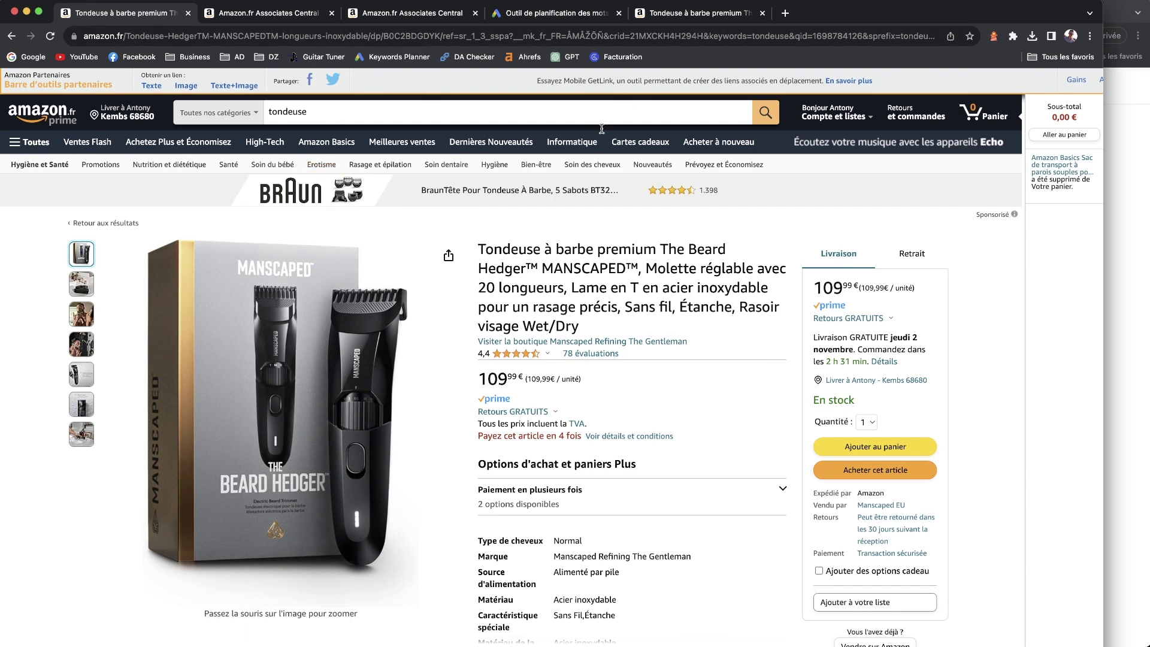
pyautogui.click(413, 13)
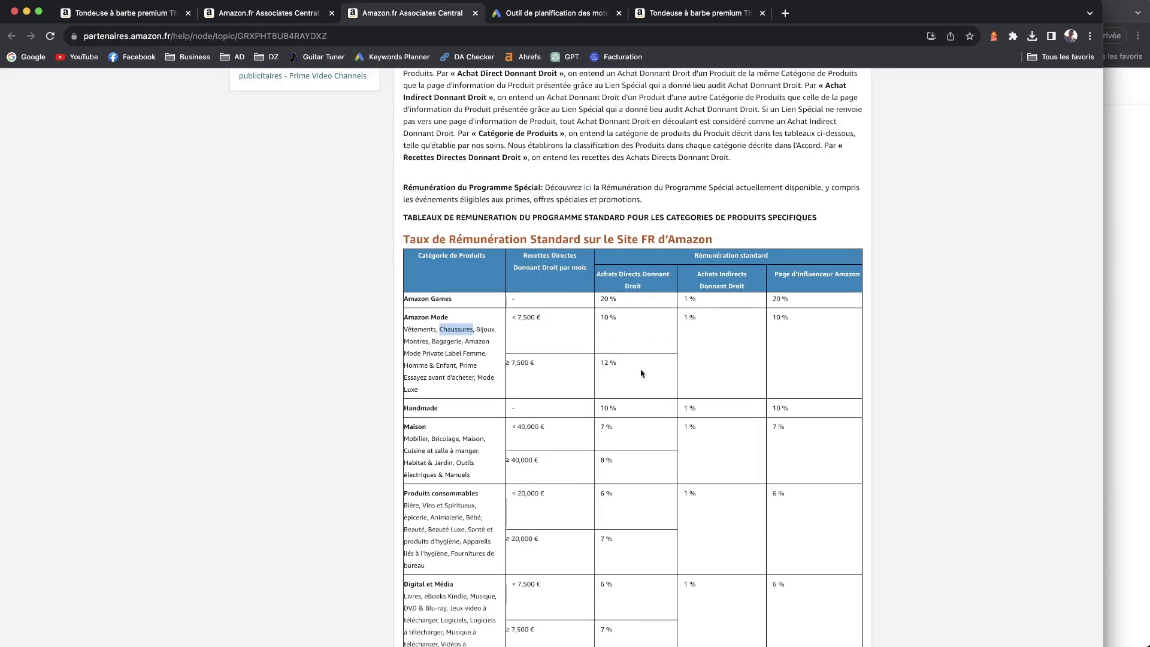
pyautogui.click(608, 311)
pyautogui.scroll(-5, 699, 377)
pyautogui.scroll(-3, 697, 379)
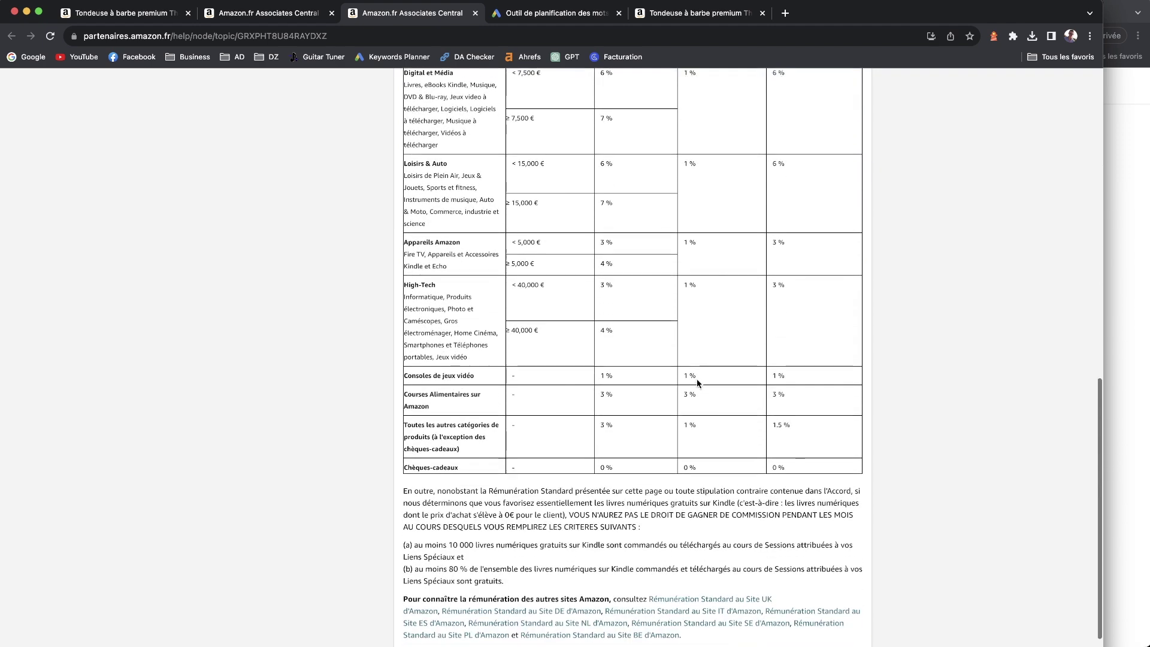
pyautogui.scroll(2, 713, 356)
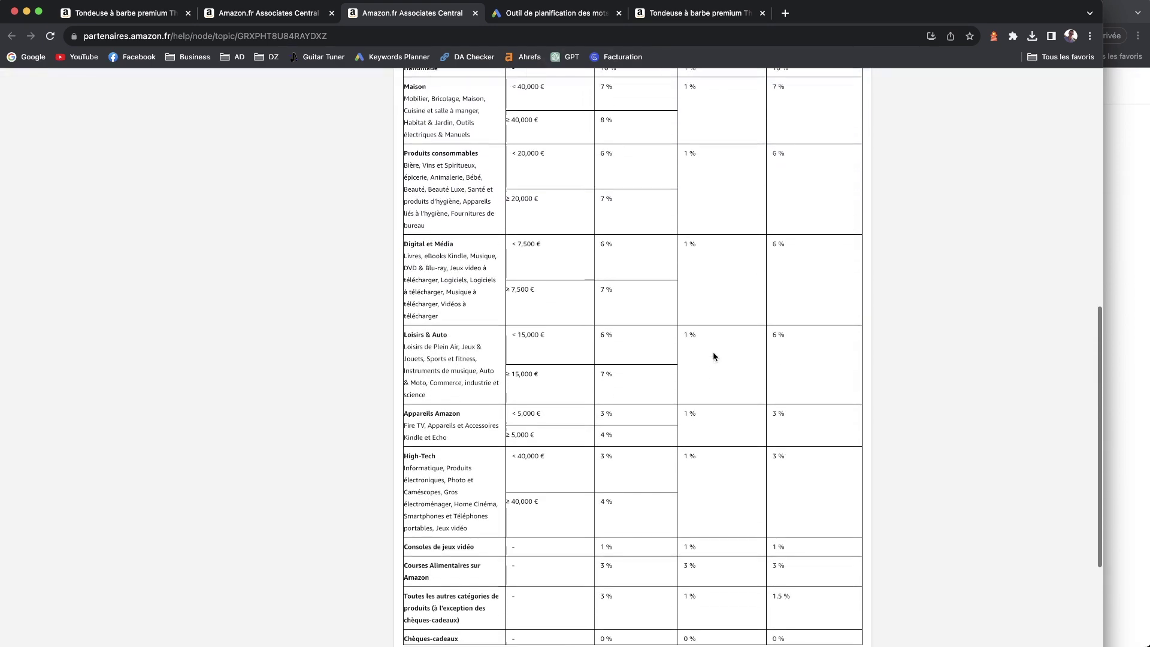
pyautogui.scroll(3, 713, 356)
pyautogui.scroll(1, 712, 356)
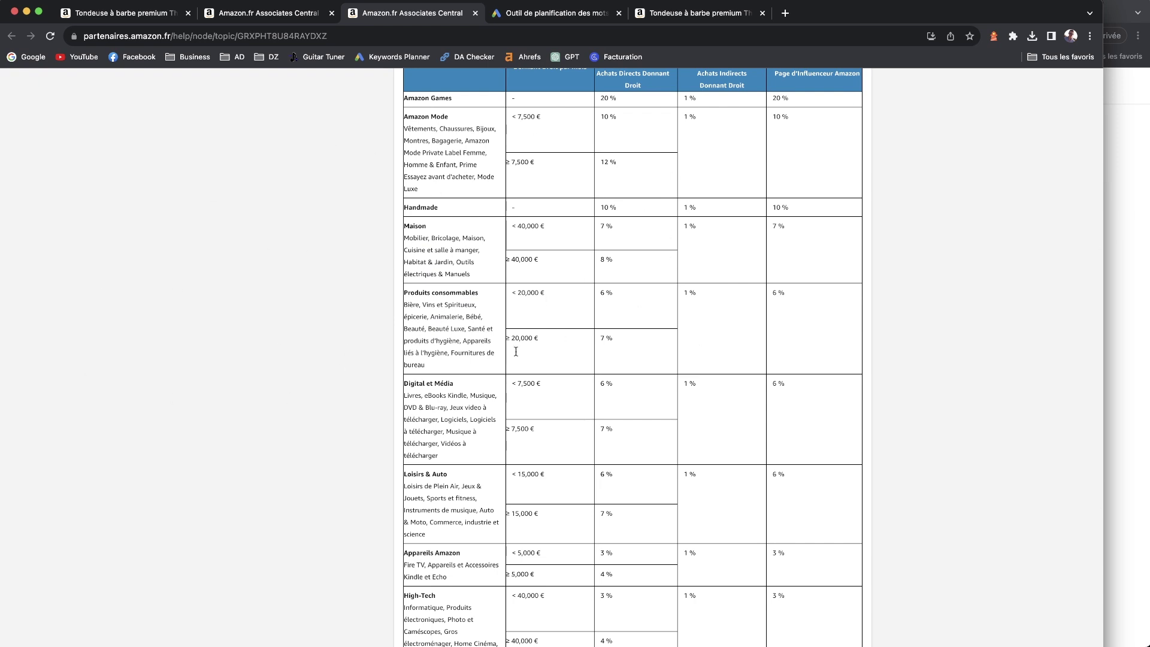
pyautogui.scroll(4, 555, 275)
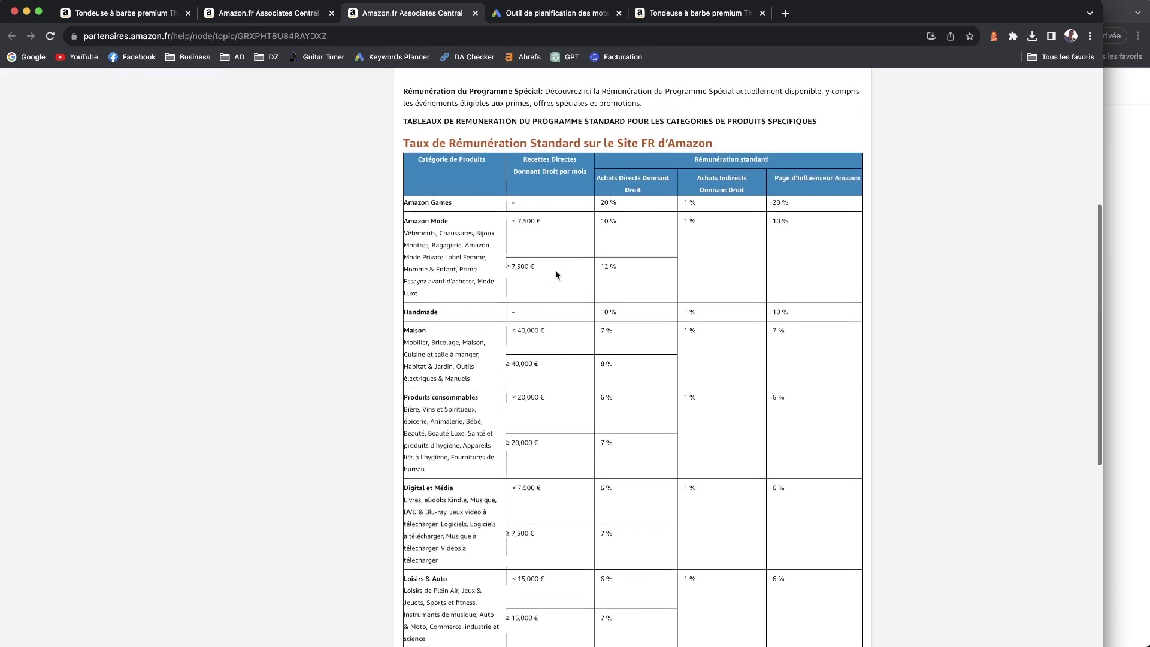
pyautogui.scroll(1, 555, 275)
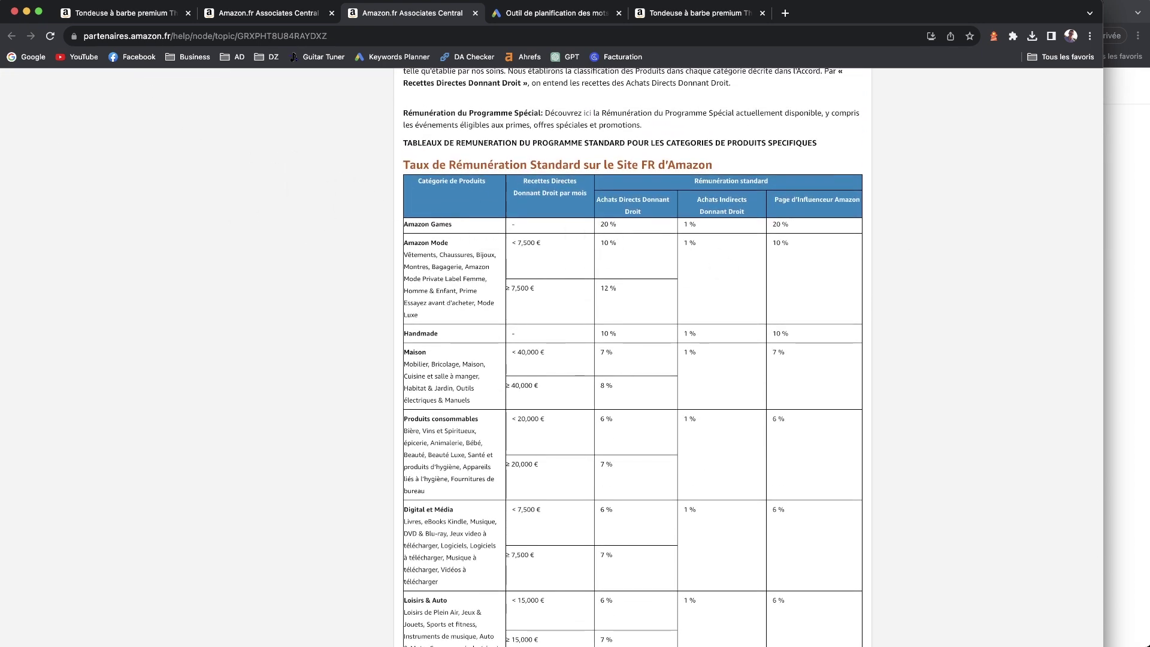
# Step: Return to the beard trimmer's product page and examine the frequently bought together and related products
pyautogui.click(135, 12)
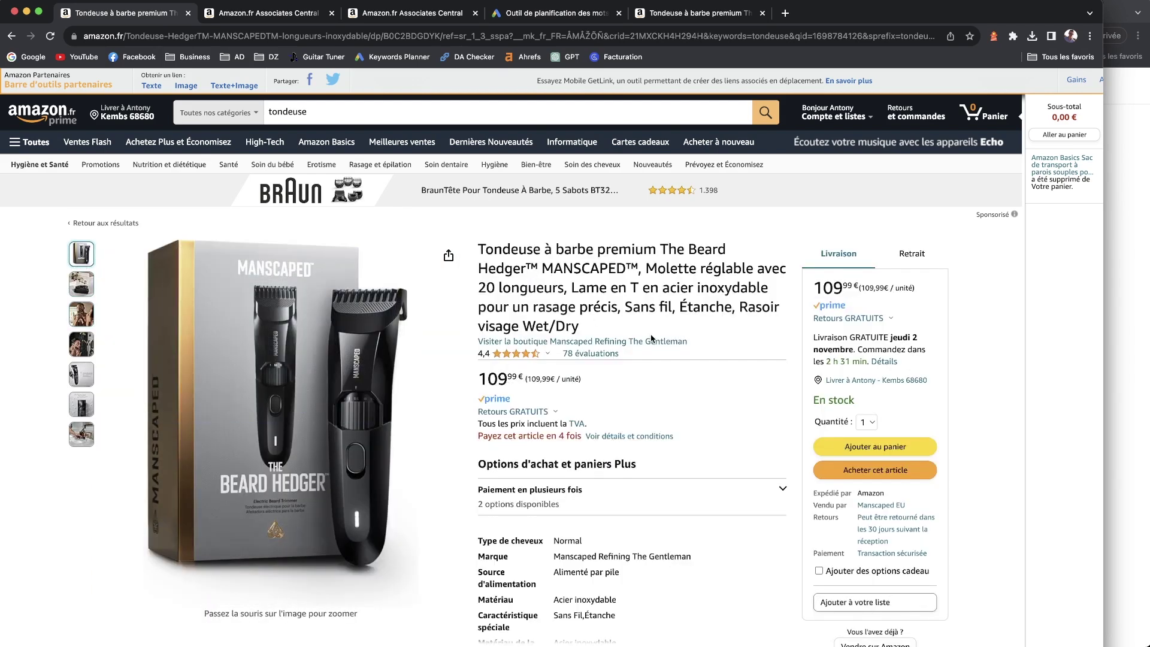
pyautogui.scroll(-10, 594, 459)
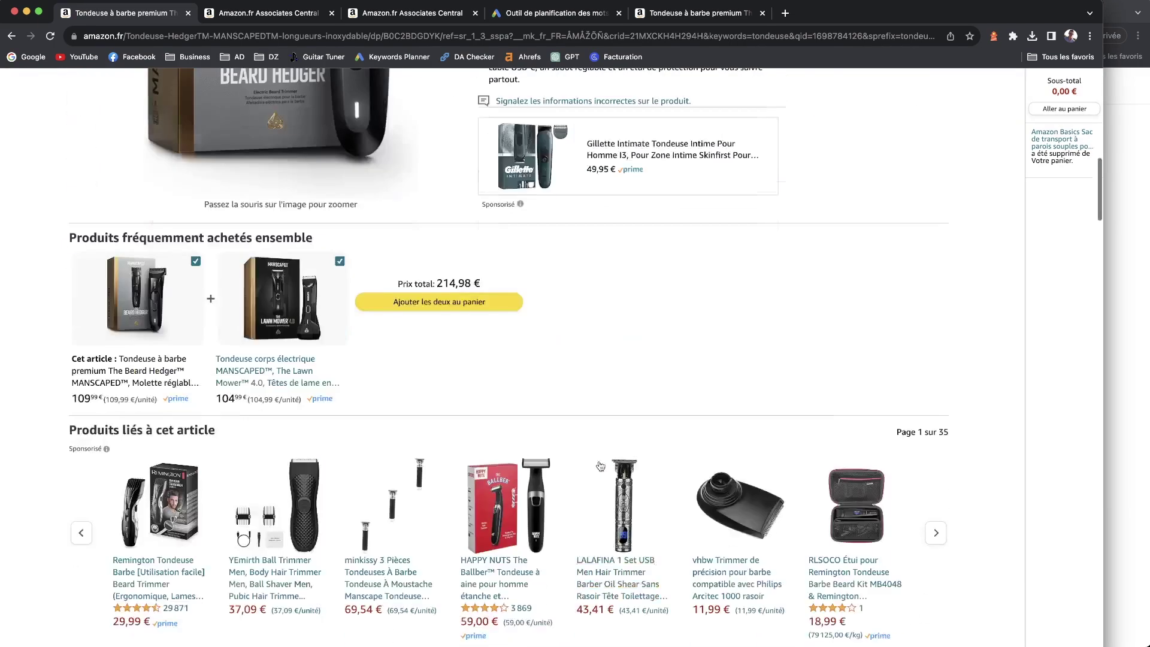
pyautogui.scroll(-3, 783, 326)
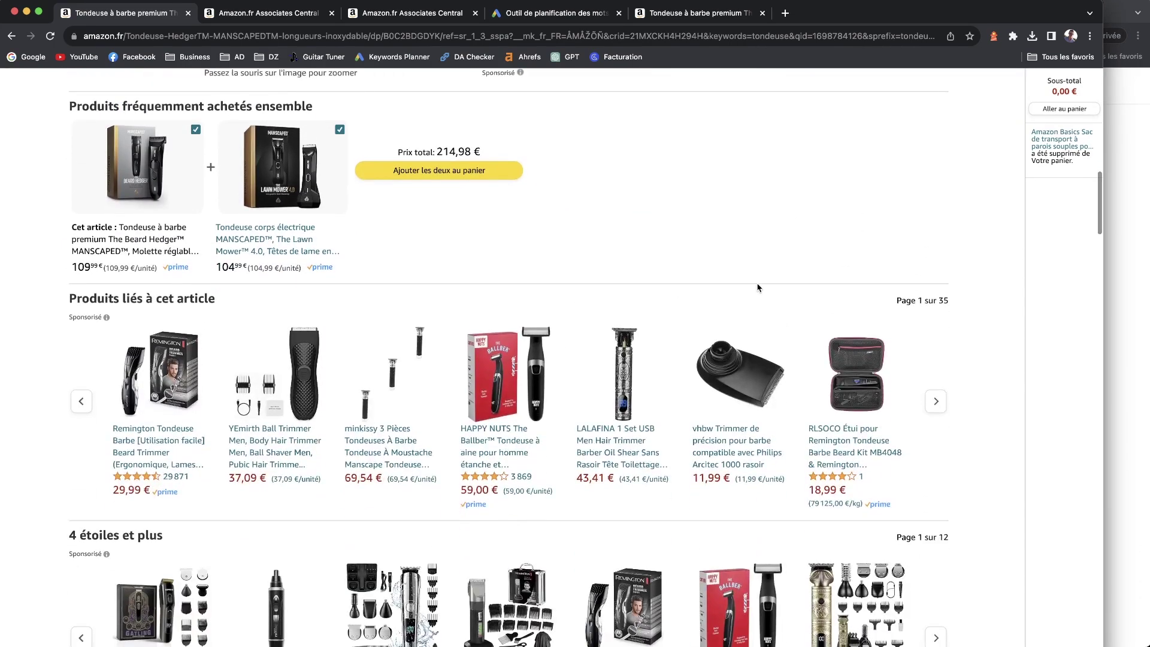
pyautogui.scroll(10, 757, 283)
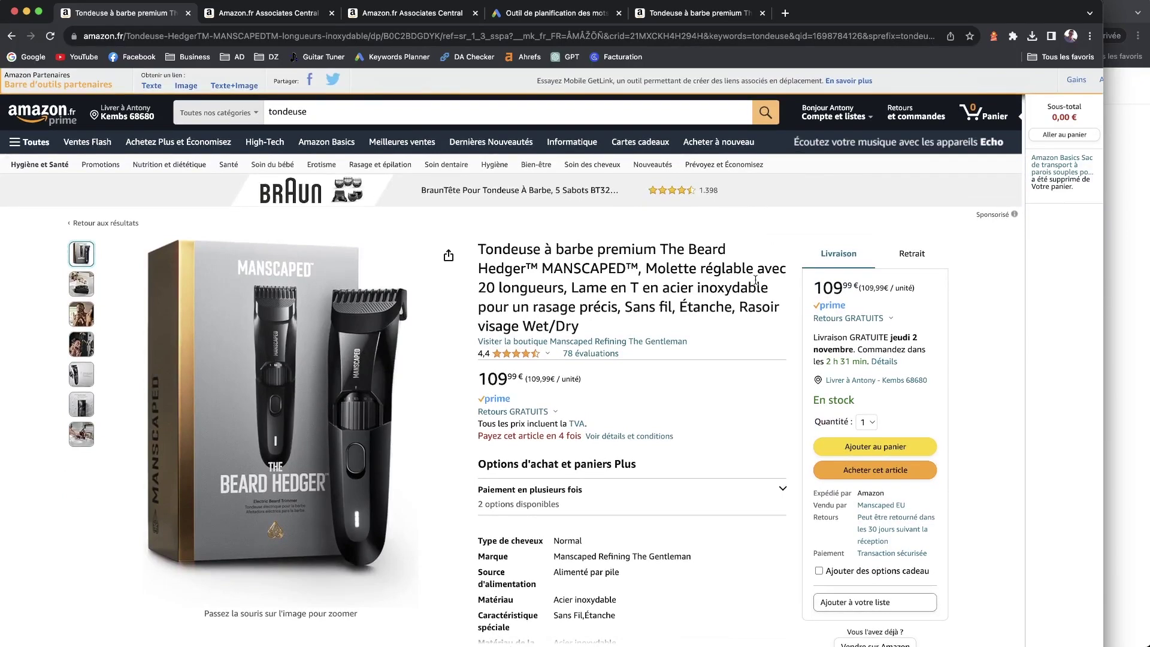
pyautogui.hscroll(1, 755, 280)
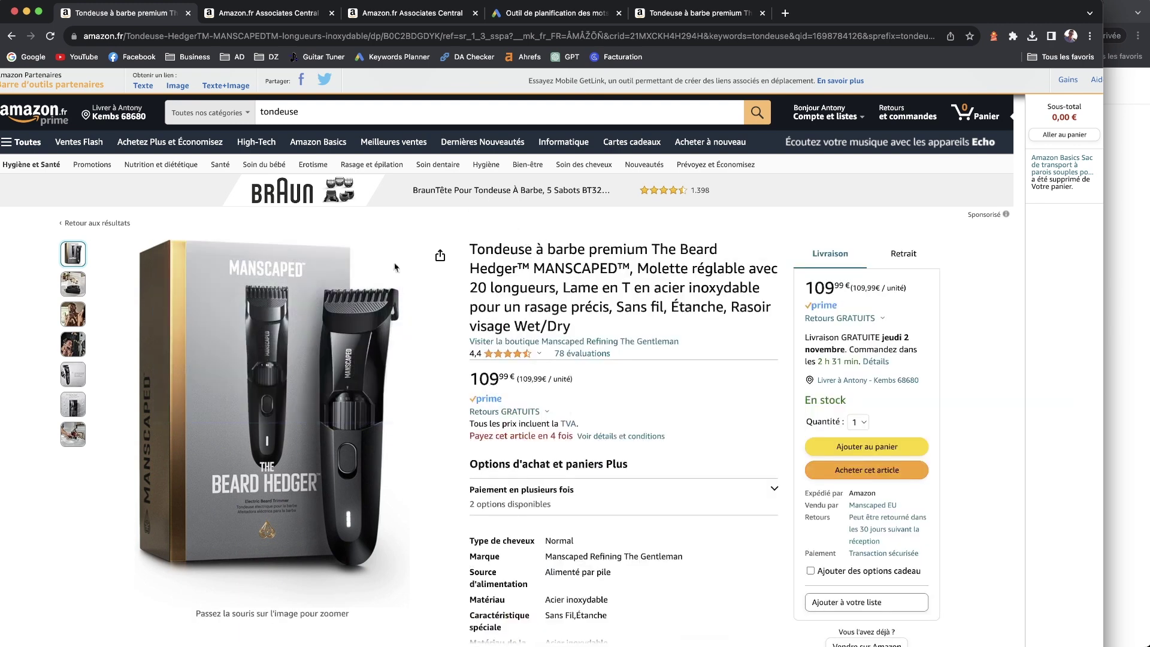
pyautogui.moveTo(268, 274)
# Step: Review the commission table again, highlighting the monthly revenue threshold and the higher direct-purchase rate for consumable products
pyautogui.click(436, 15)
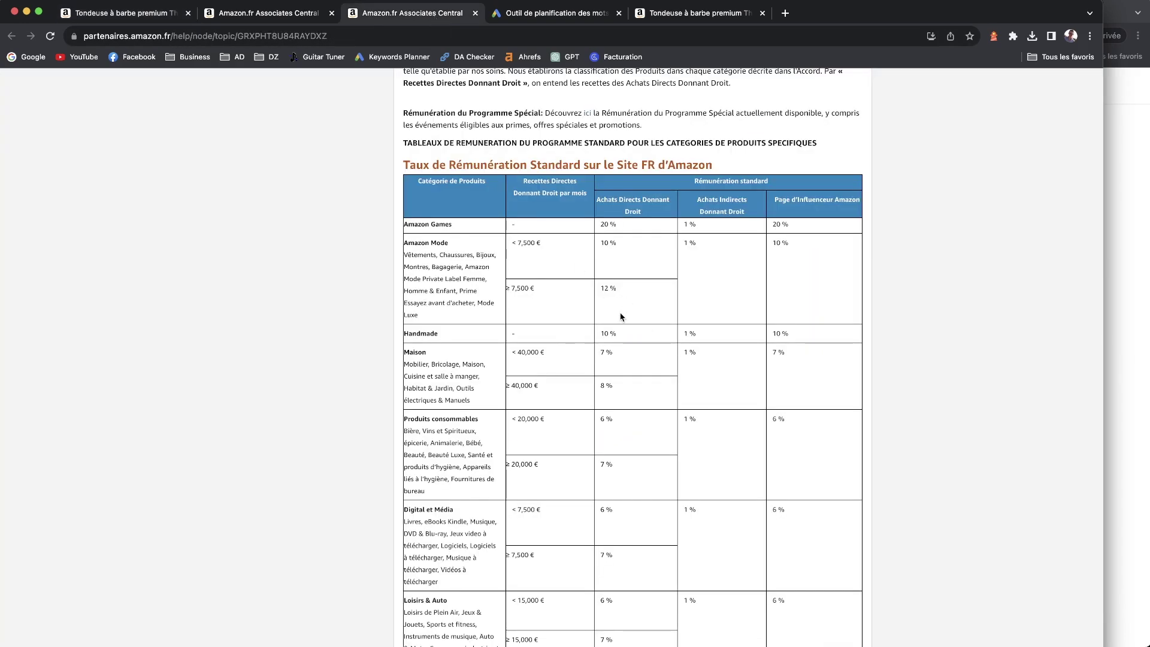
pyautogui.scroll(-5, 621, 362)
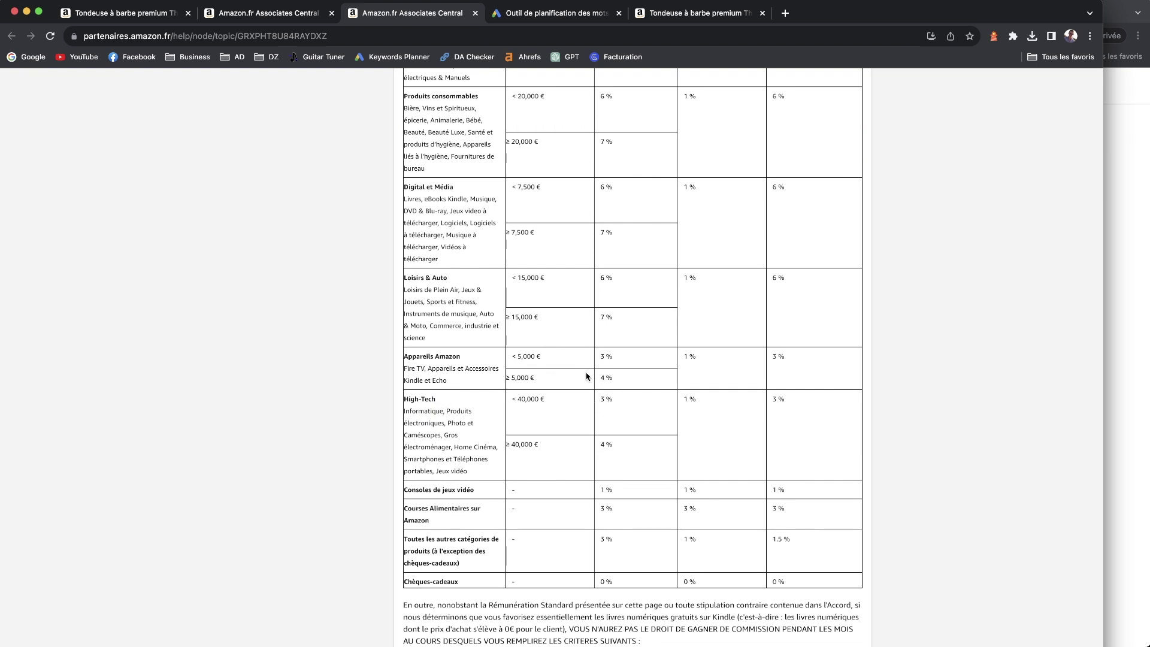
pyautogui.scroll(3, 781, 307)
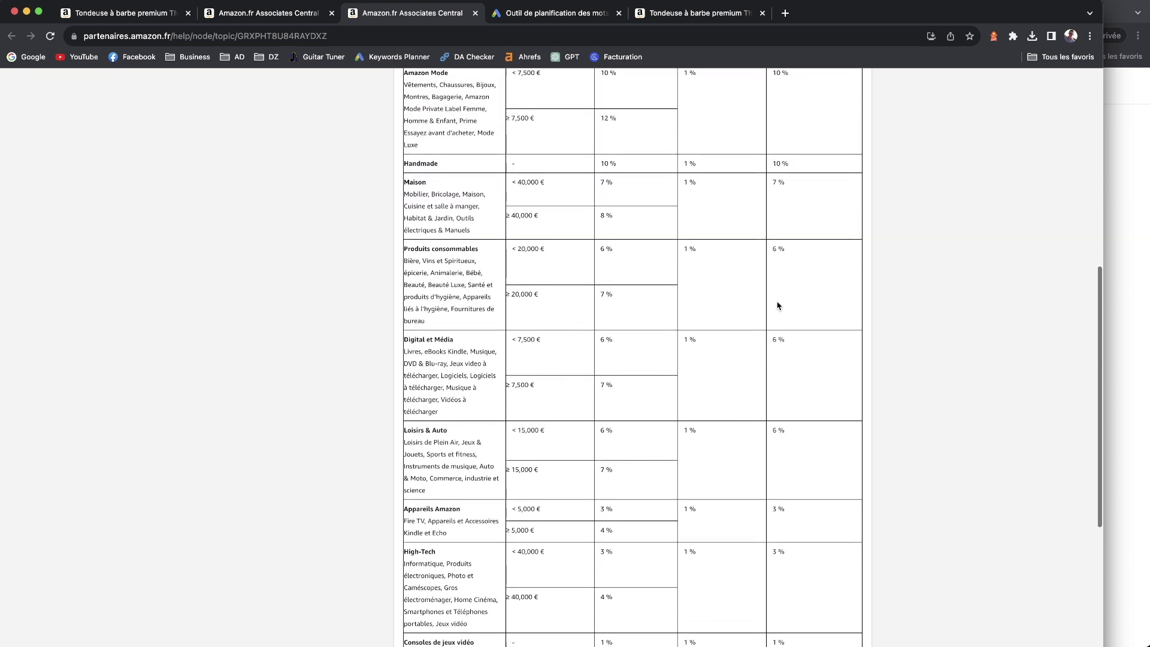
pyautogui.moveTo(529, 266); pyautogui.dragTo(497, 262)
pyautogui.click(469, 267)
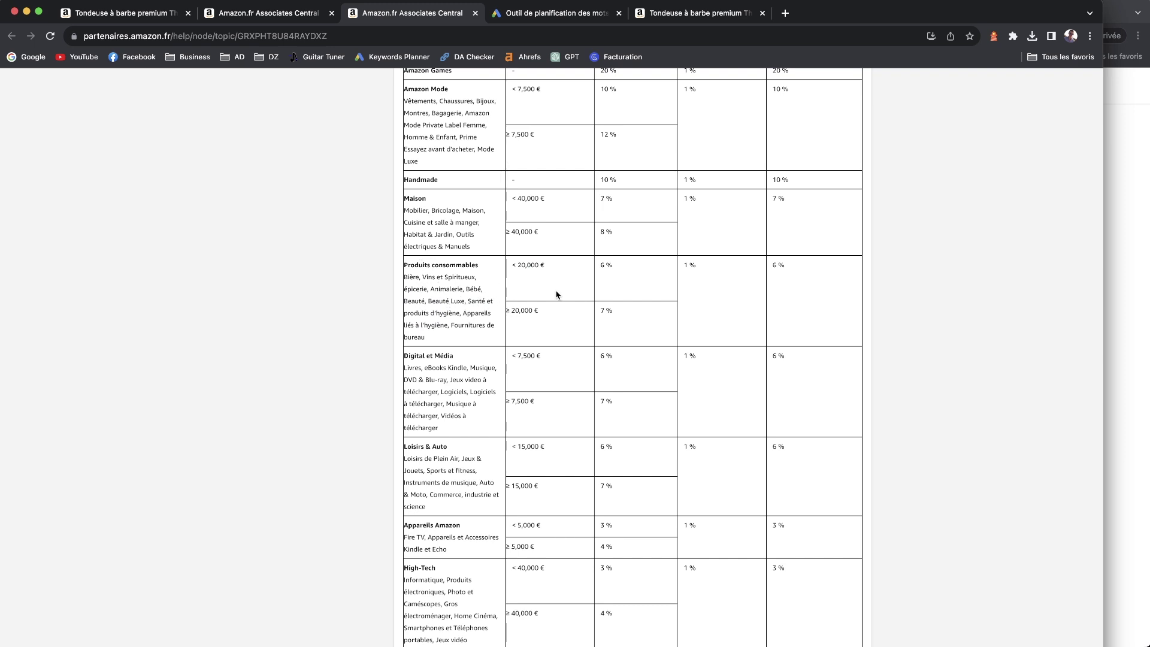
pyautogui.moveTo(516, 266); pyautogui.dragTo(537, 266)
pyautogui.doubleClick(603, 310)
pyautogui.doubleClick(521, 262)
pyautogui.click(620, 269)
pyautogui.scroll(8, 659, 328)
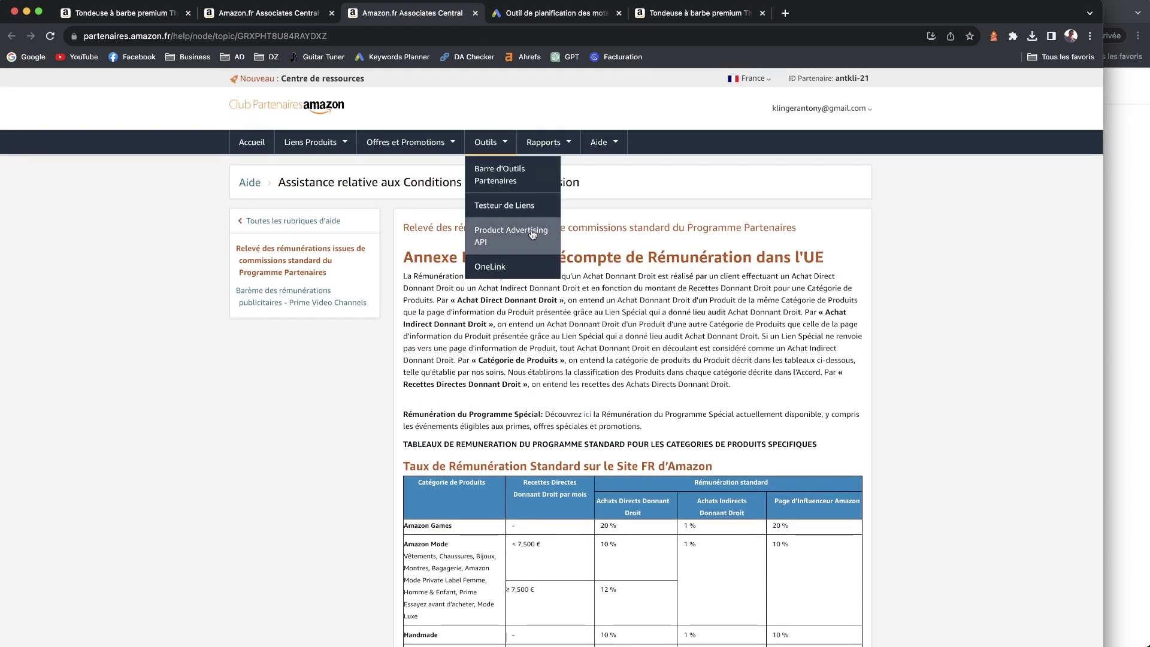
pyautogui.scroll(-3, 342, 133)
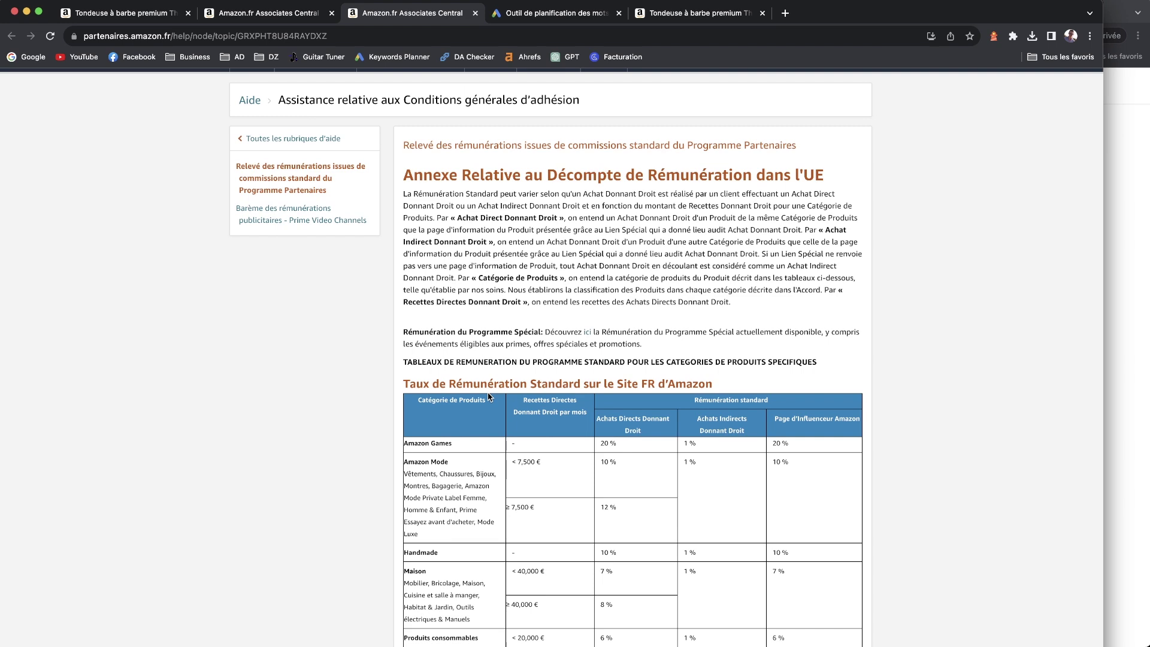
pyautogui.moveTo(539, 636); pyautogui.dragTo(520, 635)
pyautogui.scroll(1, 521, 635)
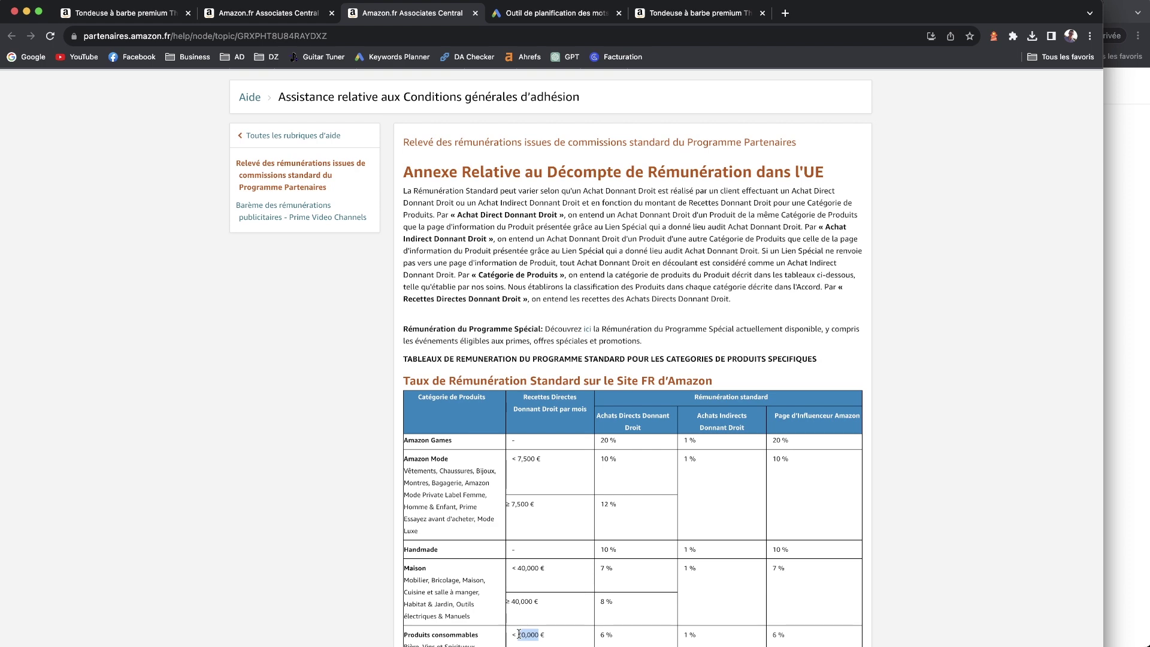
# Step: Switch to the private browser window, open the Barbe au Poil comparison of beard and hair trimmers, and skim its product ranking
pyautogui.click(1112, 21)
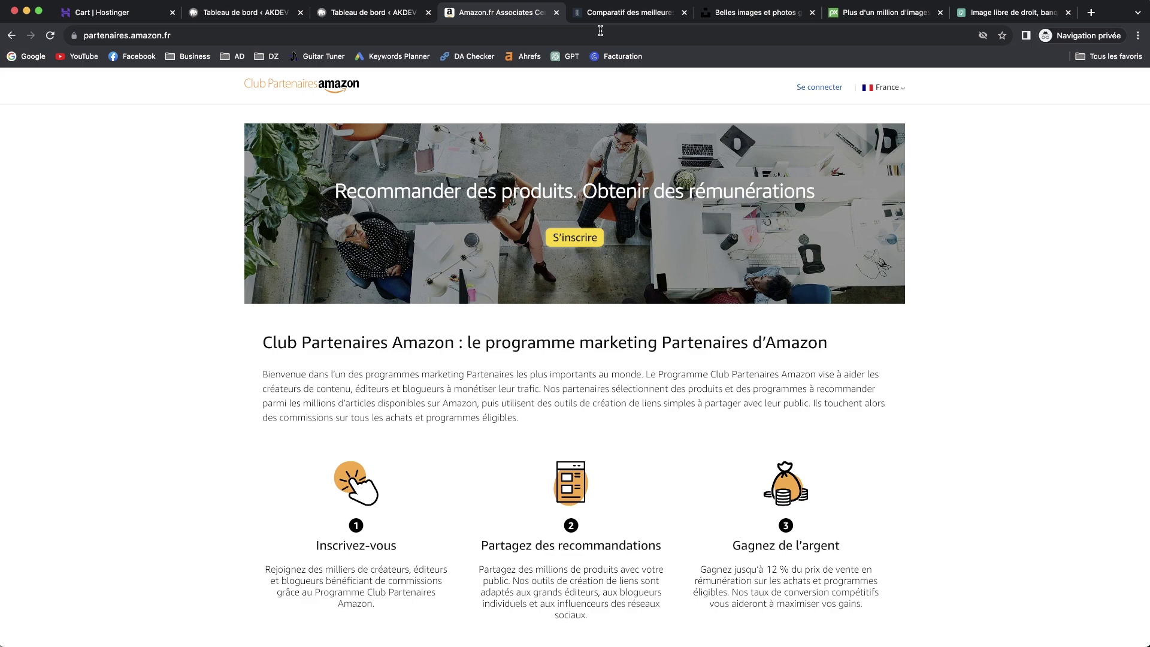
pyautogui.click(635, 12)
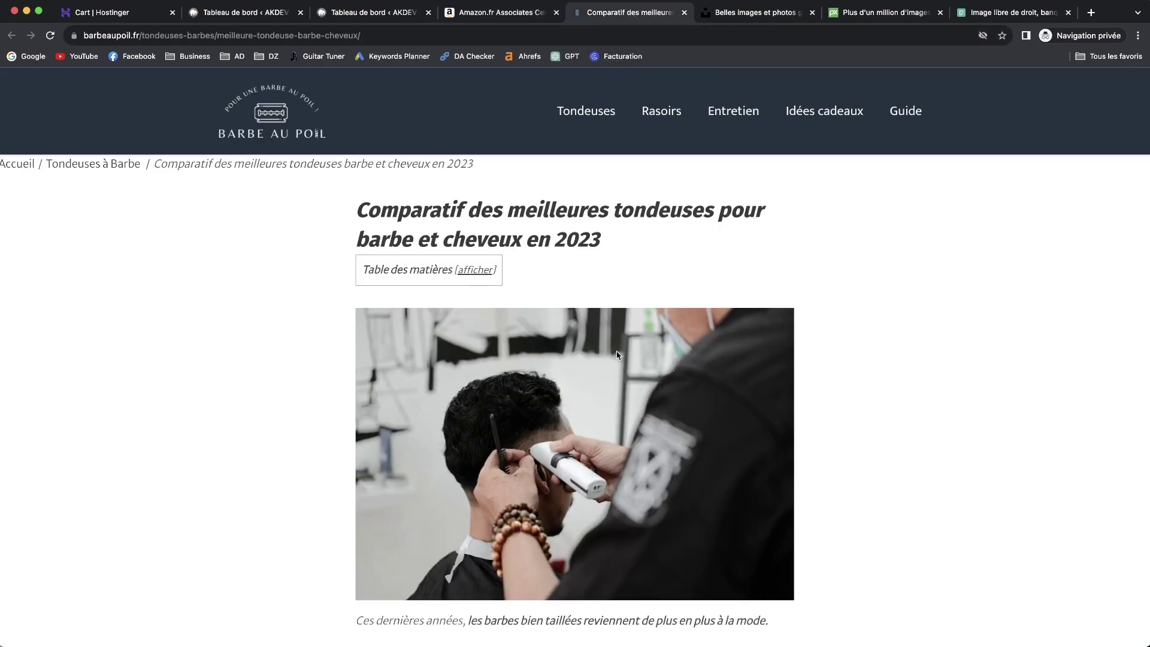
pyautogui.scroll(-5, 710, 374)
pyautogui.scroll(-6, 711, 374)
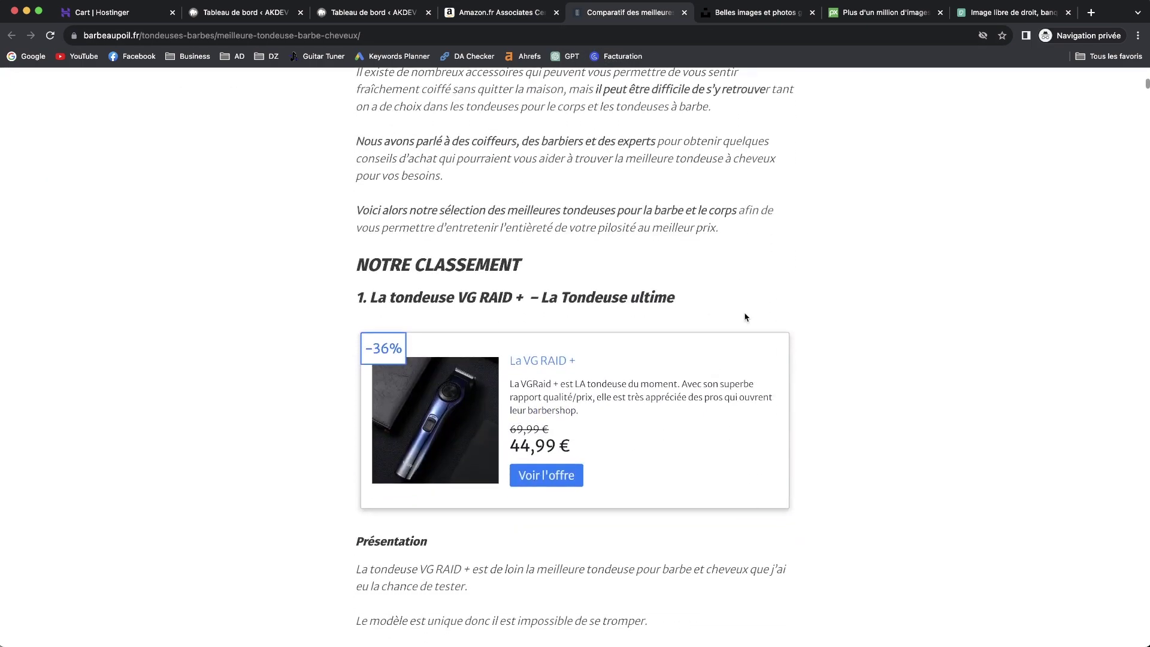
pyautogui.scroll(-20, 750, 318)
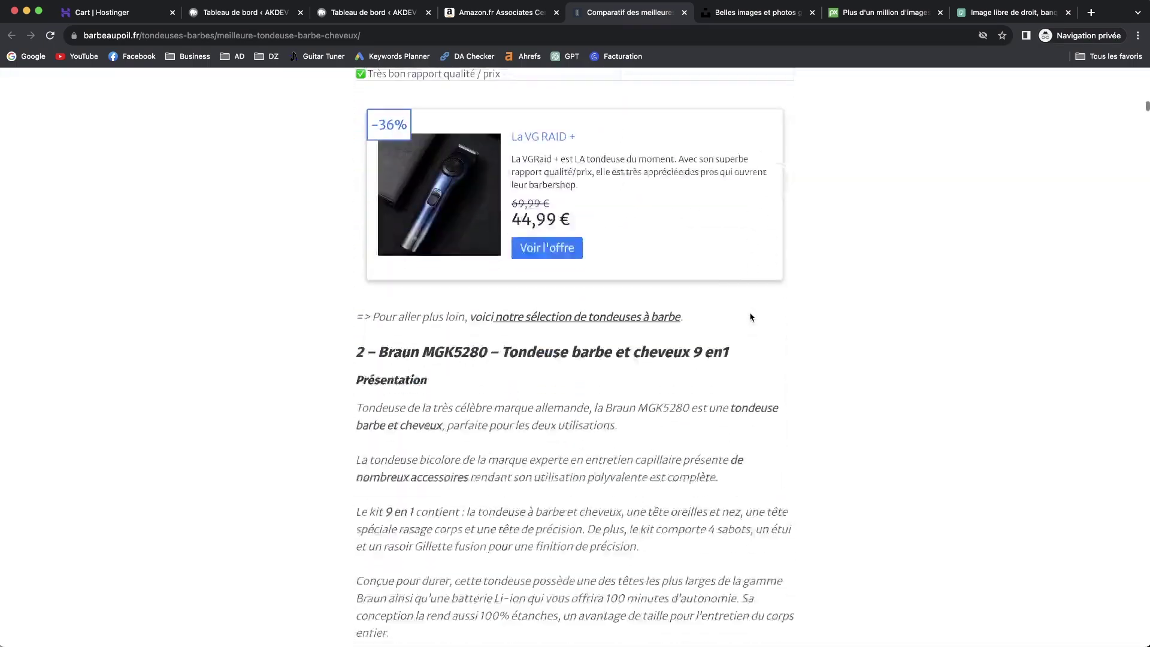
pyautogui.scroll(-20, 750, 317)
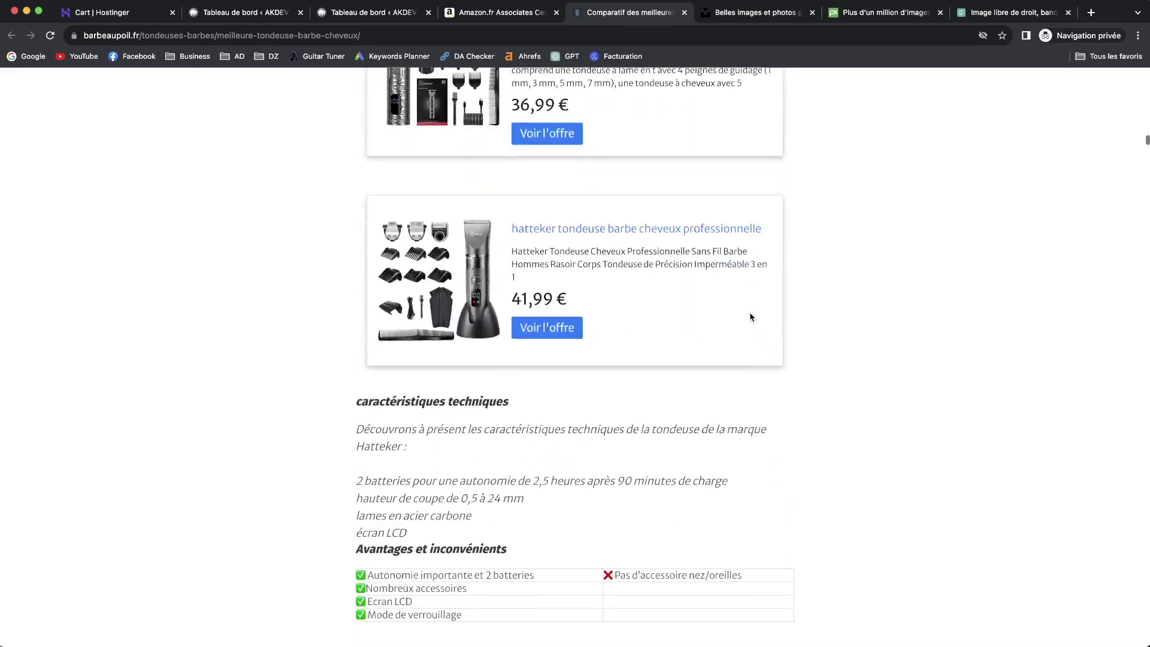
pyautogui.scroll(20, 751, 317)
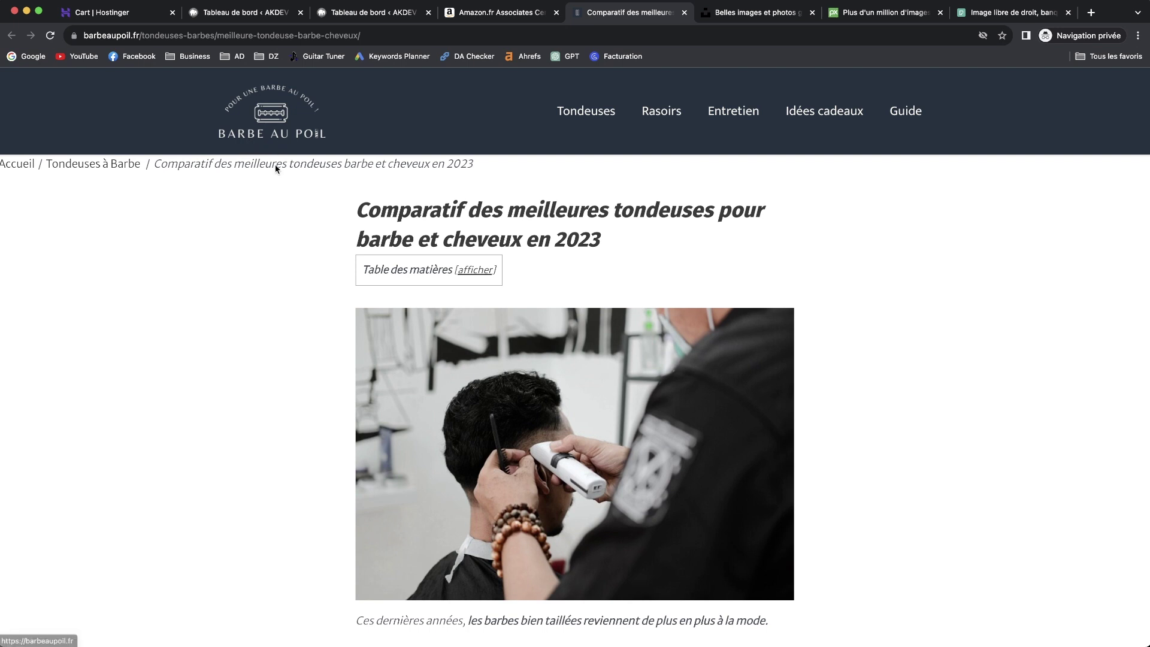
# Step: Examine the comparison article's introduction and the offer card of its first-ranked trimmer, the VG RAID +
pyautogui.scroll(-2, 397, 373)
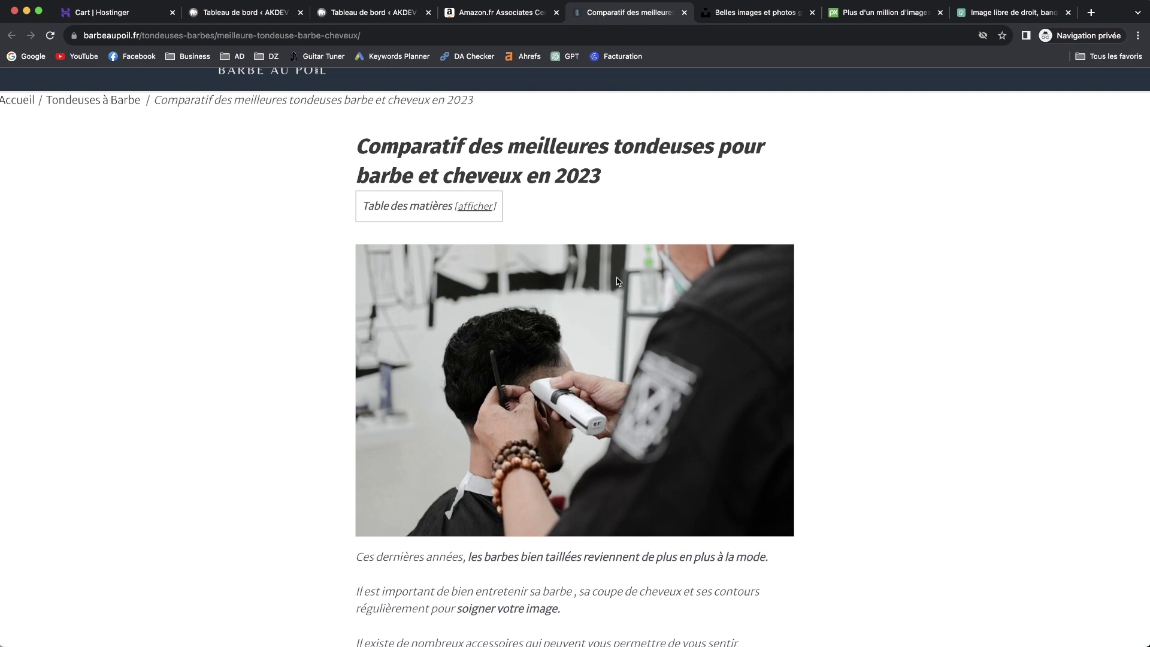
pyautogui.scroll(-8, 484, 308)
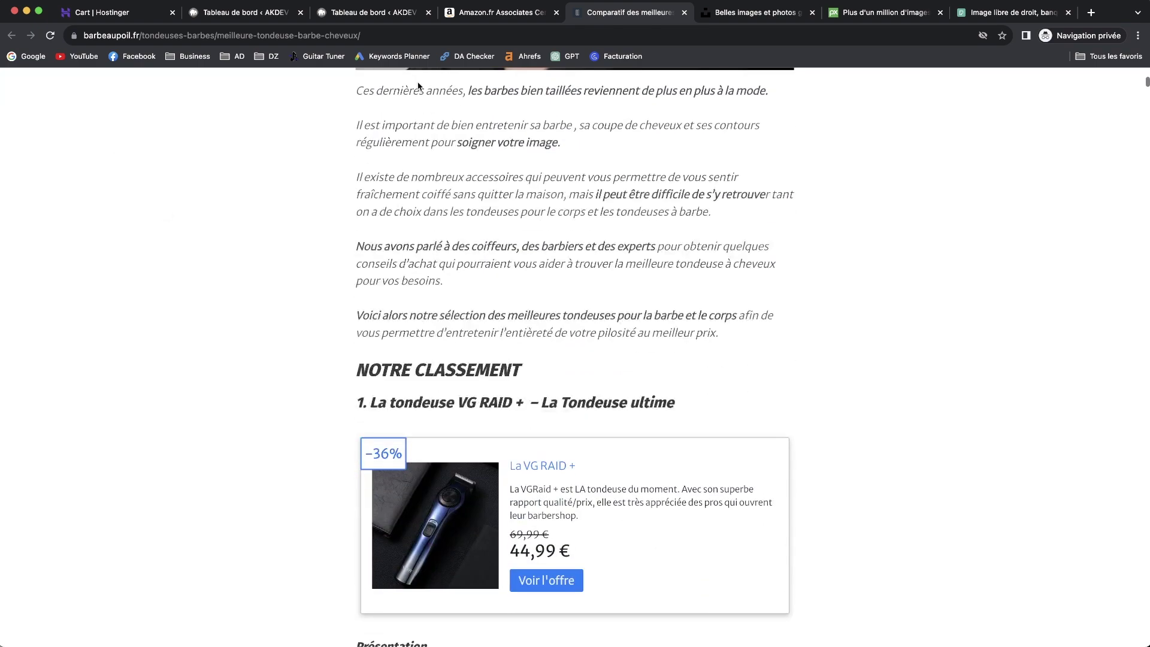
pyautogui.scroll(-7, 393, 519)
pyautogui.scroll(5, 393, 509)
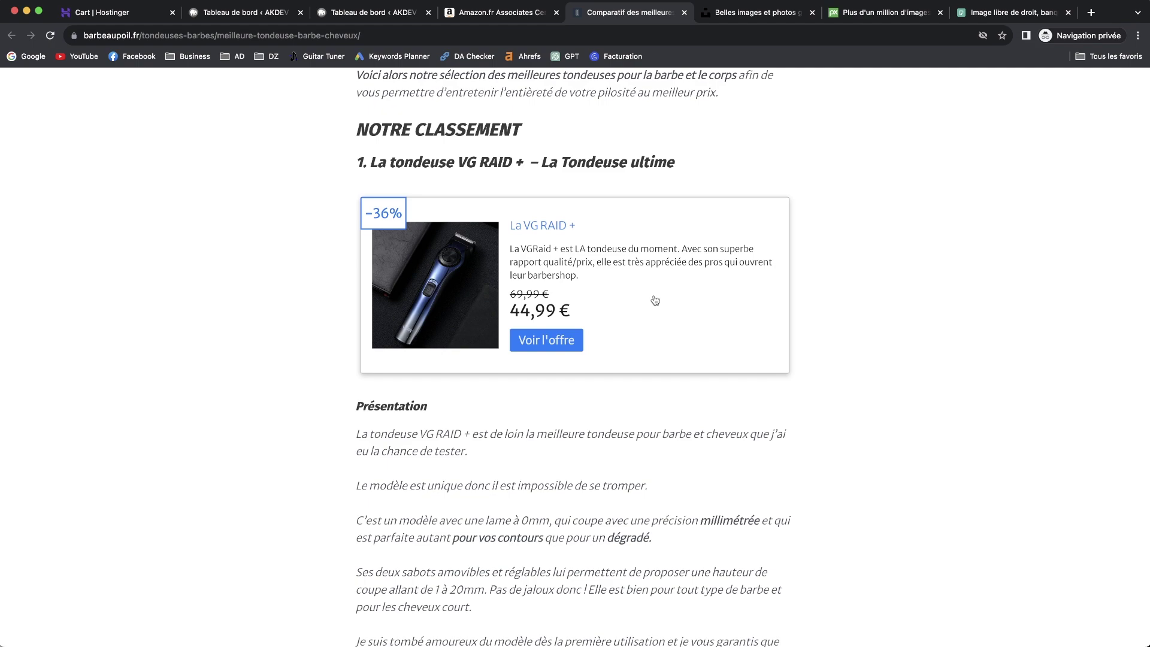
# Step: Examine the article's VG RAID + and Braun MGK5280 sections, including their features, pros and cons and offer cards, and return to the article's start
pyautogui.scroll(-13, 649, 318)
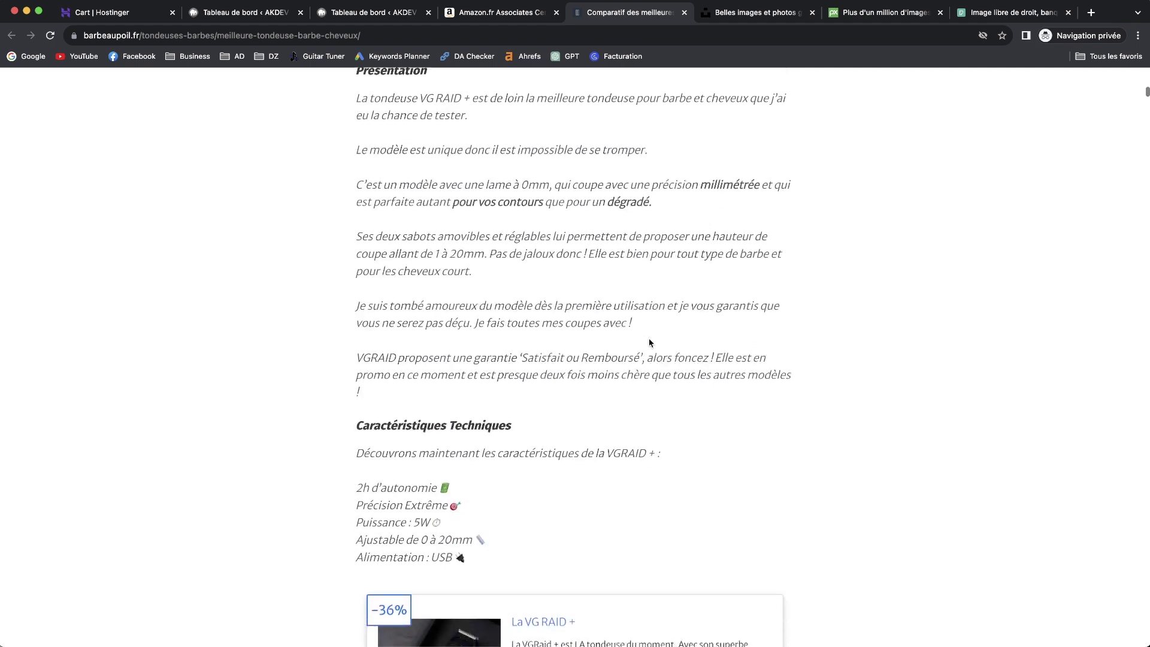
pyautogui.scroll(-20, 342, 358)
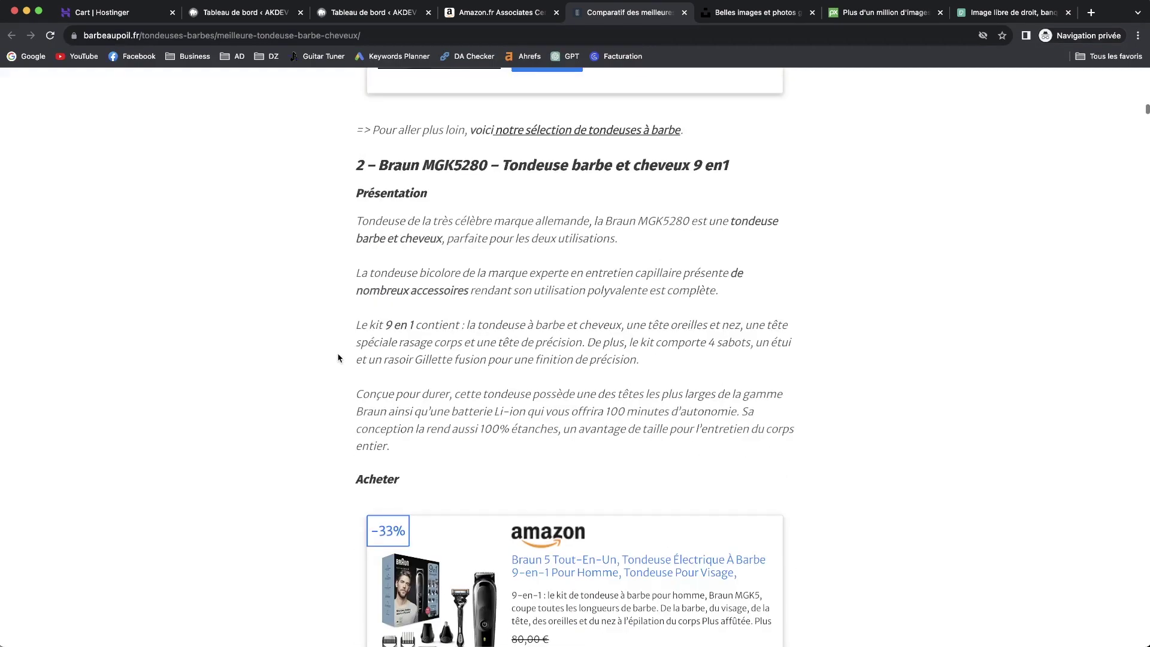
pyautogui.scroll(10, 340, 358)
pyautogui.scroll(-2, 341, 357)
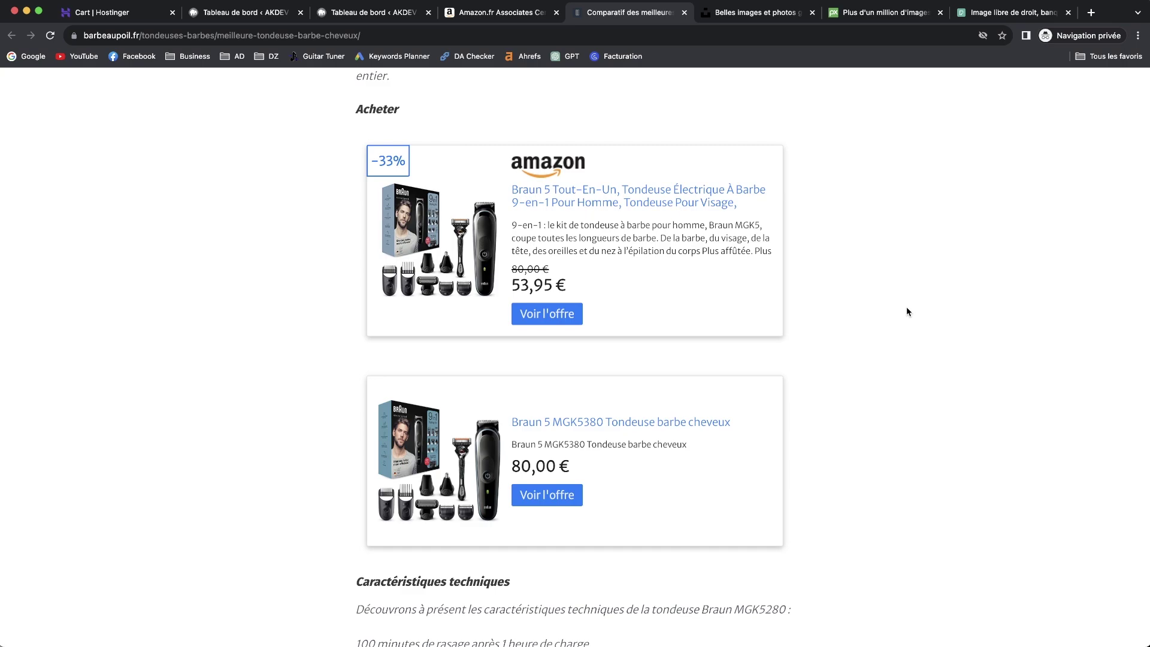
pyautogui.scroll(-20, 904, 306)
pyautogui.scroll(15, 612, 406)
pyautogui.scroll(10, 611, 410)
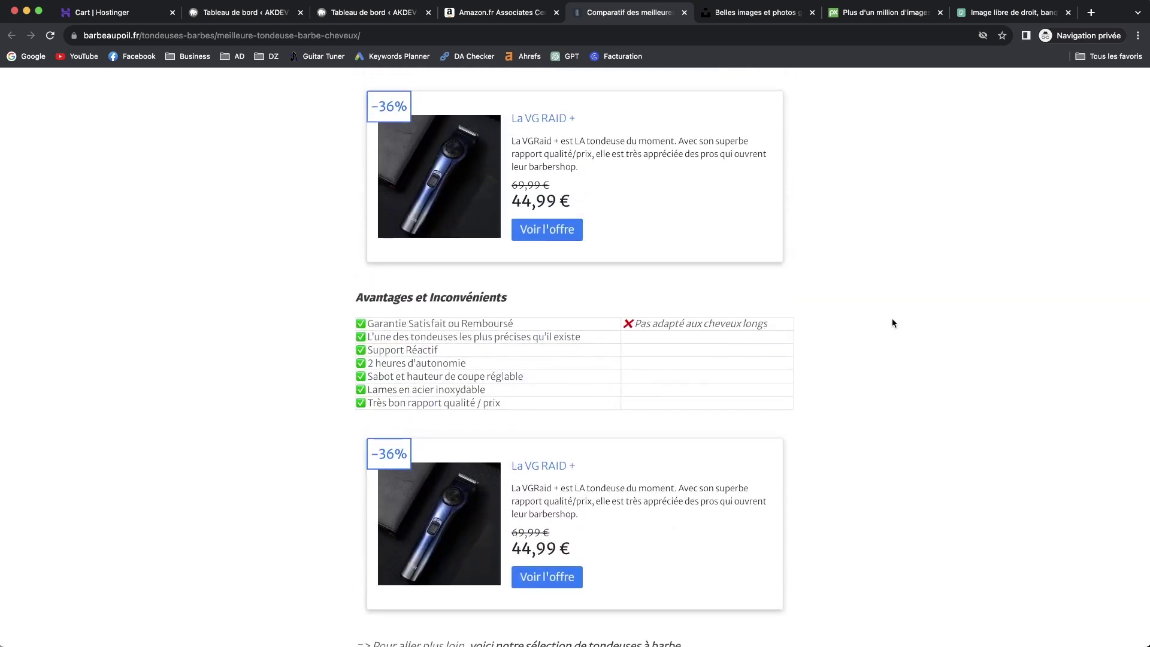
pyautogui.scroll(15, 892, 323)
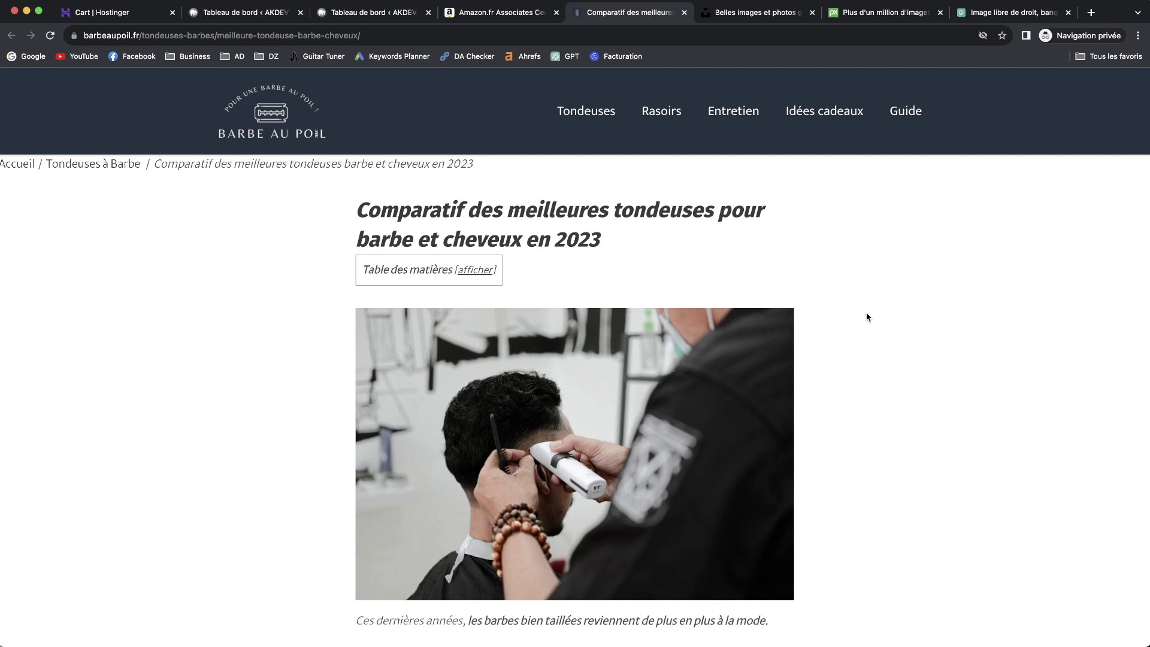
# Step: Switch to the Unsplash site and search its photos for "beard"
pyautogui.click(747, 18)
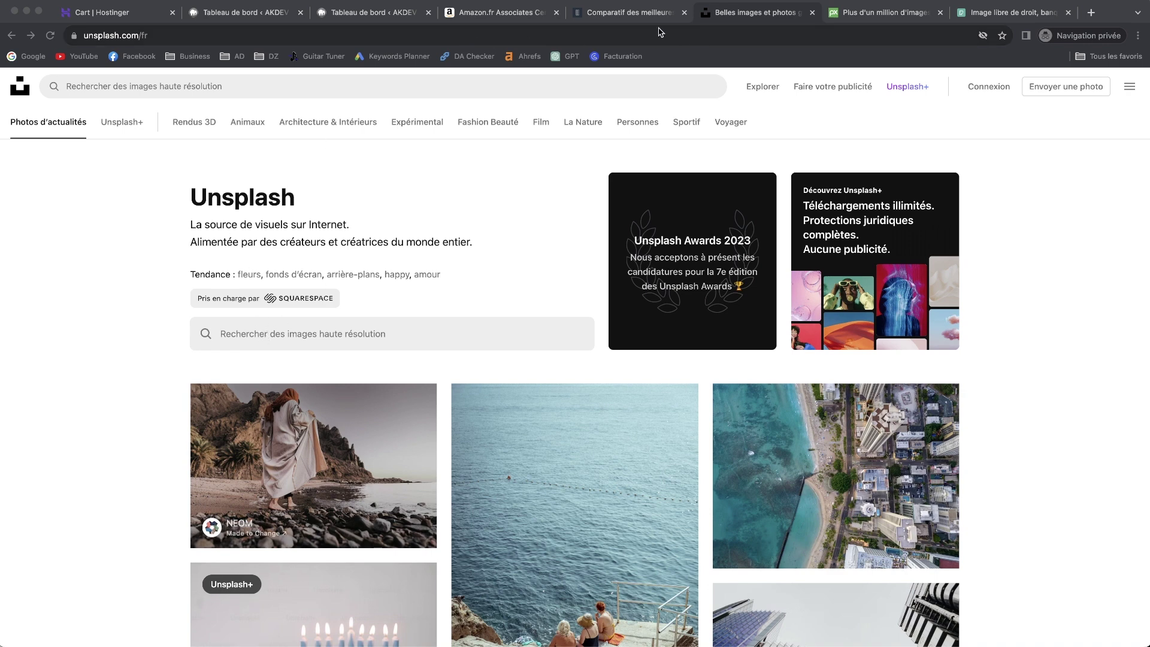
pyautogui.click(639, 12)
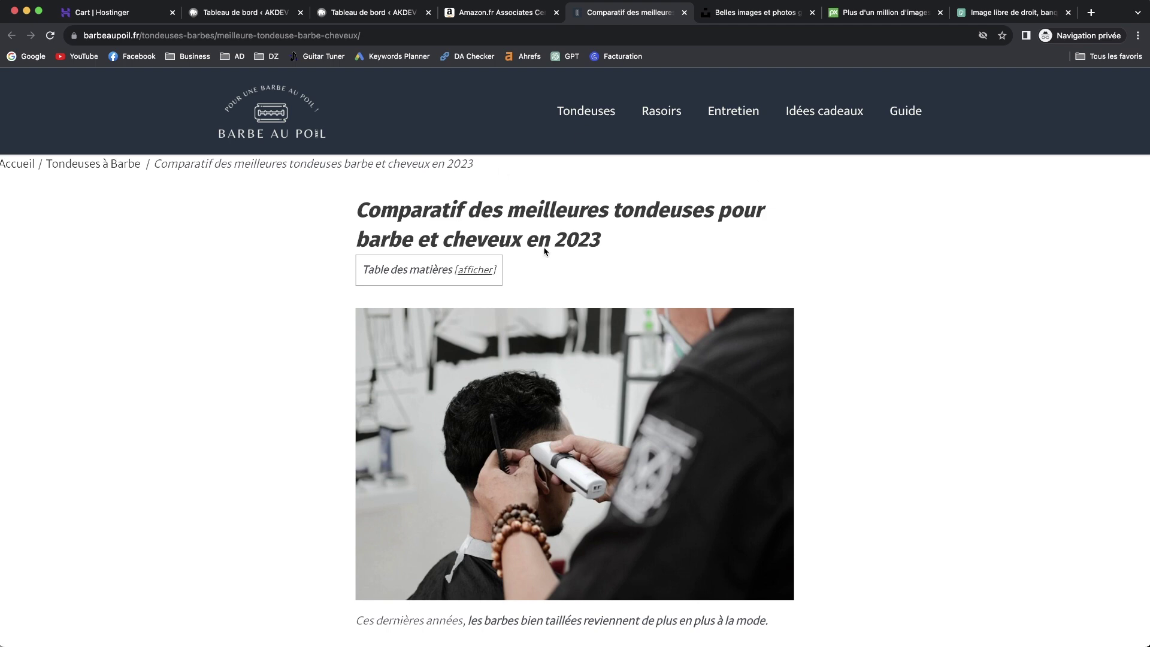
pyautogui.hotkey('ctrl', 'Tab')
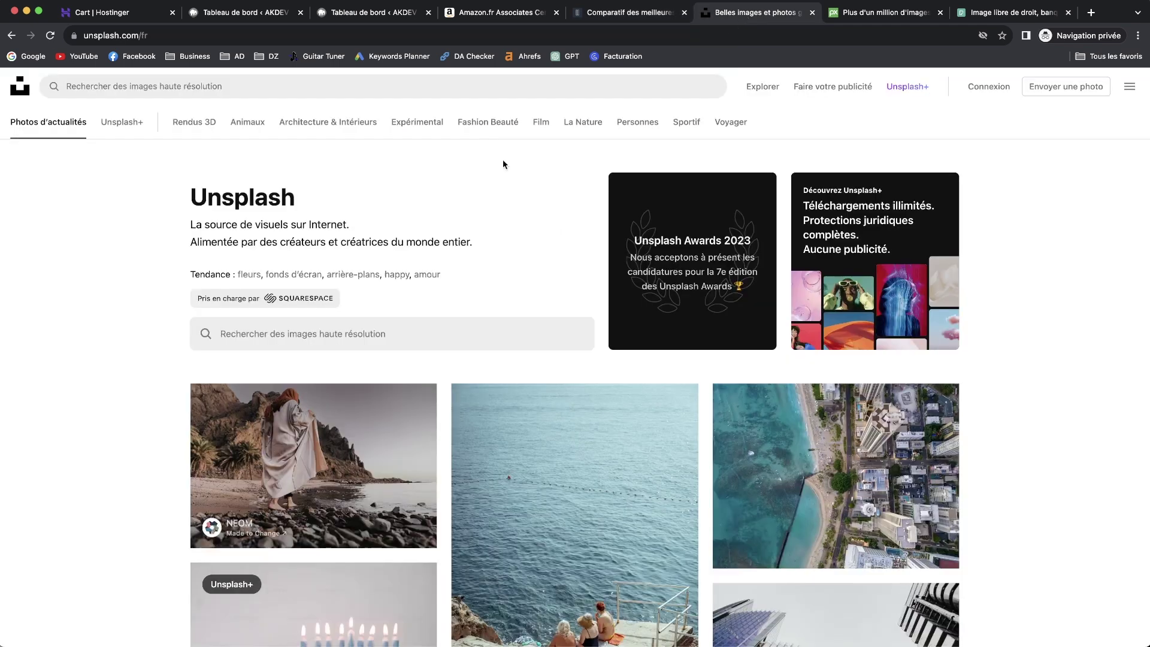
pyautogui.click(476, 92)
pyautogui.write('beard')
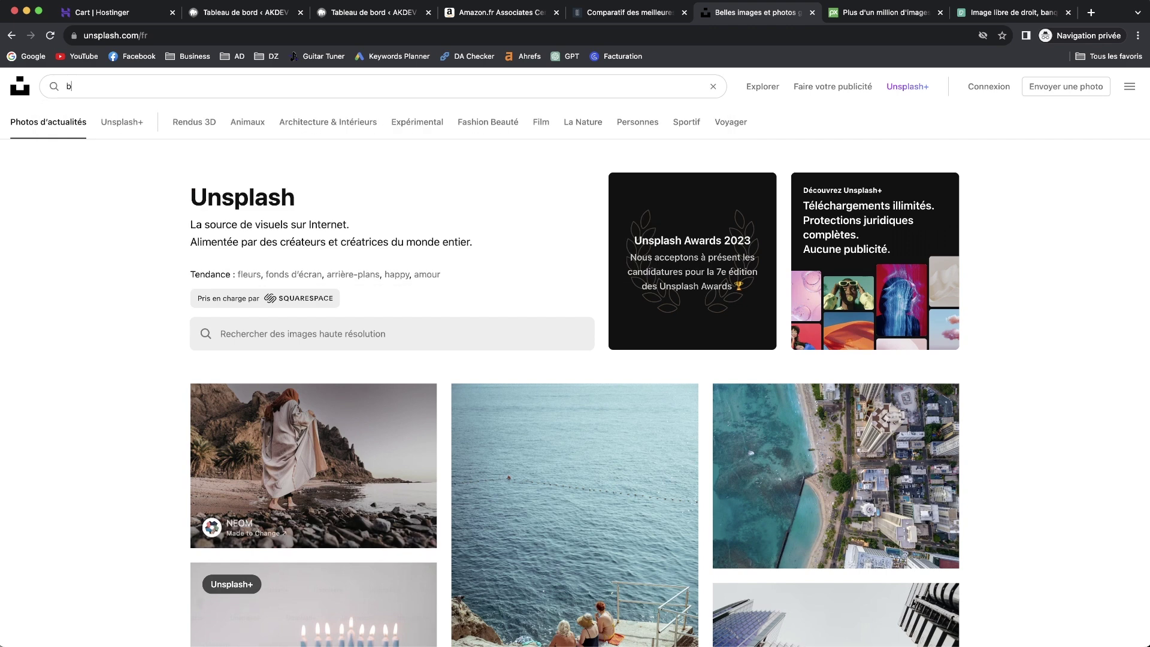
pyautogui.press('Return')
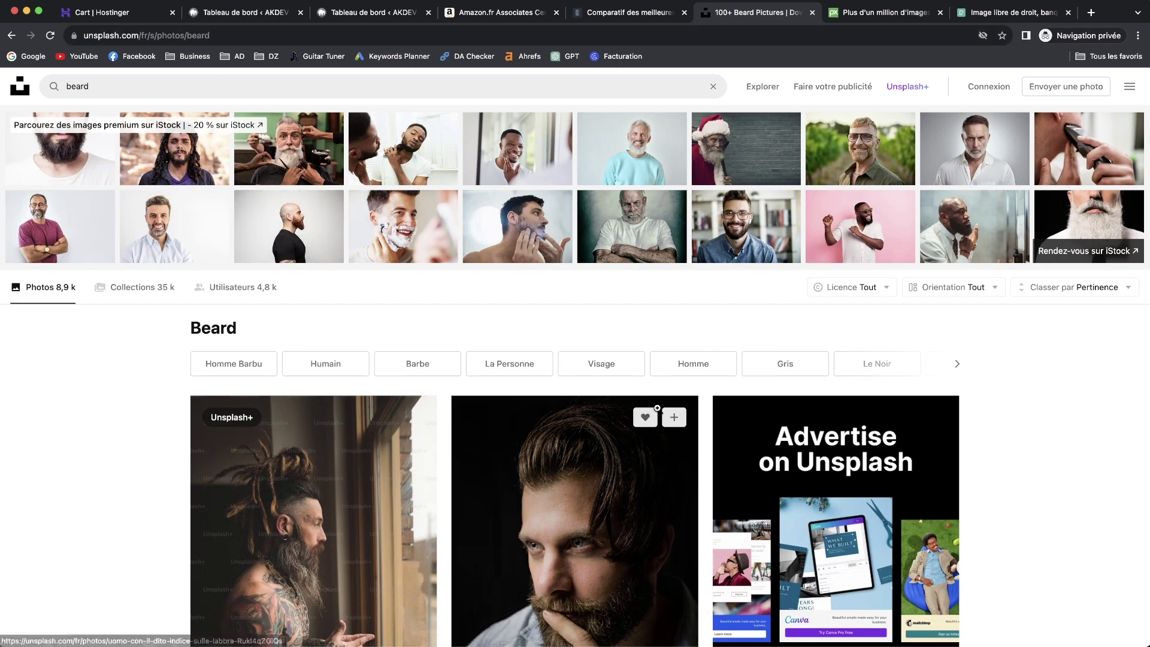
# Step: Browse the Unsplash beard photos down to the sponsored iStock images at the end of the results
pyautogui.scroll(-10, 575, 467)
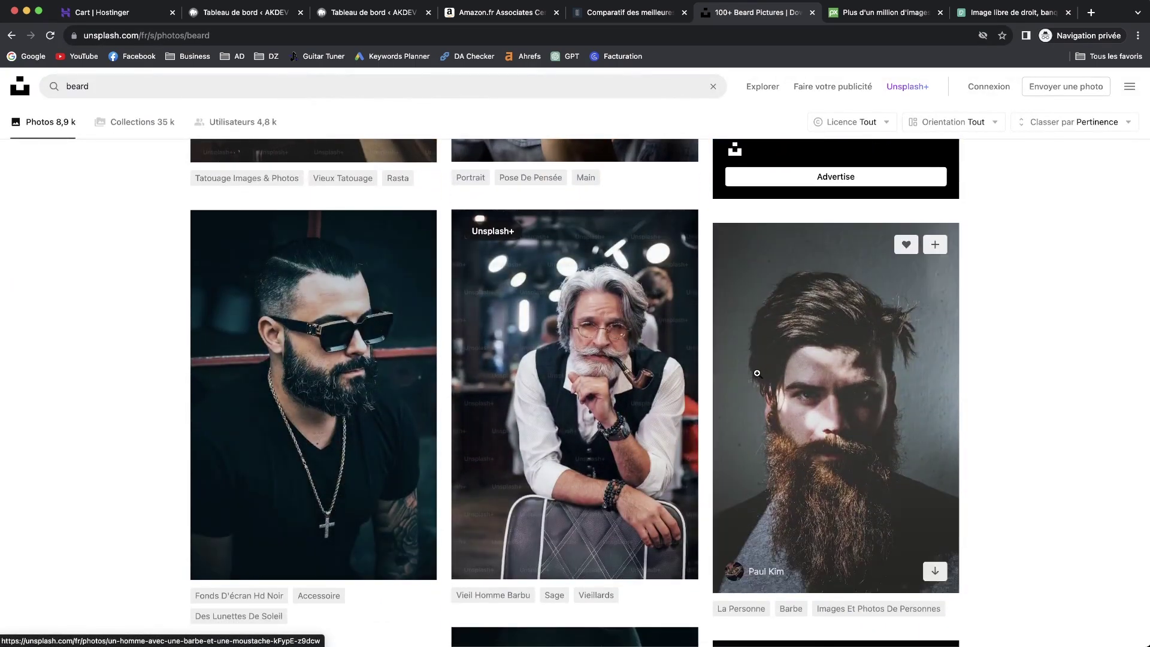
pyautogui.scroll(-10, 470, 290)
pyautogui.scroll(2, 470, 290)
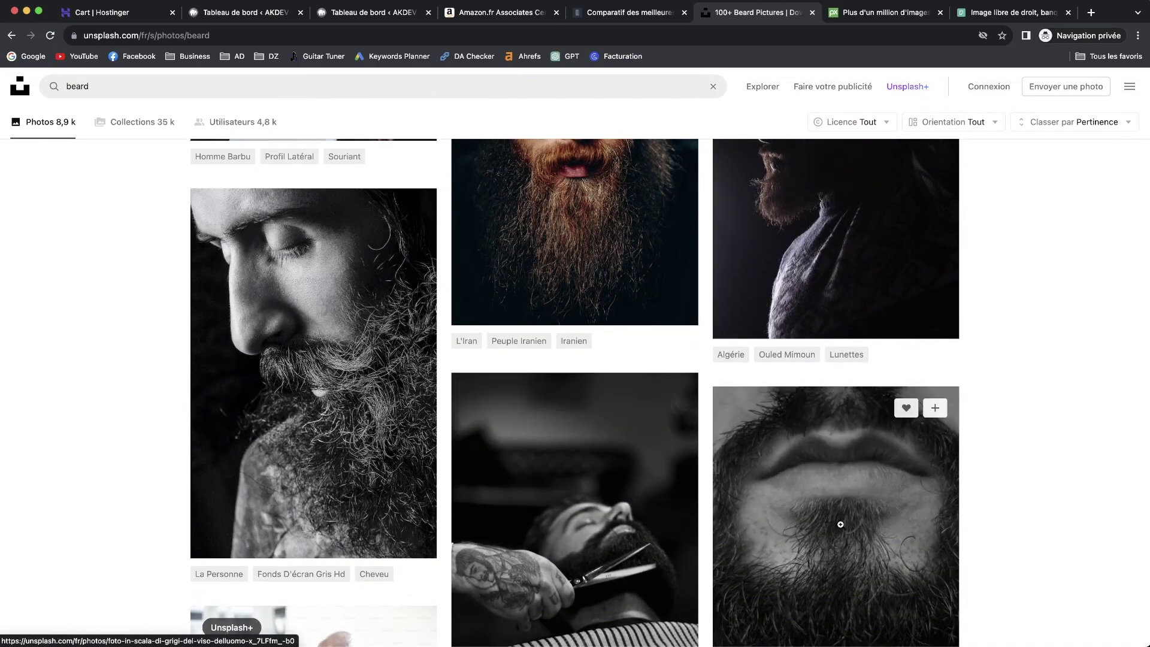
pyautogui.scroll(-12, 839, 523)
pyautogui.scroll(-7, 578, 426)
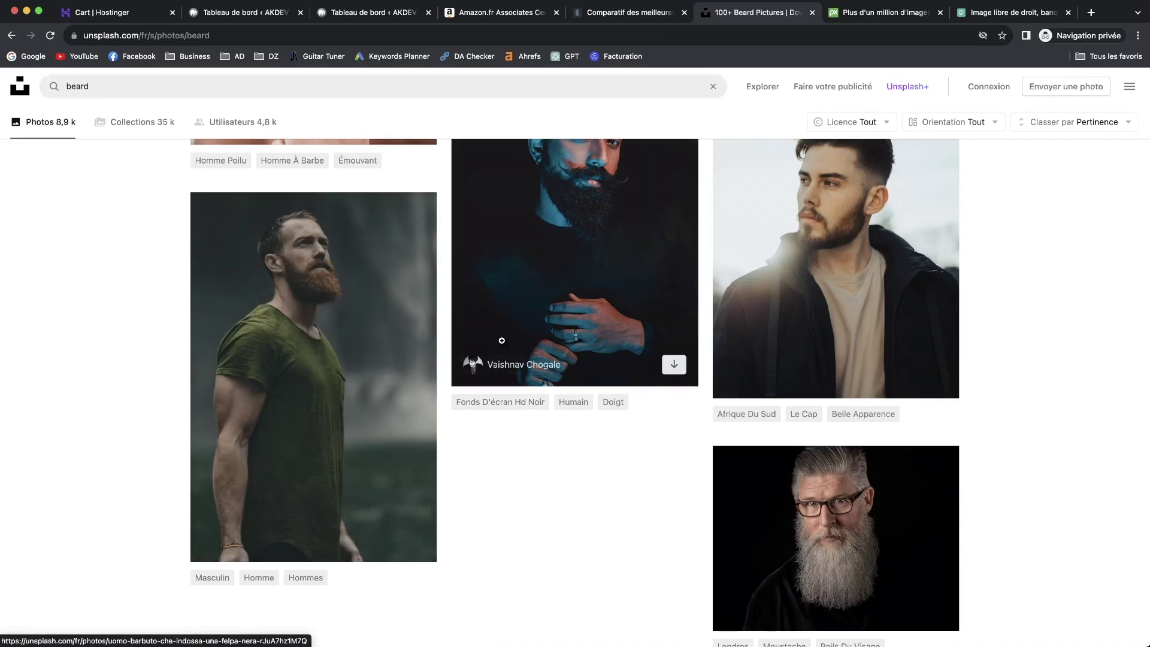
pyautogui.scroll(-10, 505, 341)
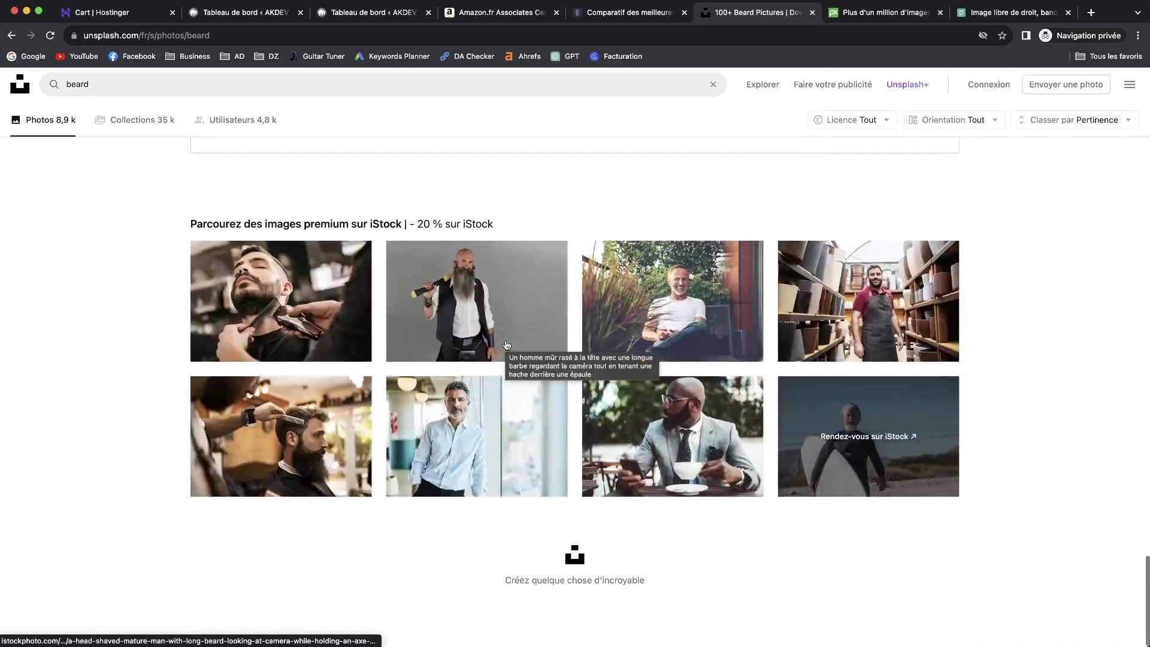
pyautogui.scroll(8, 527, 178)
# Step: Switch to the Pixabay site and search all its images for "beard"
pyautogui.click(871, 12)
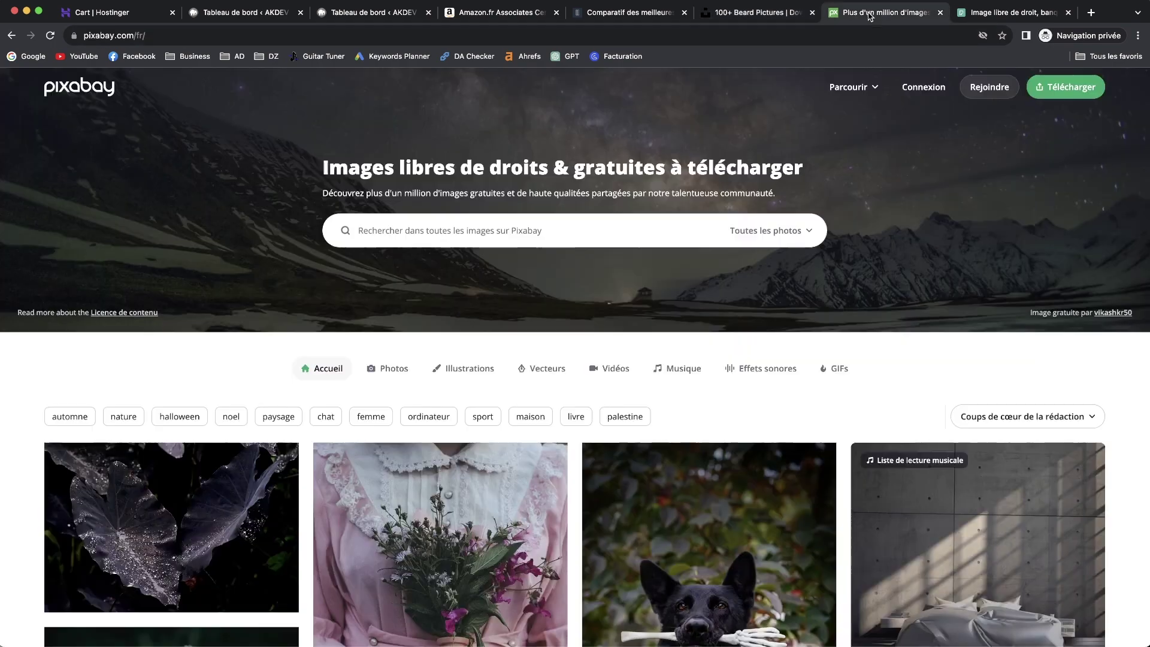
pyautogui.click(383, 230)
pyautogui.write('beard')
pyautogui.press('Return')
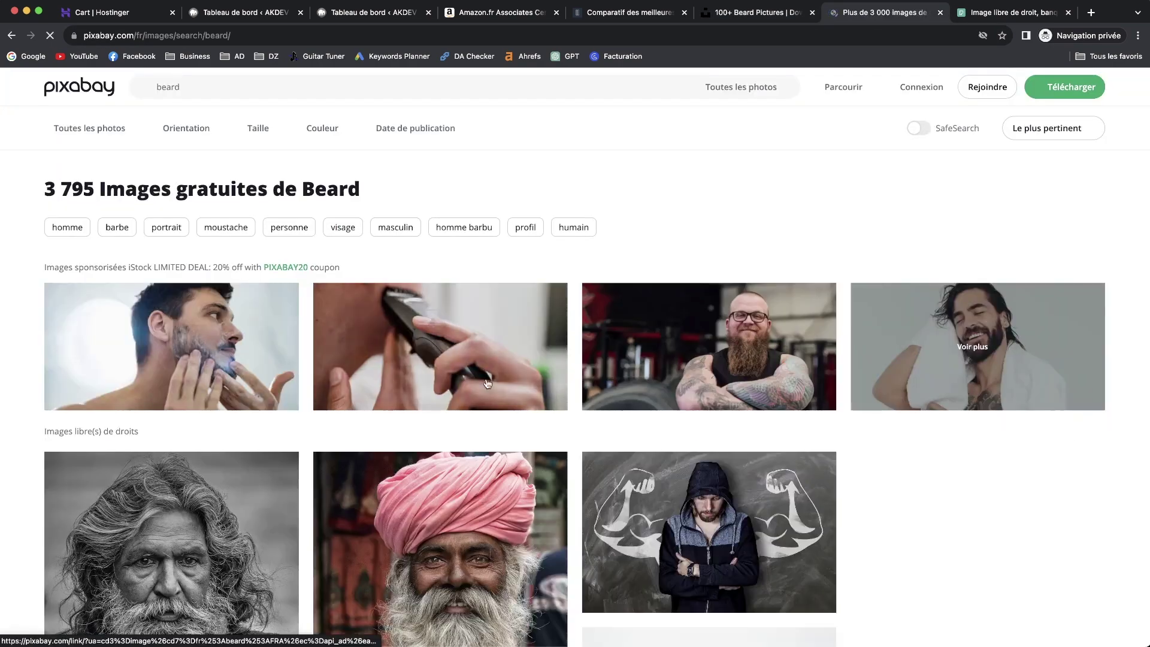
# Step: Browse Pixabay's free beard images and return to the start of the results
pyautogui.scroll(-6, 488, 384)
pyautogui.scroll(-7, 488, 383)
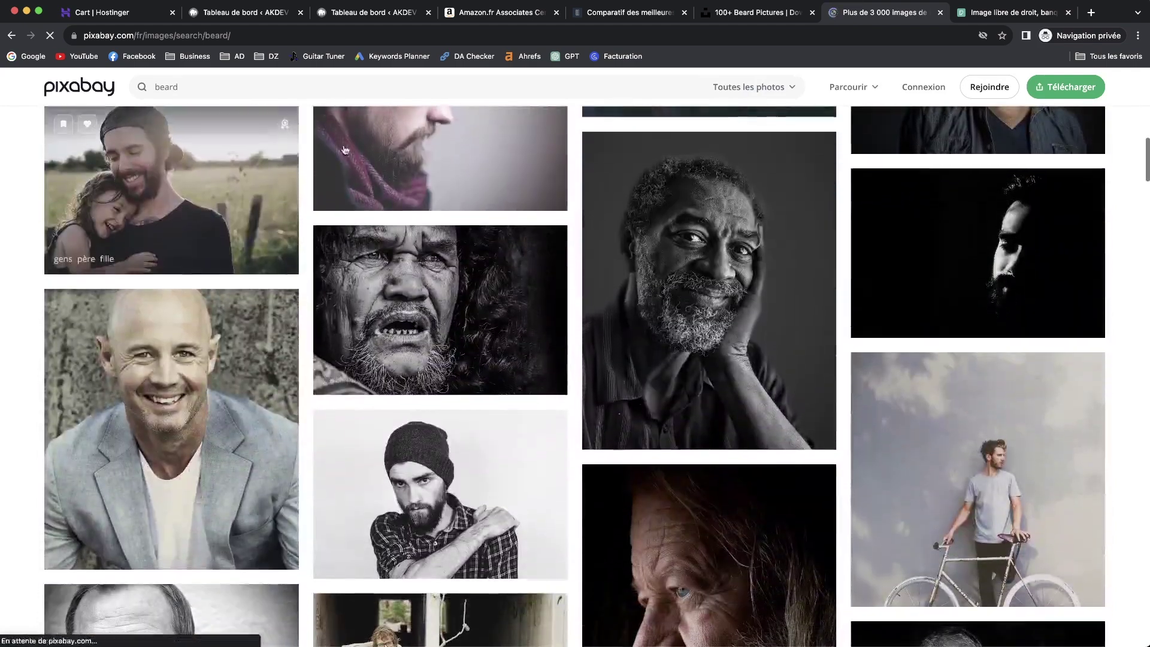
pyautogui.scroll(-6, 467, 477)
pyautogui.scroll(-2, 479, 482)
pyautogui.scroll(-2, 511, 486)
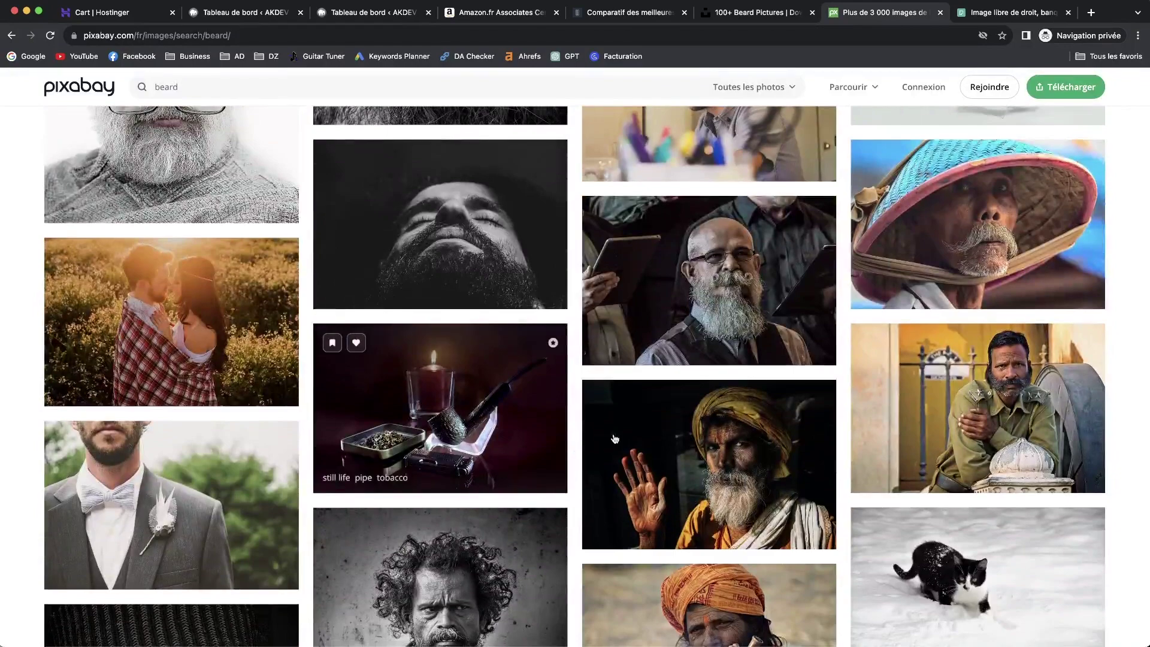
pyautogui.scroll(-3, 566, 419)
pyautogui.scroll(-8, 779, 467)
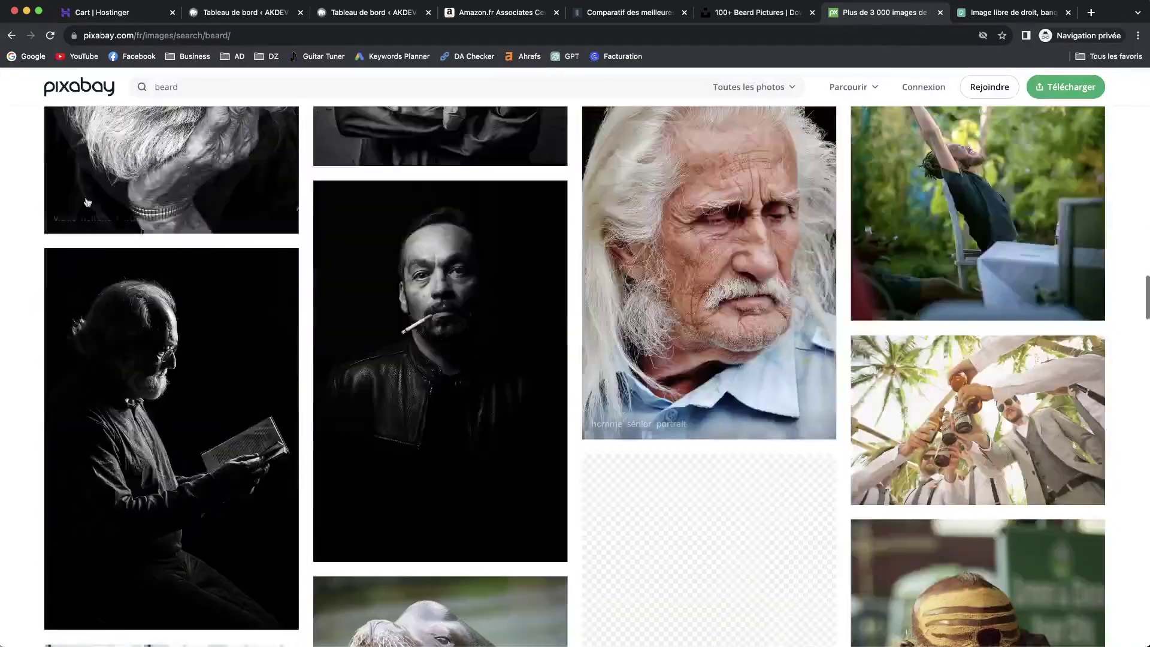
pyautogui.scroll(-12, 842, 437)
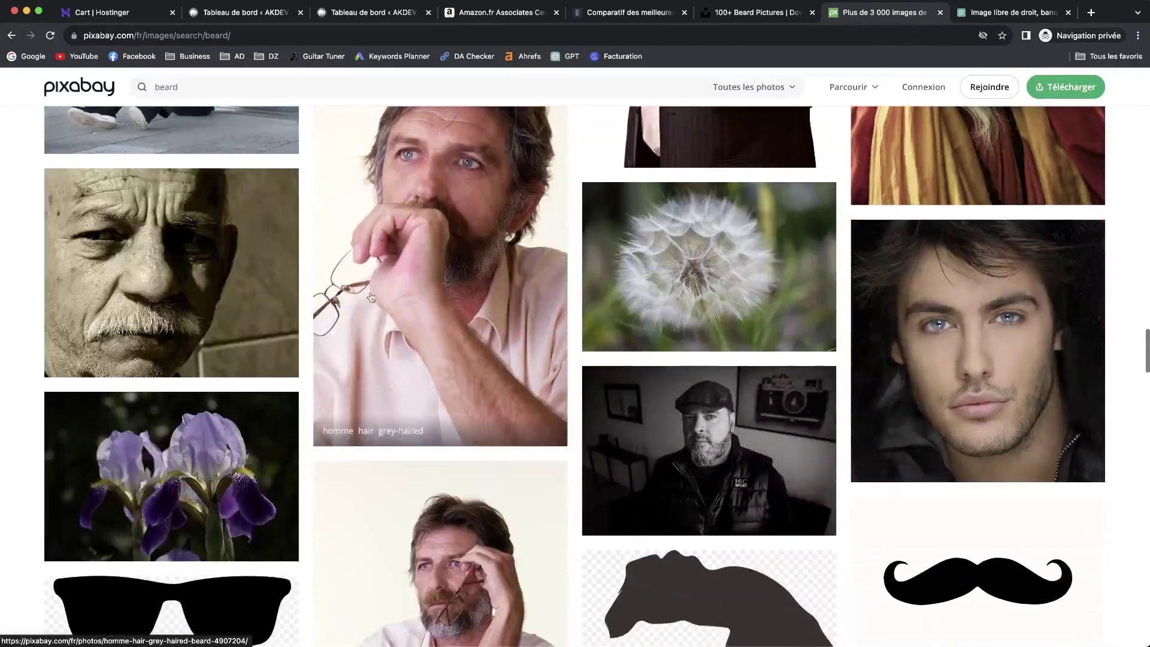
pyautogui.scroll(20, 500, 221)
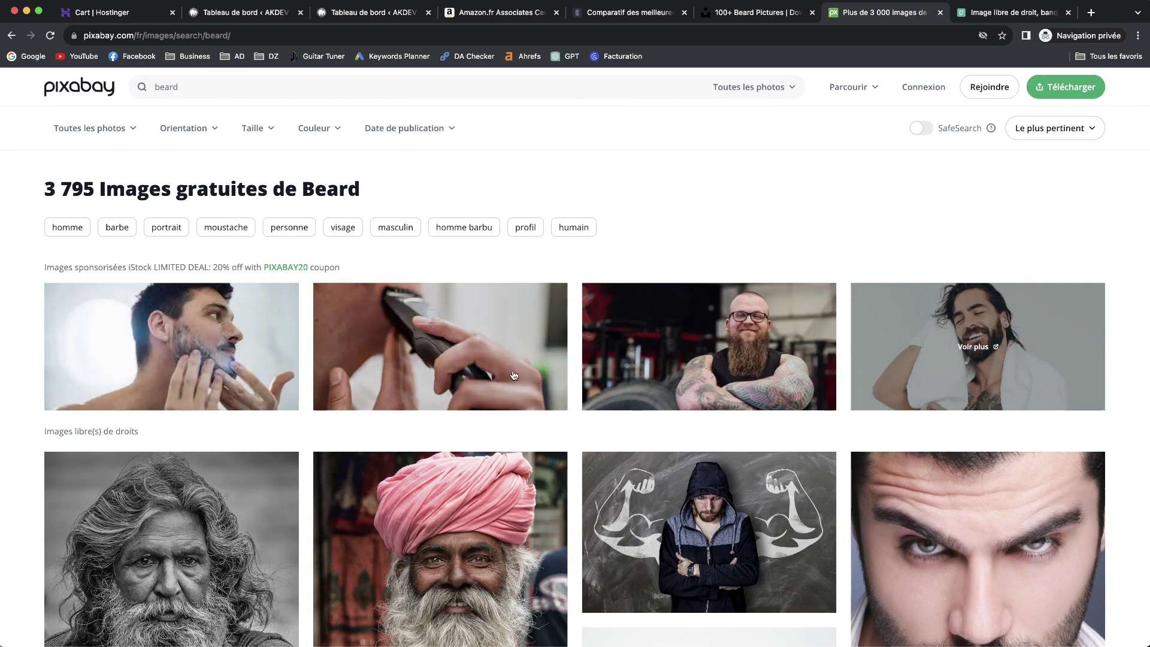
# Step: Switch to the Pexels site, search its photos for "beard" and browse the results
pyautogui.click(973, 15)
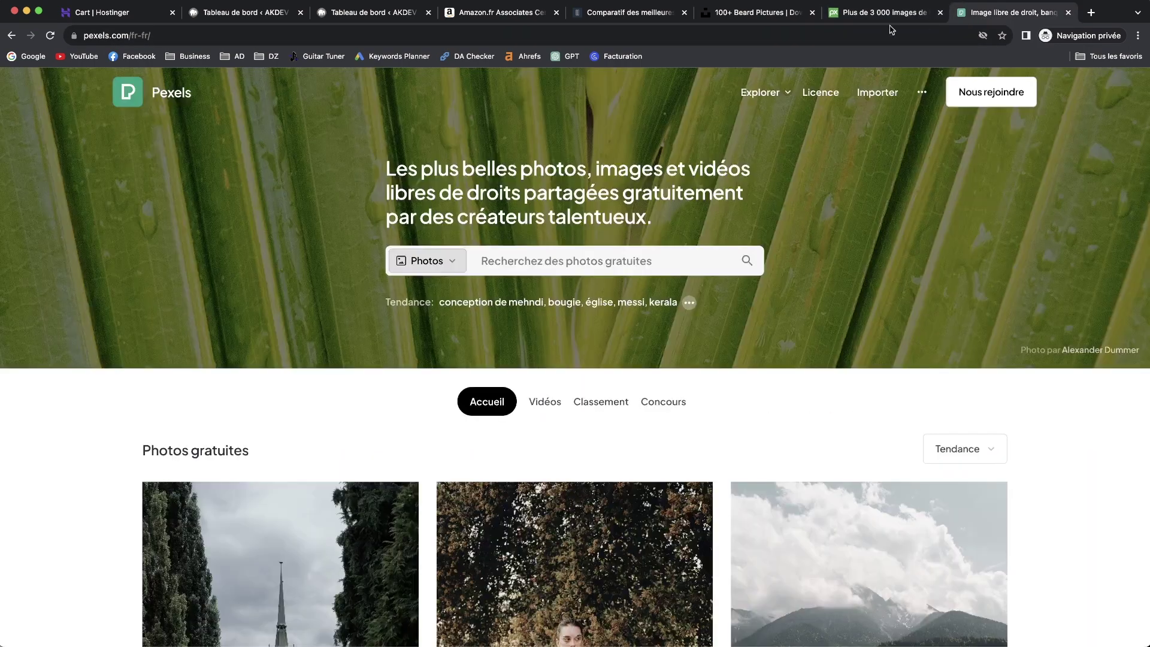
pyautogui.click(517, 265)
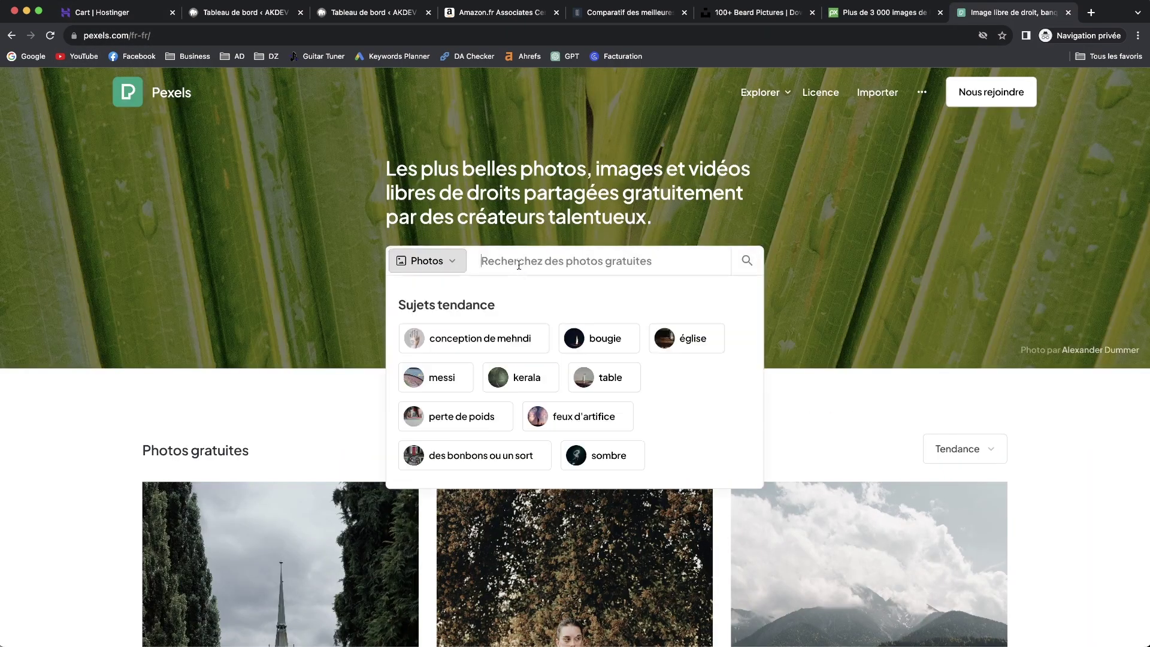
pyautogui.write('beard')
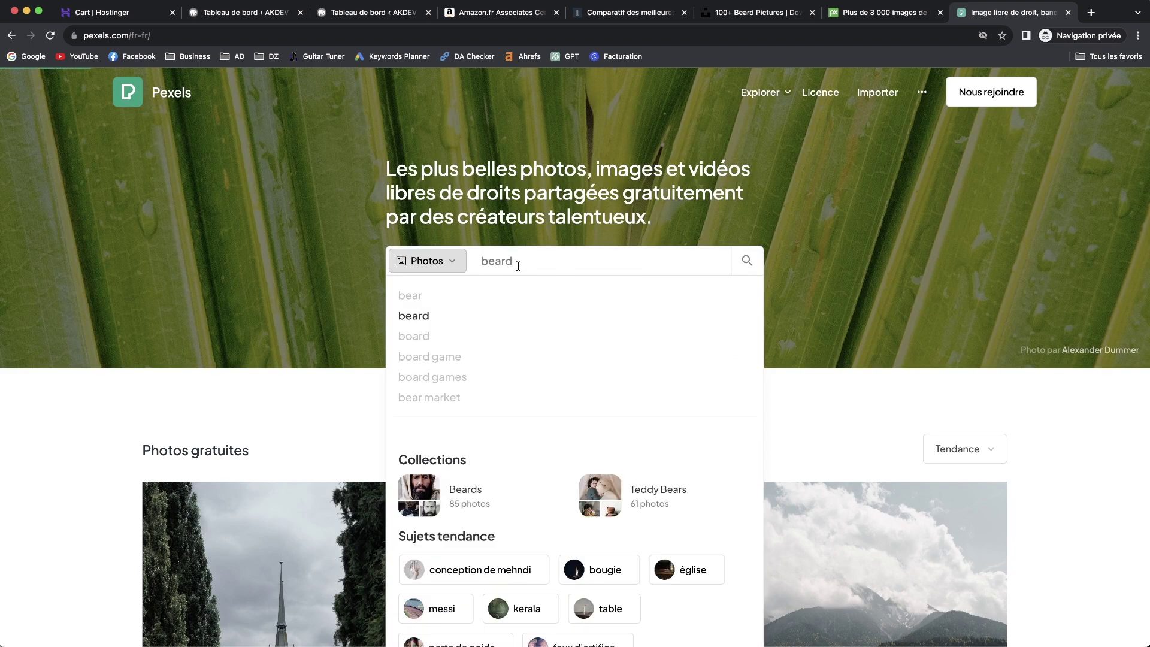
pyautogui.press('Return')
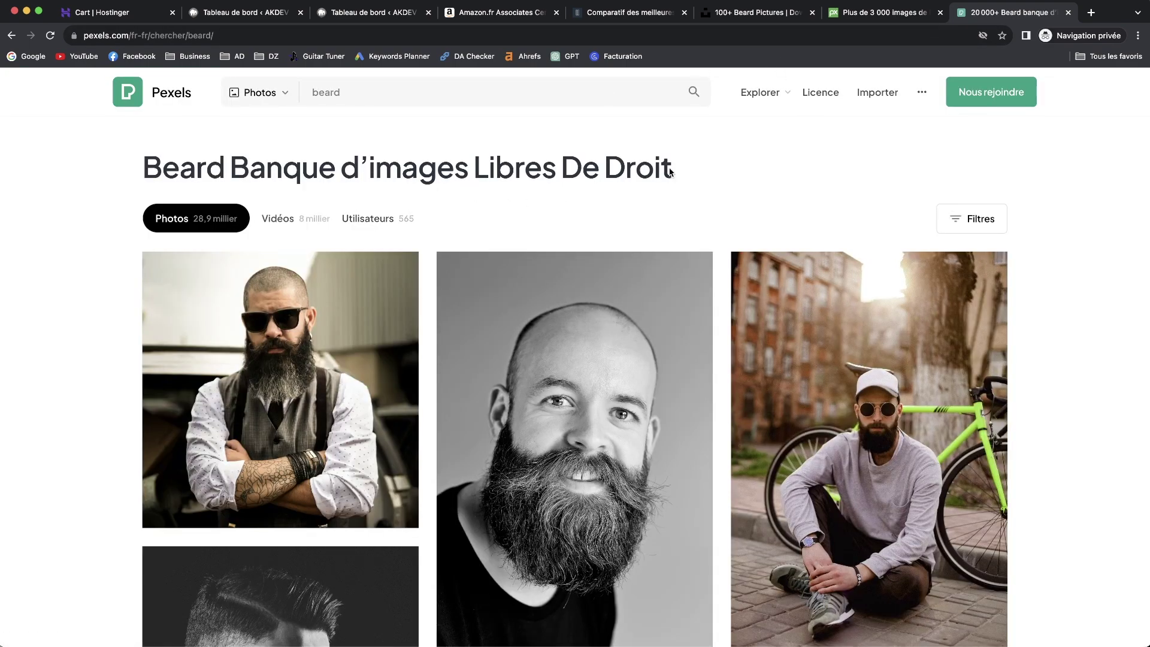
pyautogui.scroll(-7, 686, 218)
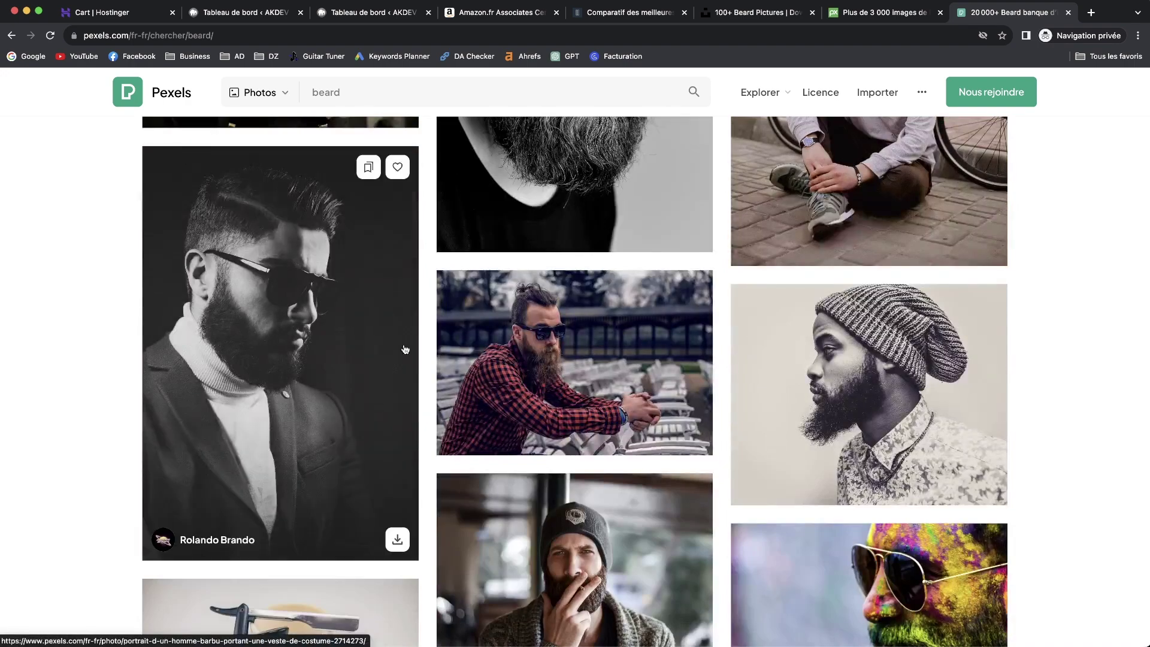
pyautogui.scroll(-6, 863, 393)
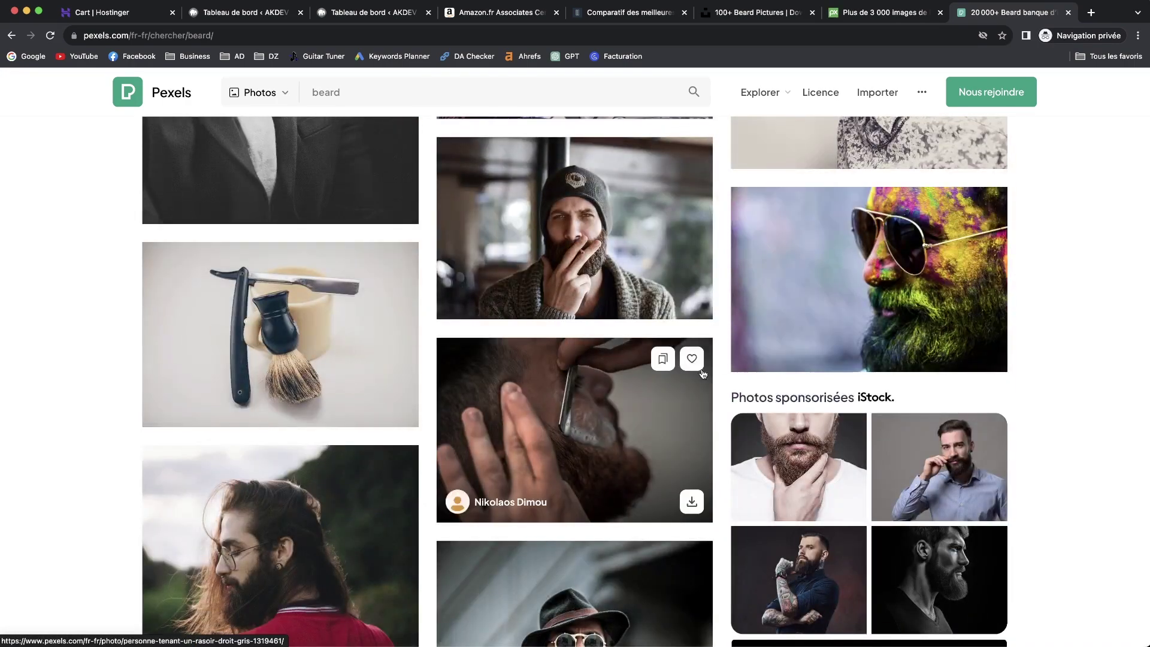
pyautogui.scroll(-4, 659, 360)
pyautogui.scroll(-10, 647, 312)
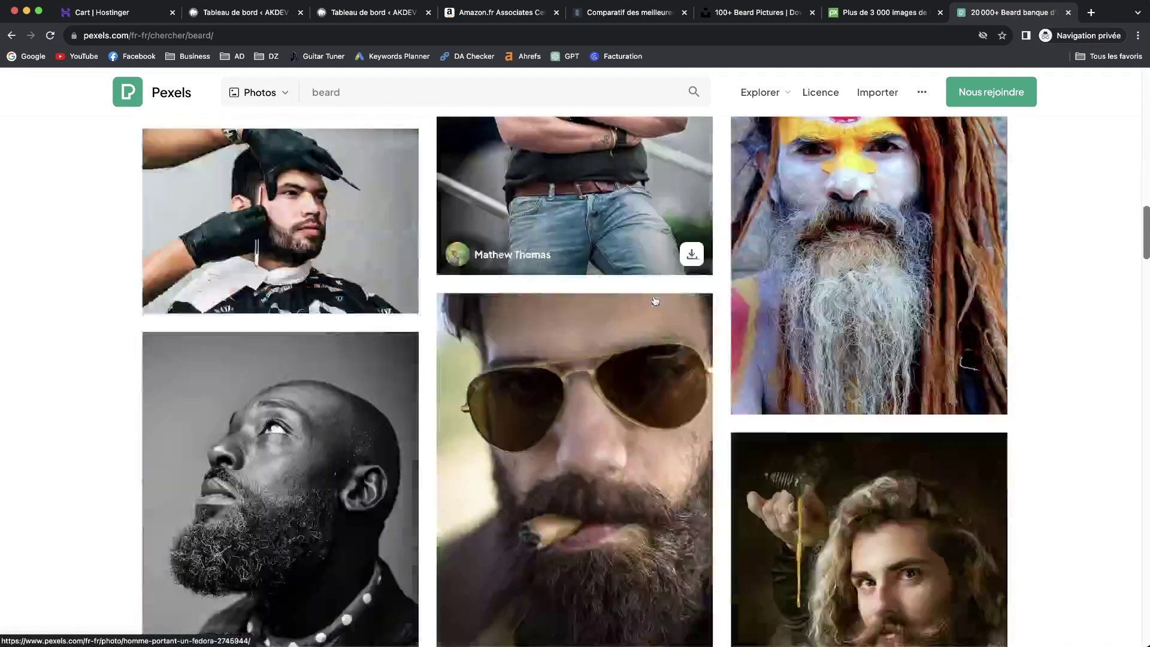
pyautogui.scroll(-1, 654, 299)
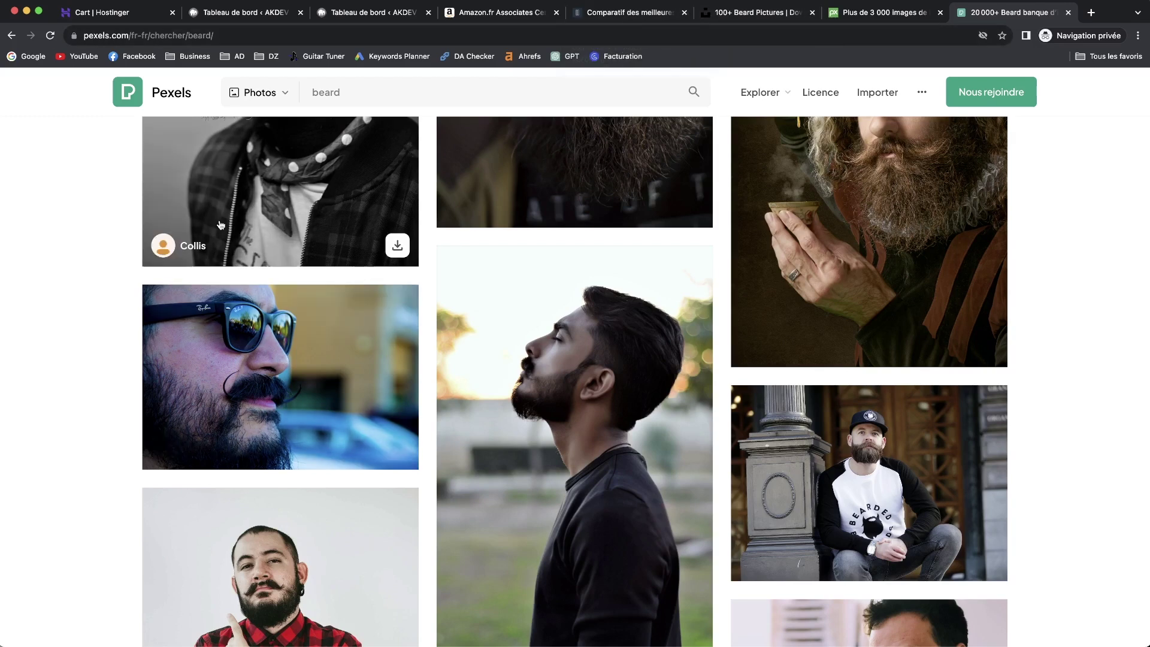
# Step: Return to the WordPress dashboard, open the public AKDEV Affiliation site in the second dashboard's place and review its home page
pyautogui.click(220, 17)
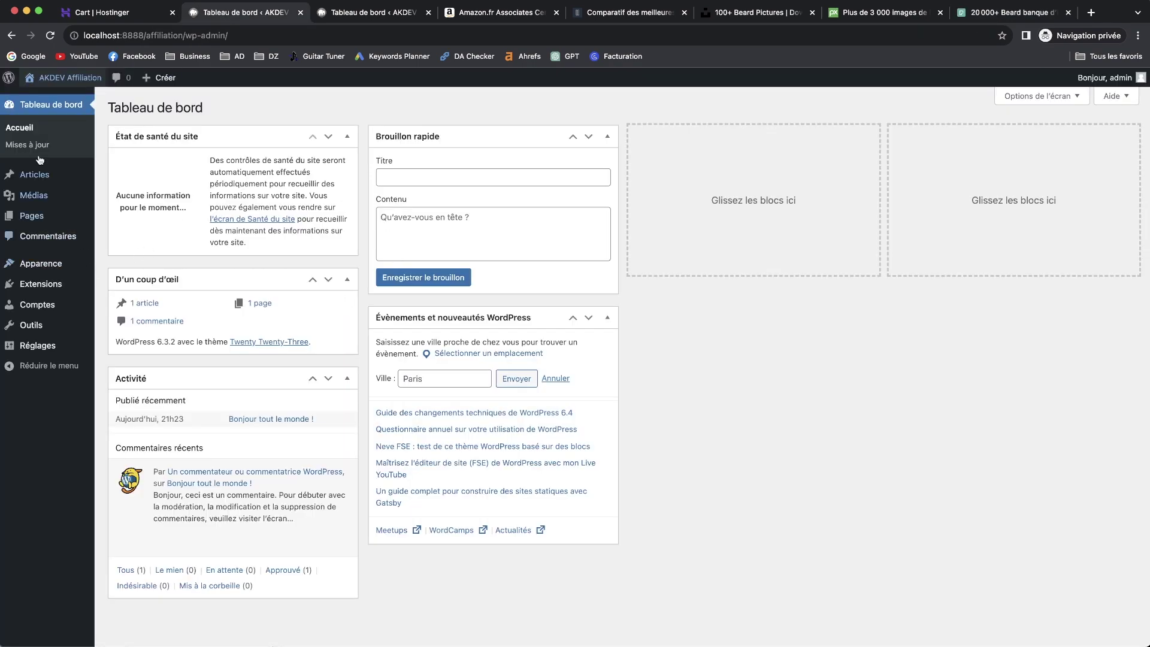
pyautogui.click(401, 17)
pyautogui.moveTo(60, 77)
pyautogui.click(60, 101)
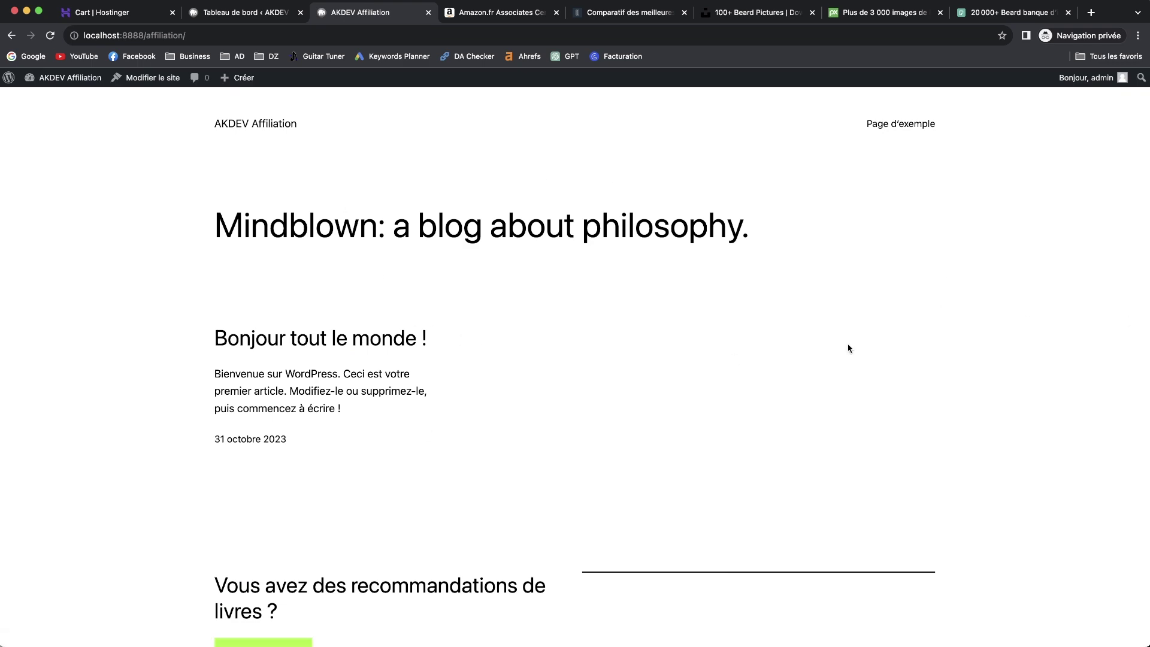
pyautogui.scroll(-3, 546, 351)
pyautogui.scroll(3, 547, 352)
# Step: Go back to the WordPress admin, open the page for adding new themes and display its feature filter options
pyautogui.click(222, 12)
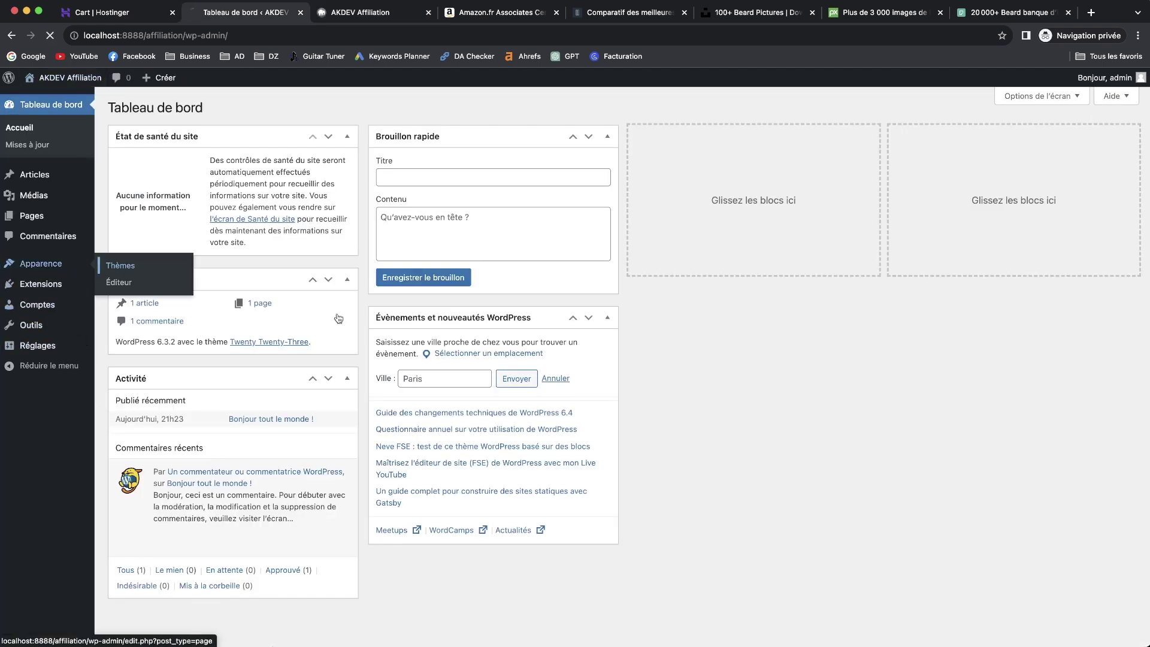
pyautogui.click(120, 265)
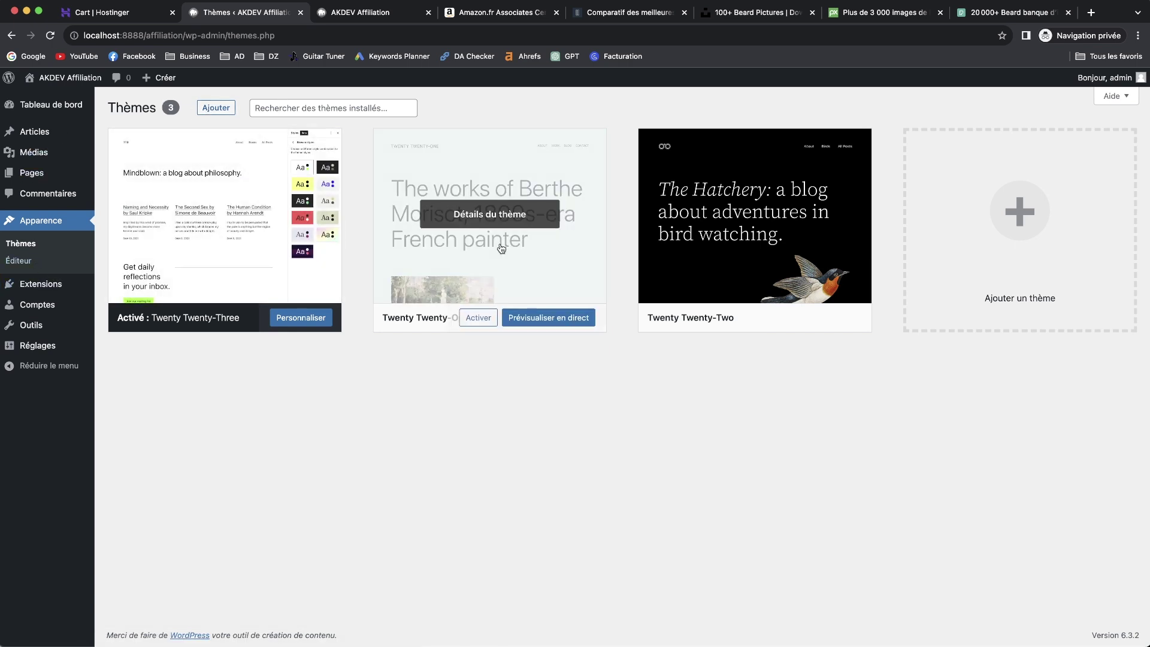
pyautogui.click(200, 108)
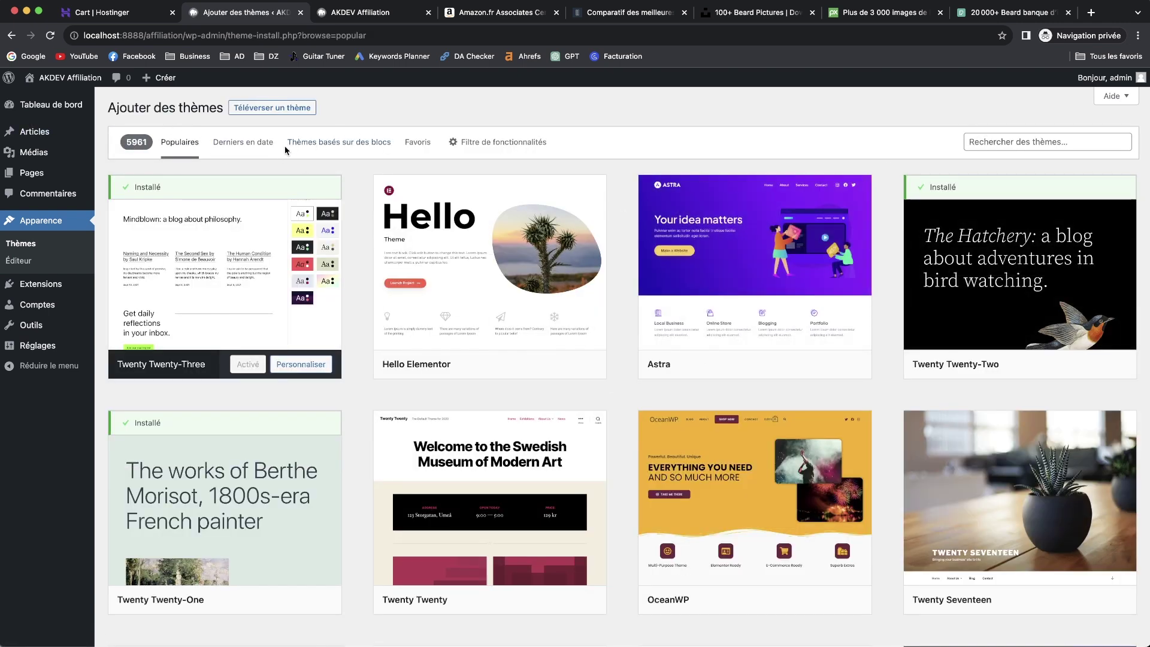
pyautogui.click(478, 146)
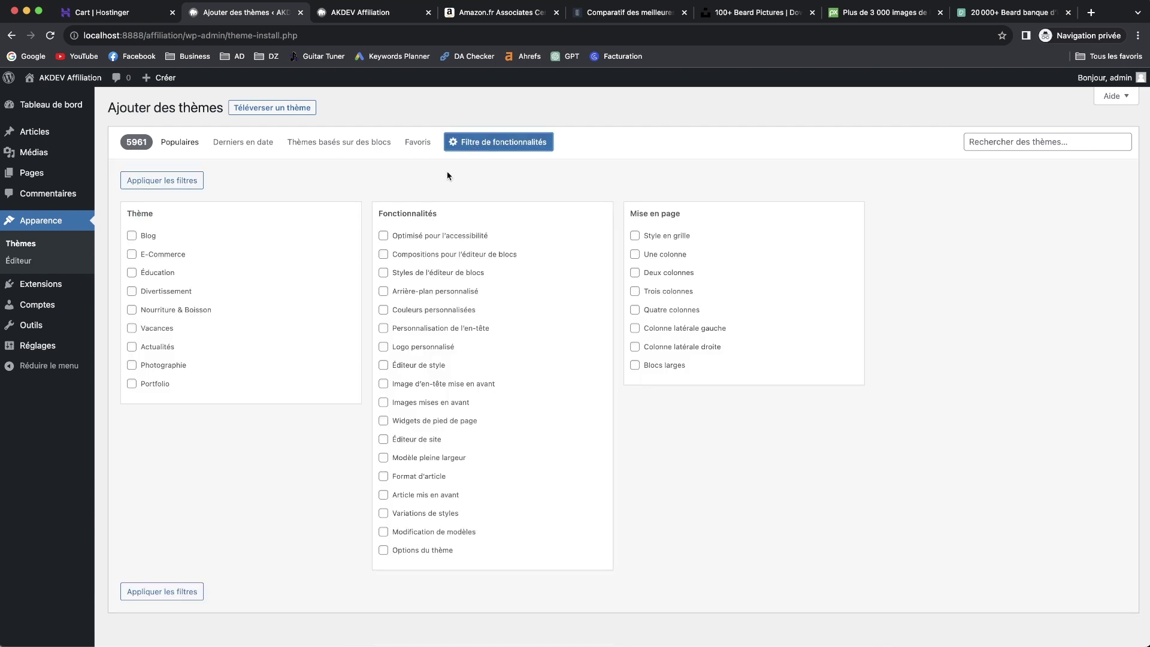
# Step: Filter the available themes by the Blog subject and browse the matching themes as far as Travel Diary
pyautogui.click(132, 236)
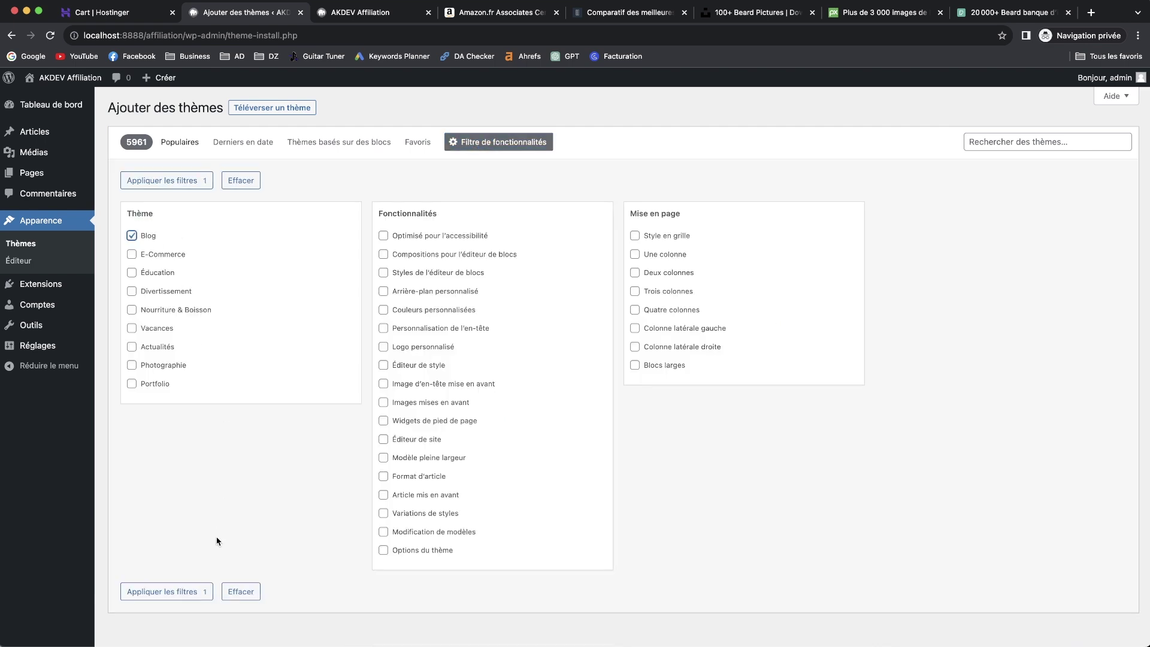
pyautogui.click(185, 595)
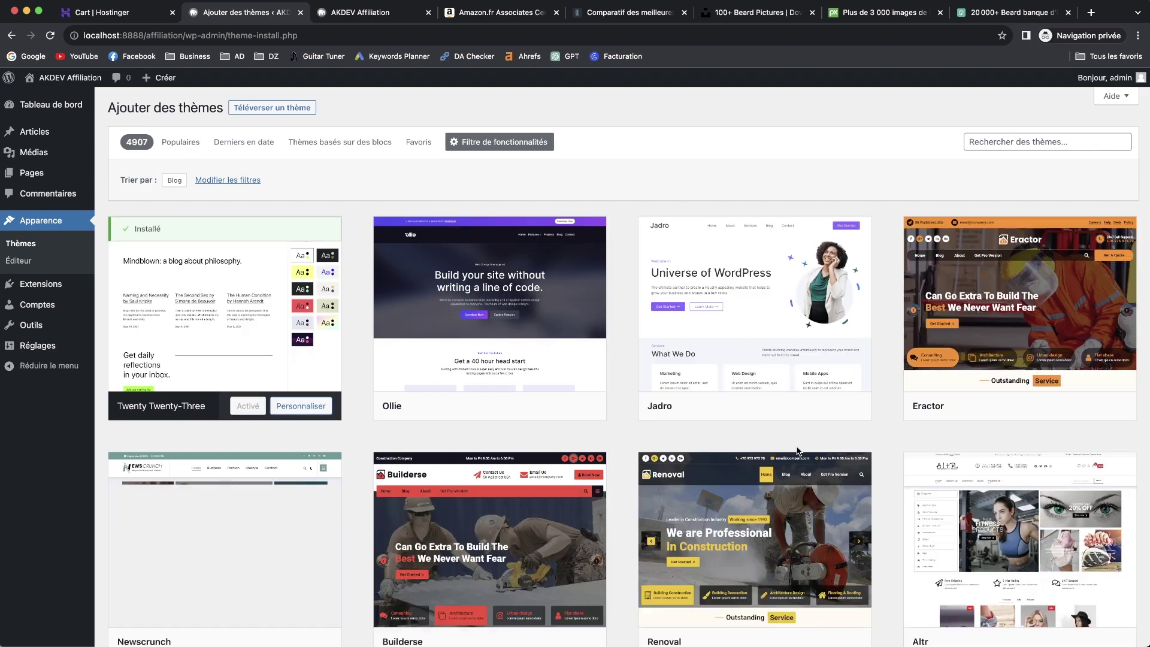
pyautogui.scroll(-6, 726, 326)
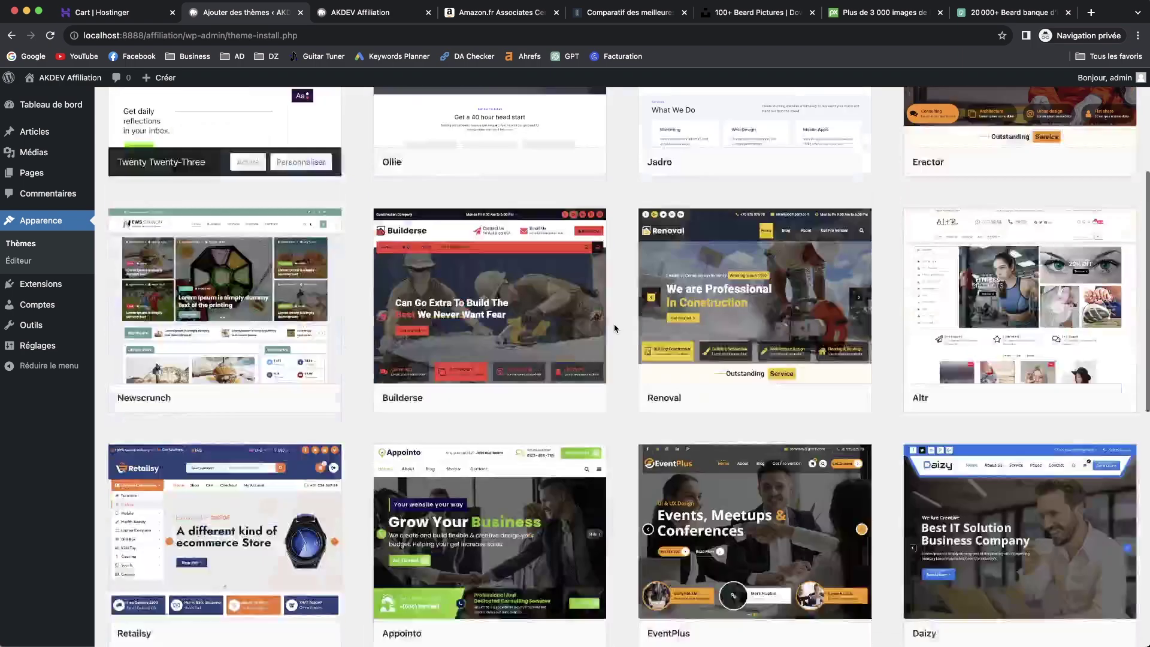
pyautogui.scroll(1, 611, 326)
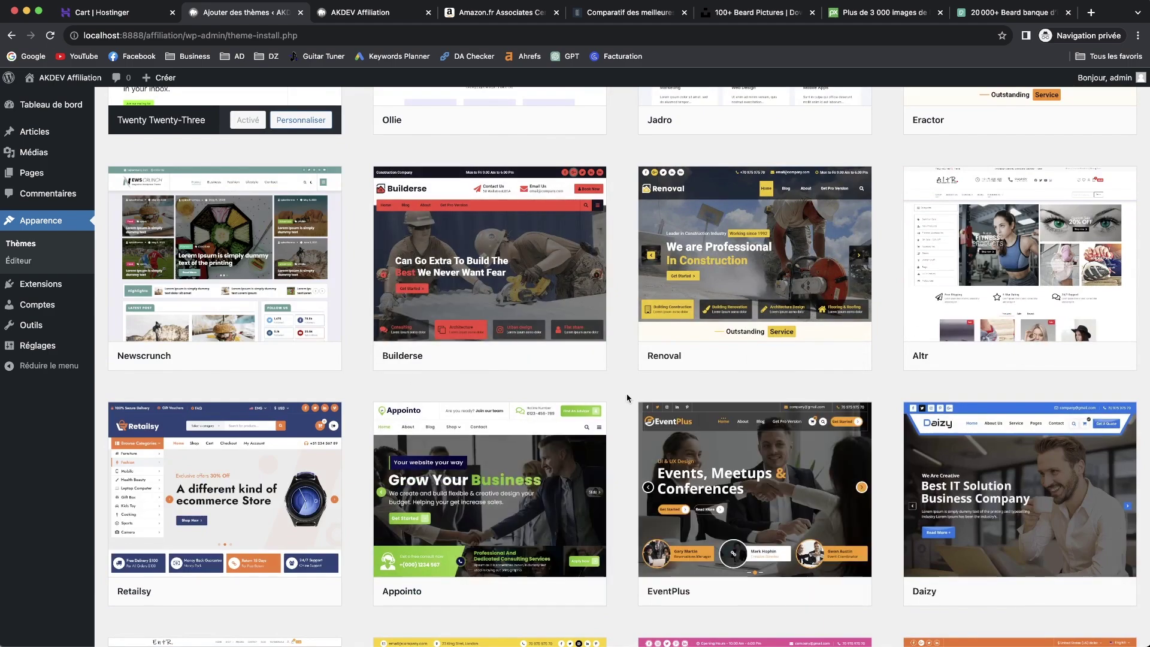
pyautogui.scroll(-5, 629, 396)
pyautogui.scroll(-6, 638, 396)
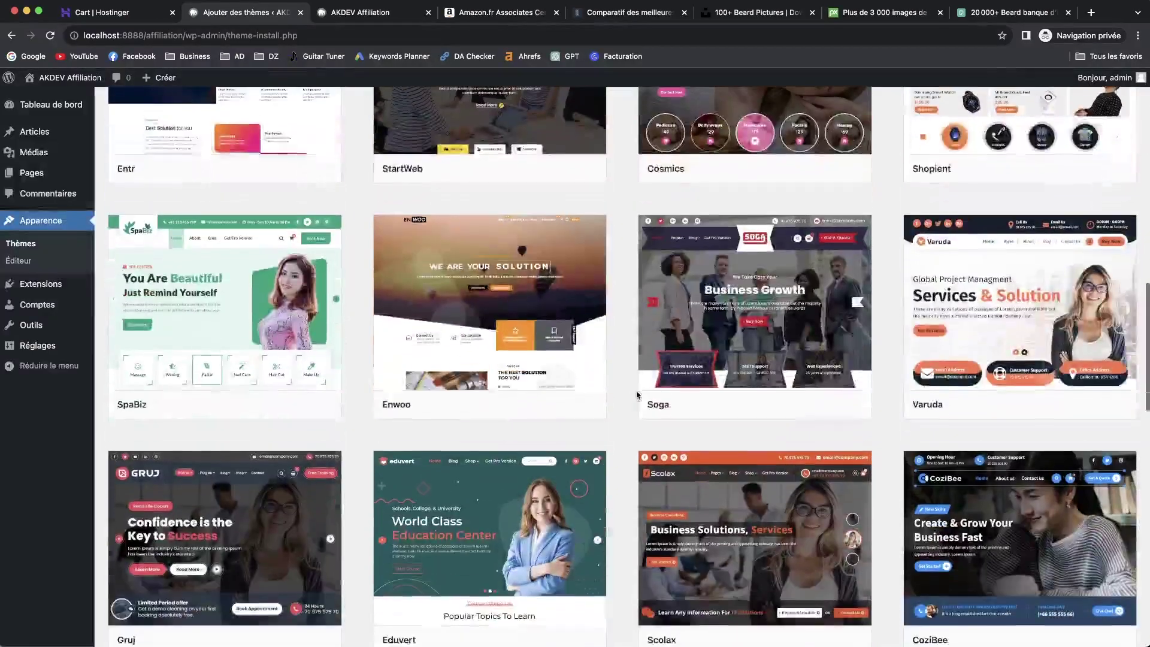
pyautogui.scroll(-8, 413, 422)
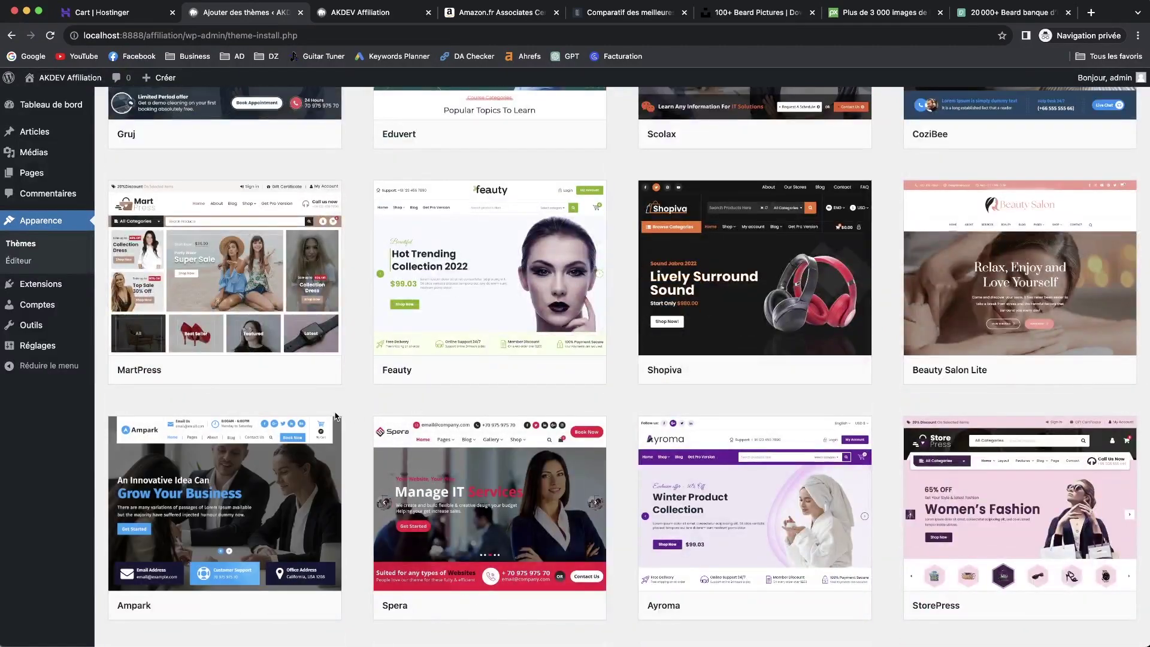
pyautogui.scroll(-5, 364, 415)
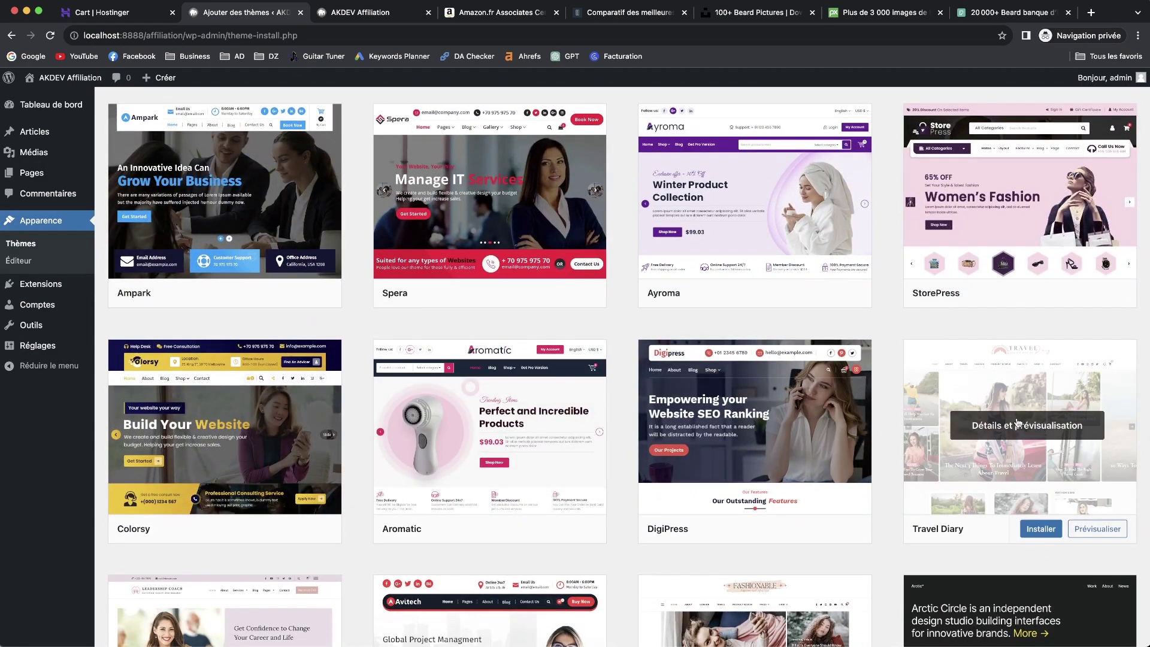
# Step: Preview the Travel Diary theme, install it and activate it on the site
pyautogui.click(1018, 422)
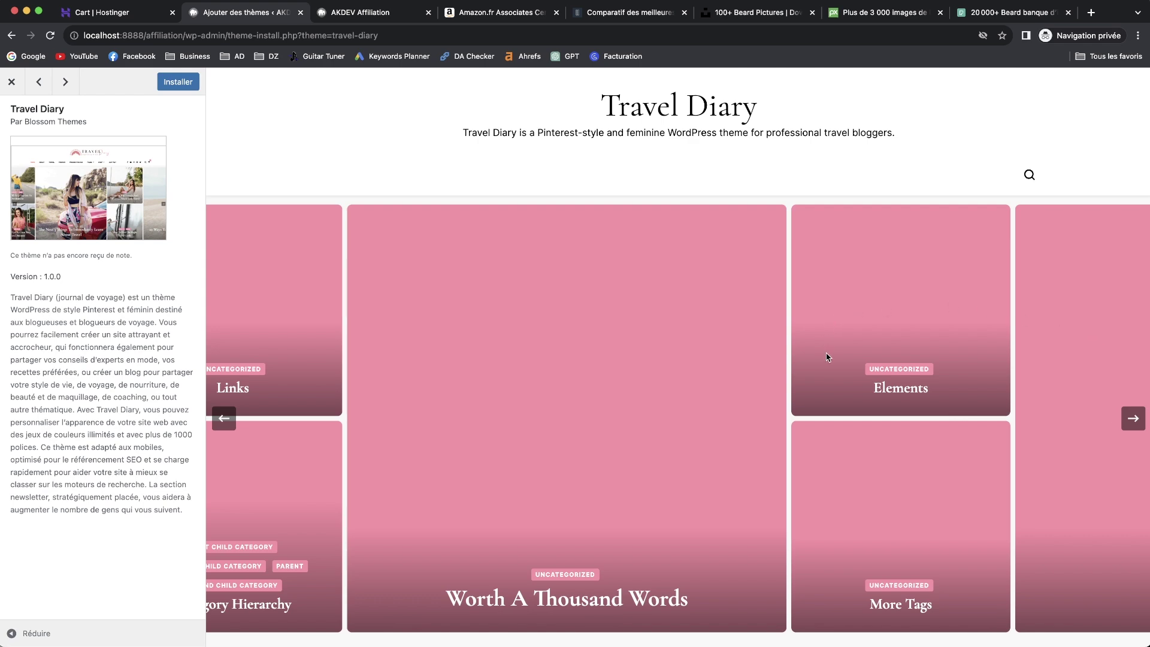
pyautogui.scroll(-5, 827, 357)
pyautogui.scroll(5, 829, 365)
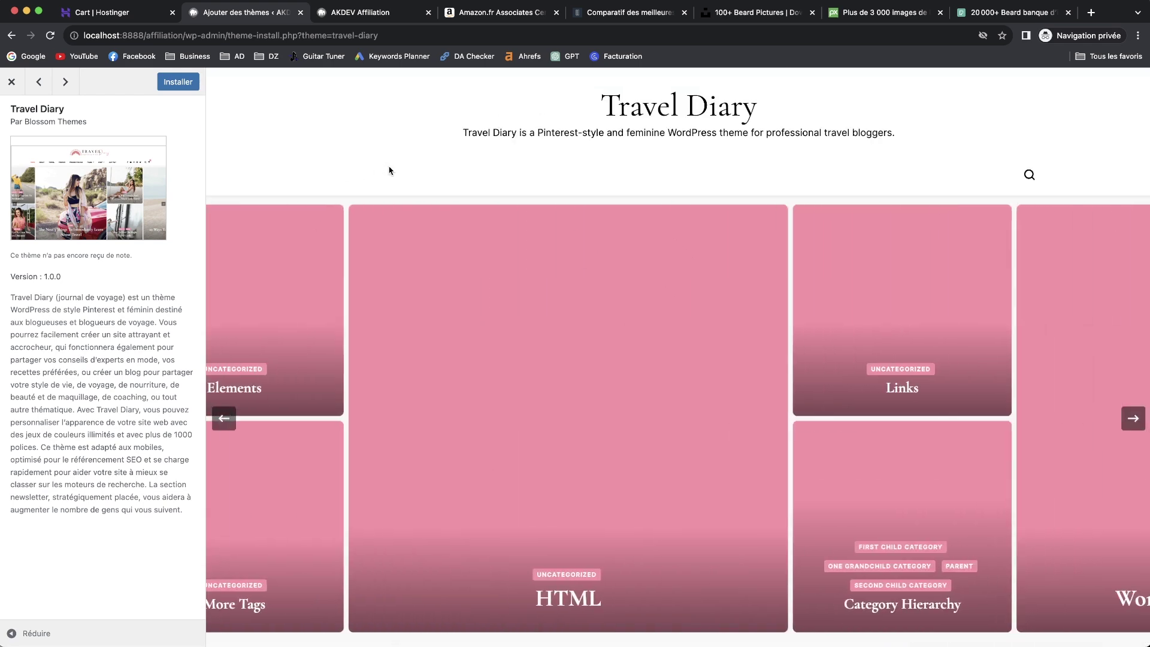
pyautogui.click(178, 80)
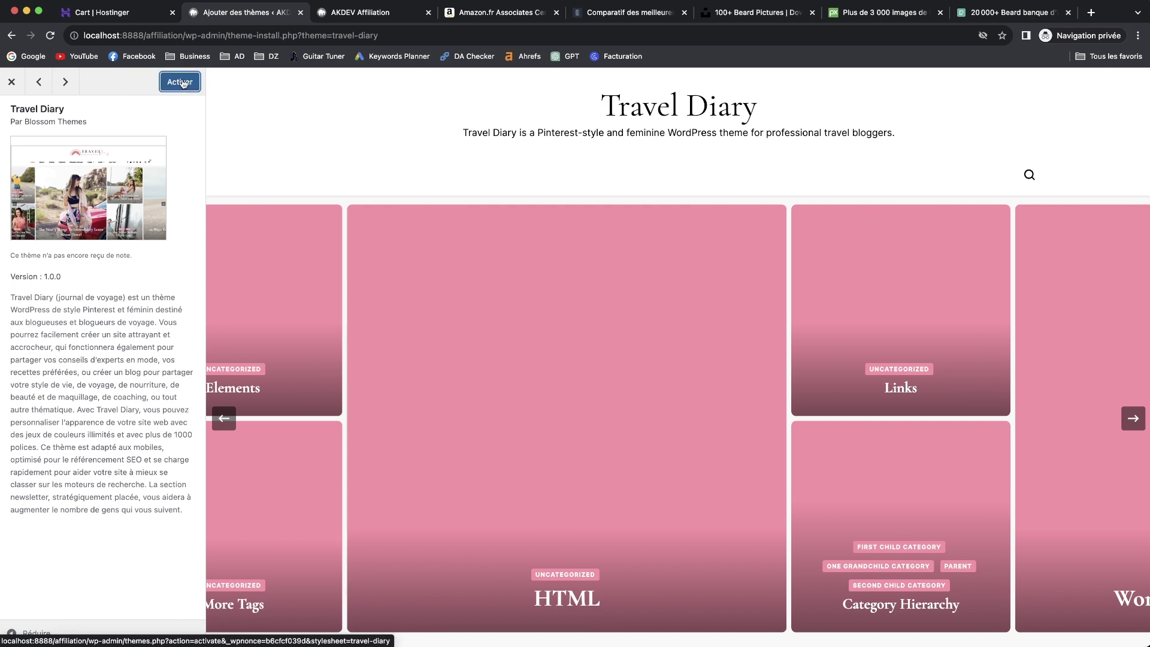
pyautogui.click(179, 83)
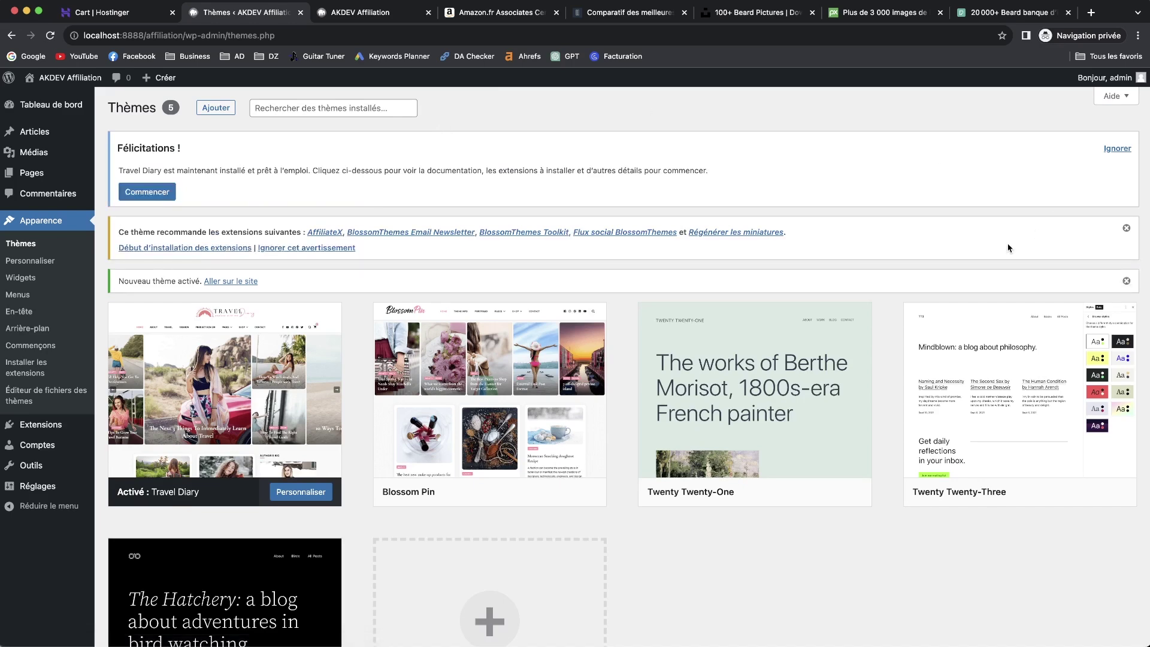
# Step: Open Travel Diary's getting-started page and review the free plugins it recommends
pyautogui.click(142, 195)
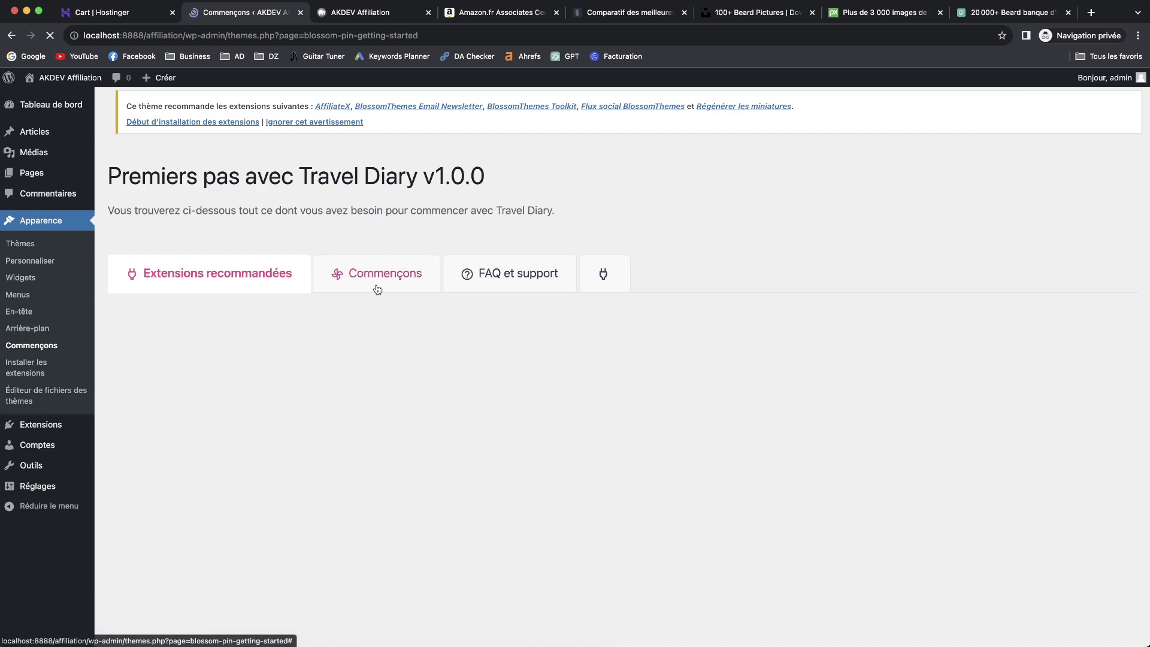
pyautogui.scroll(-5, 217, 419)
pyautogui.scroll(-2, 218, 458)
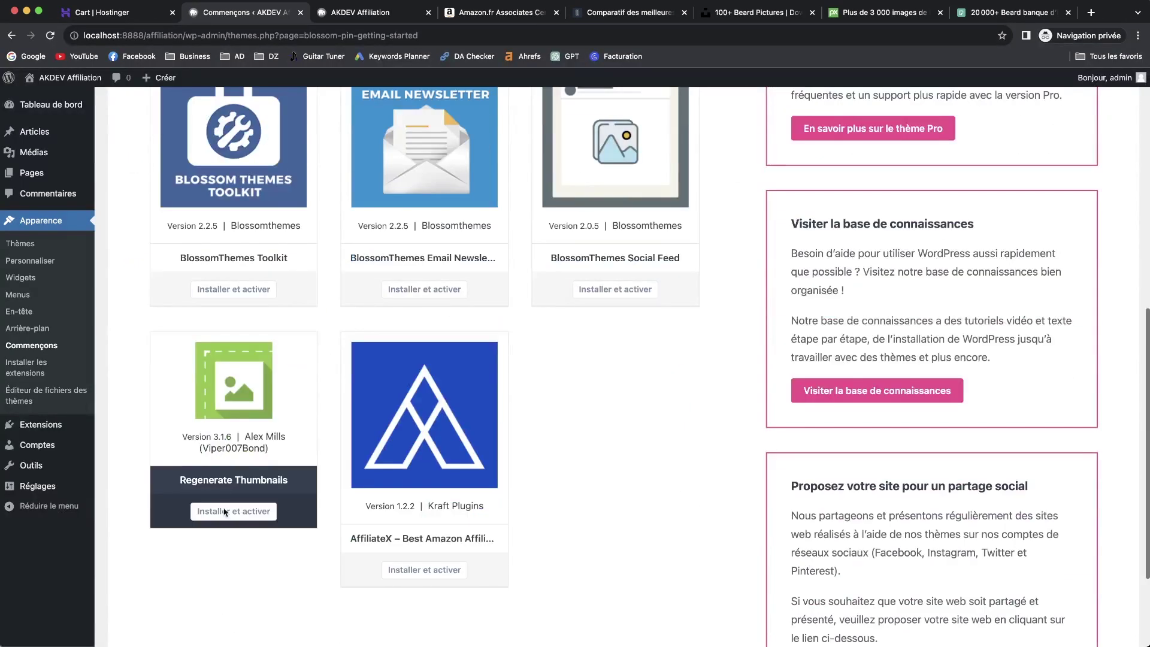
pyautogui.scroll(3, 315, 443)
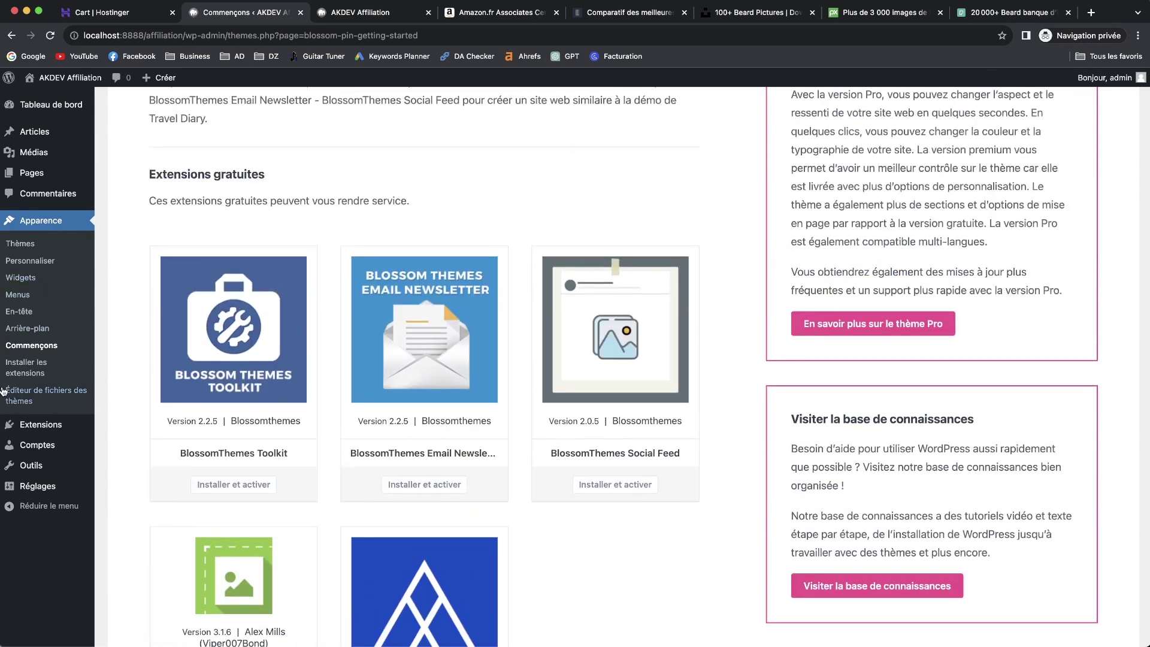
# Step: Bulk-install the theme's recommended plugins BlossomThemes Toolkit and Régénérer les miniatures
pyautogui.click(18, 368)
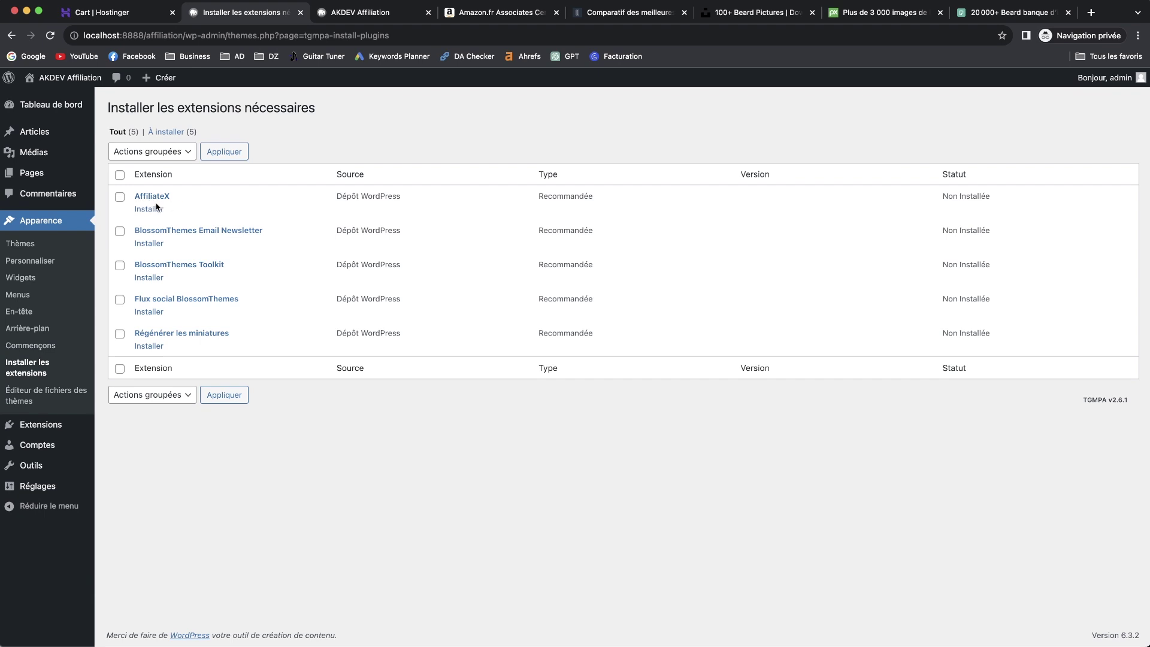
pyautogui.click(120, 265)
pyautogui.click(120, 334)
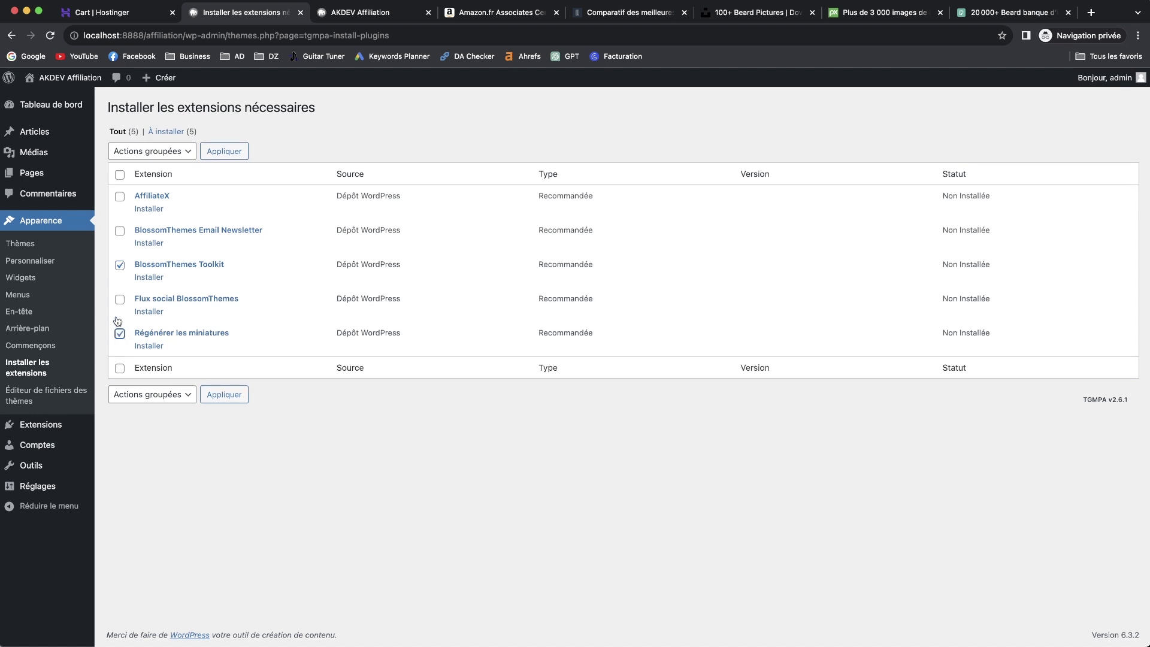
pyautogui.click(160, 396)
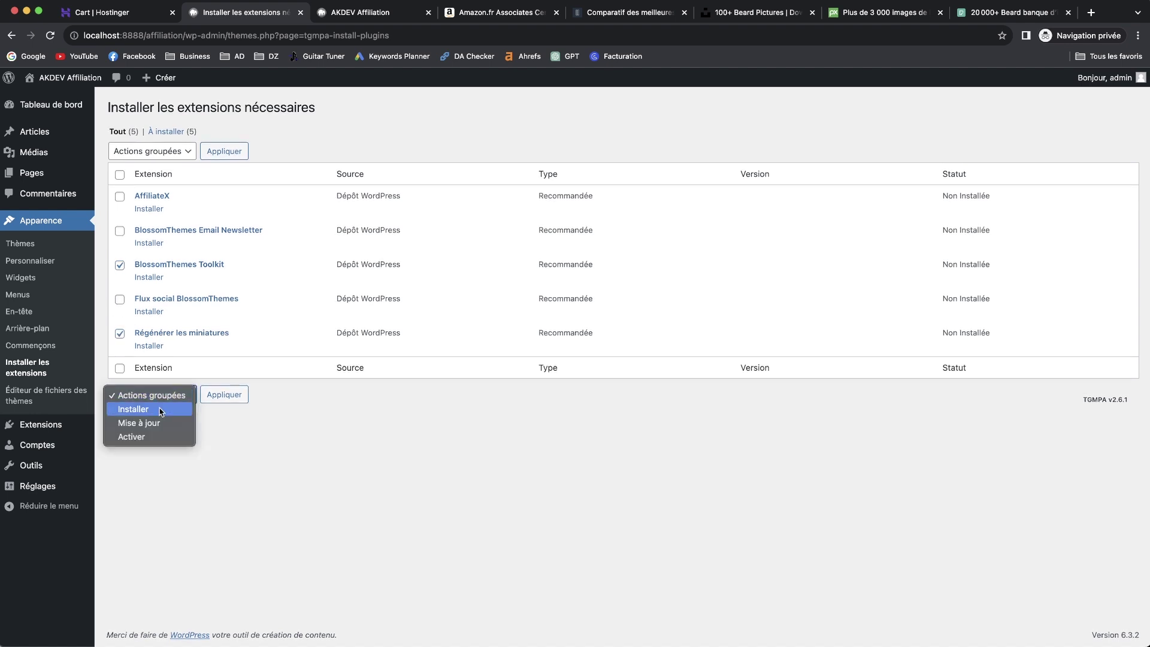
pyautogui.click(161, 413)
pyautogui.click(225, 393)
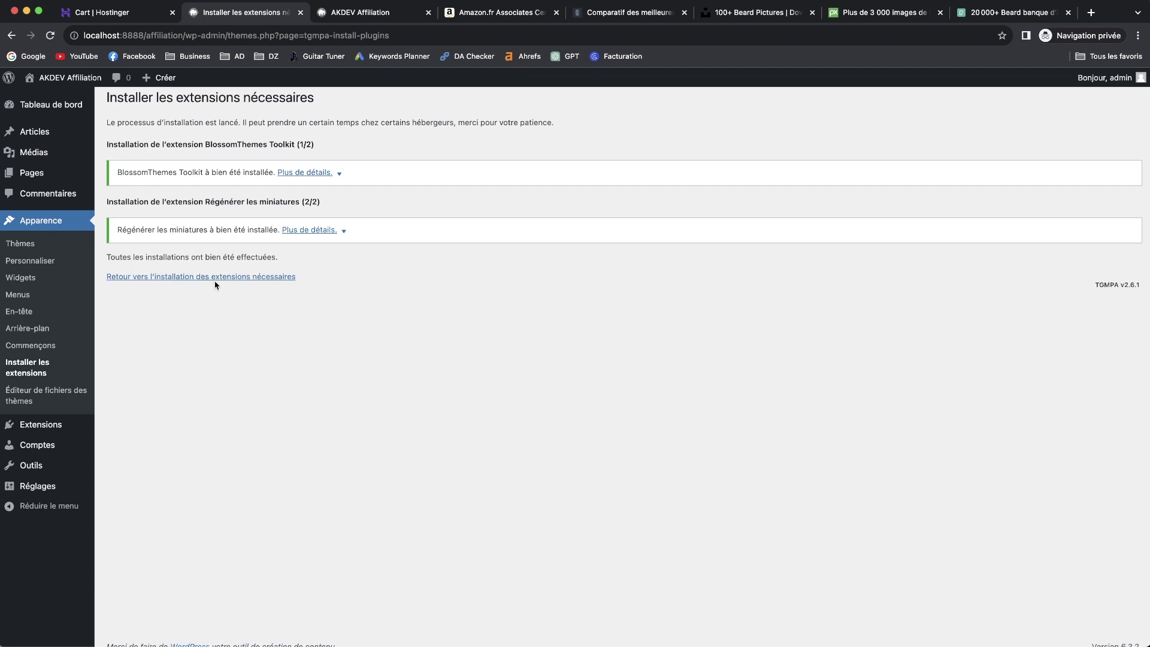
# Step: Return to the recommended plugins list and bulk-activate BlossomThemes Toolkit and Régénérer les miniatures
pyautogui.click(216, 279)
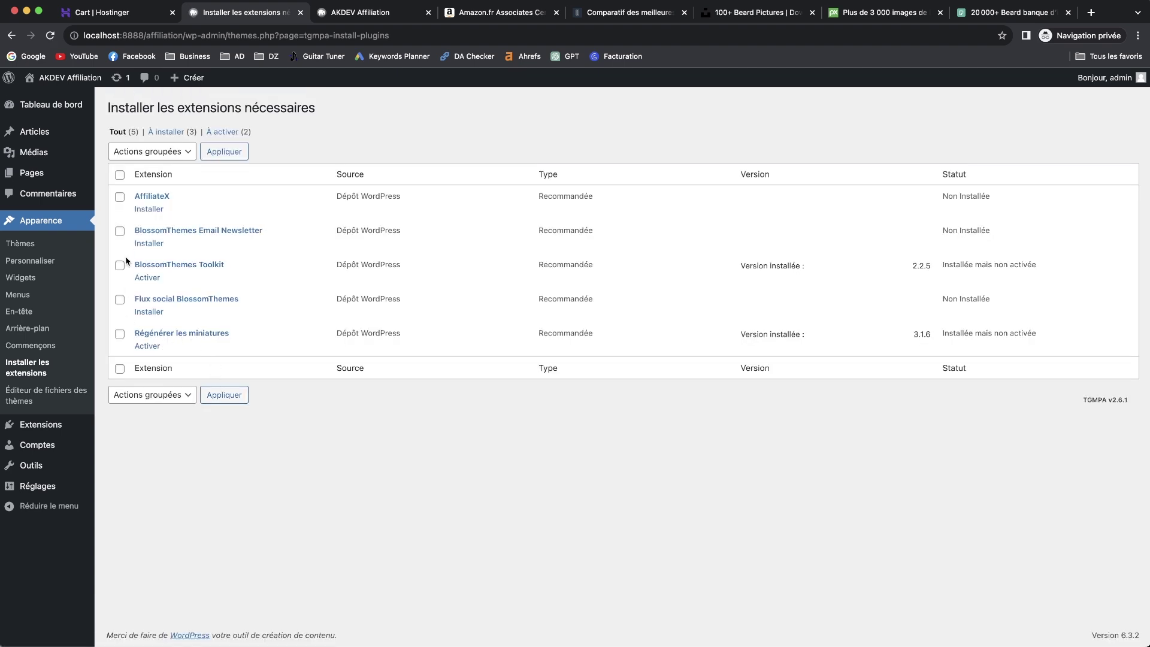
pyautogui.click(119, 265)
pyautogui.click(120, 333)
pyautogui.click(122, 399)
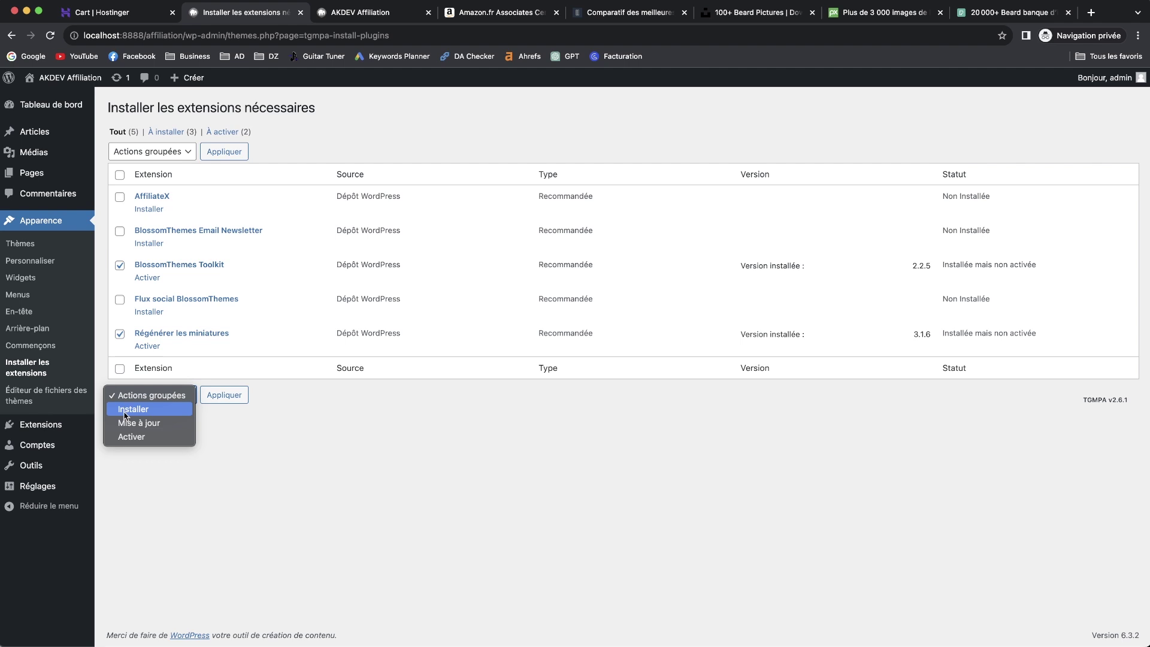
pyautogui.click(131, 437)
pyautogui.click(224, 394)
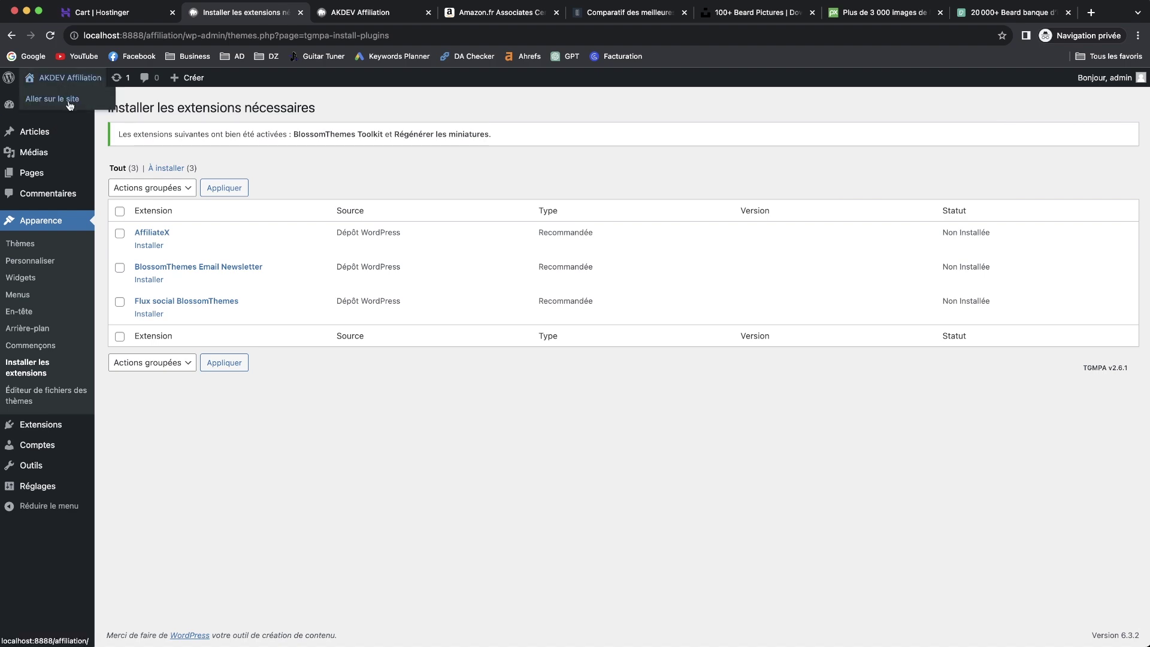
# Step: Open the public AKDEV Affiliation site in a separate browser tab and review its home page with the new theme
pyautogui.keyDown('super'); pyautogui.click(70, 77); pyautogui.keyUp('super')
pyautogui.click(345, 13)
pyautogui.scroll(-15, 480, 331)
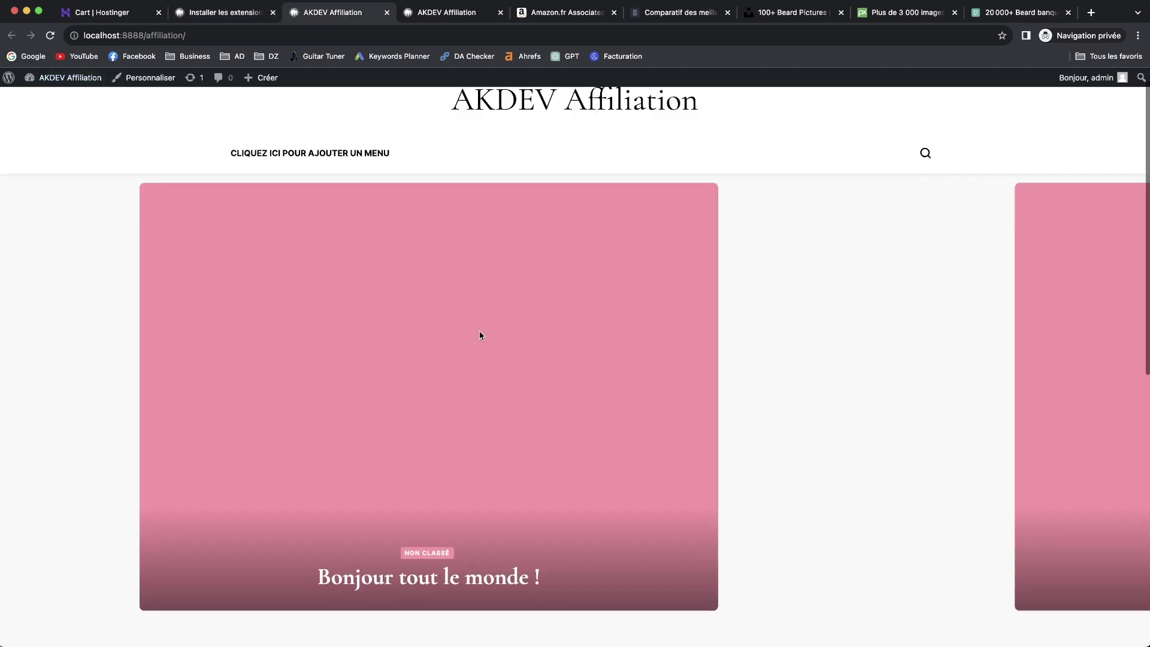
pyautogui.scroll(15, 479, 335)
pyautogui.scroll(-8, 480, 375)
pyautogui.scroll(8, 479, 375)
pyautogui.scroll(-2, 1089, 401)
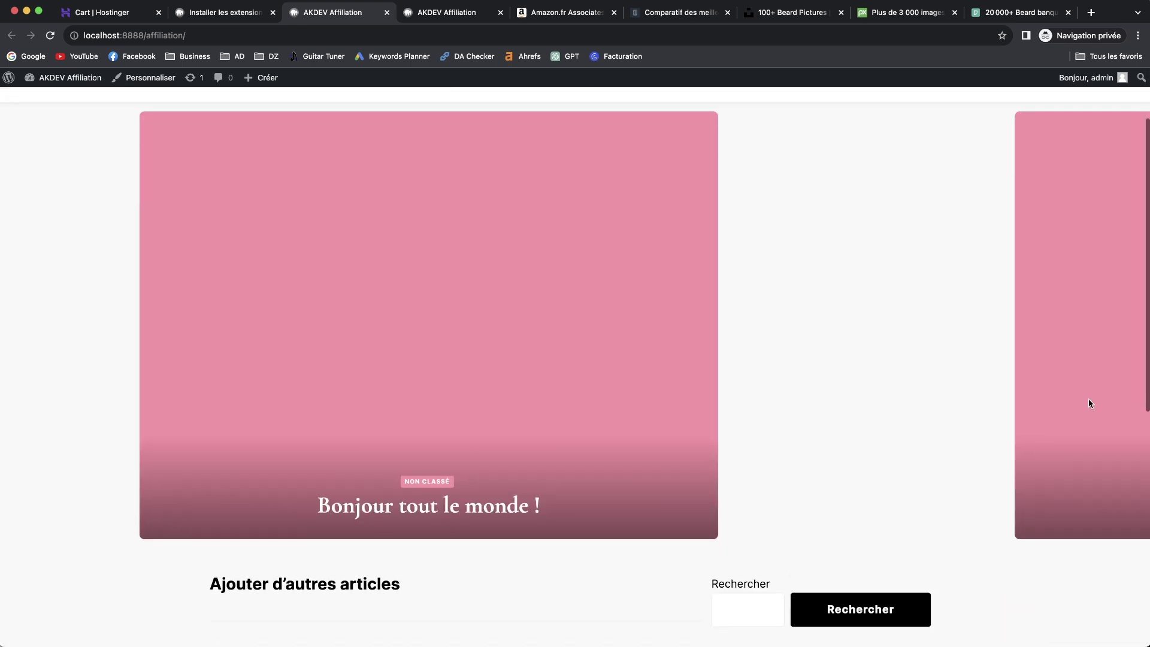
# Step: Return to the WordPress admin, view the "Bonjour tout le monde !" post in the block editor and go back to the post list
pyautogui.click(222, 12)
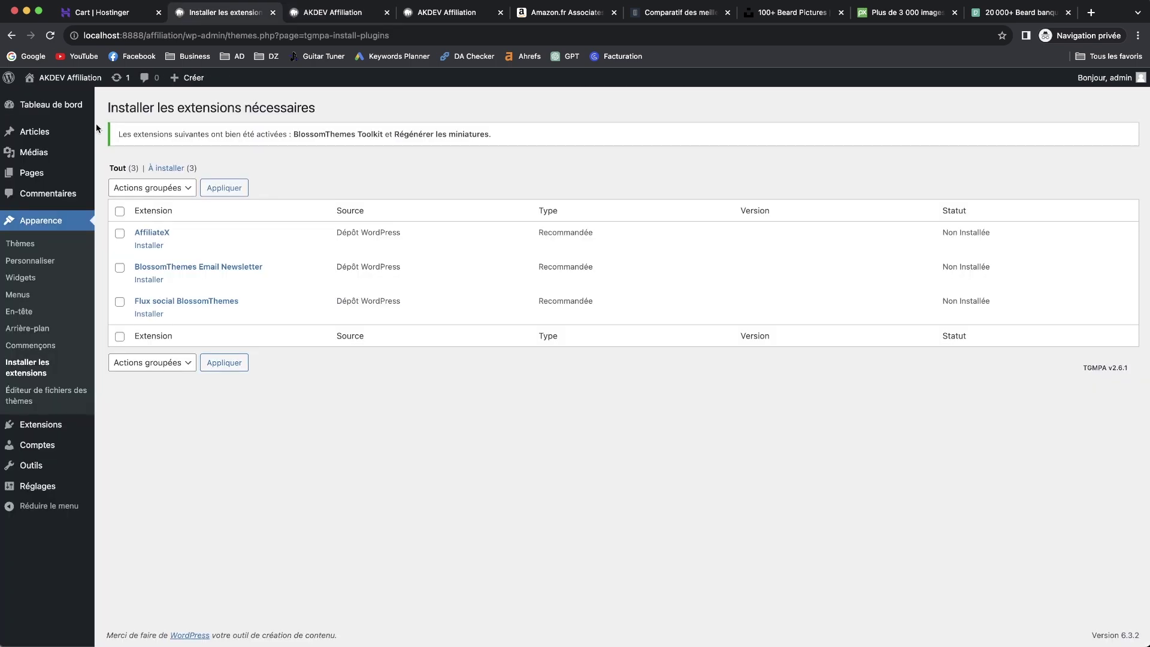
pyautogui.click(37, 133)
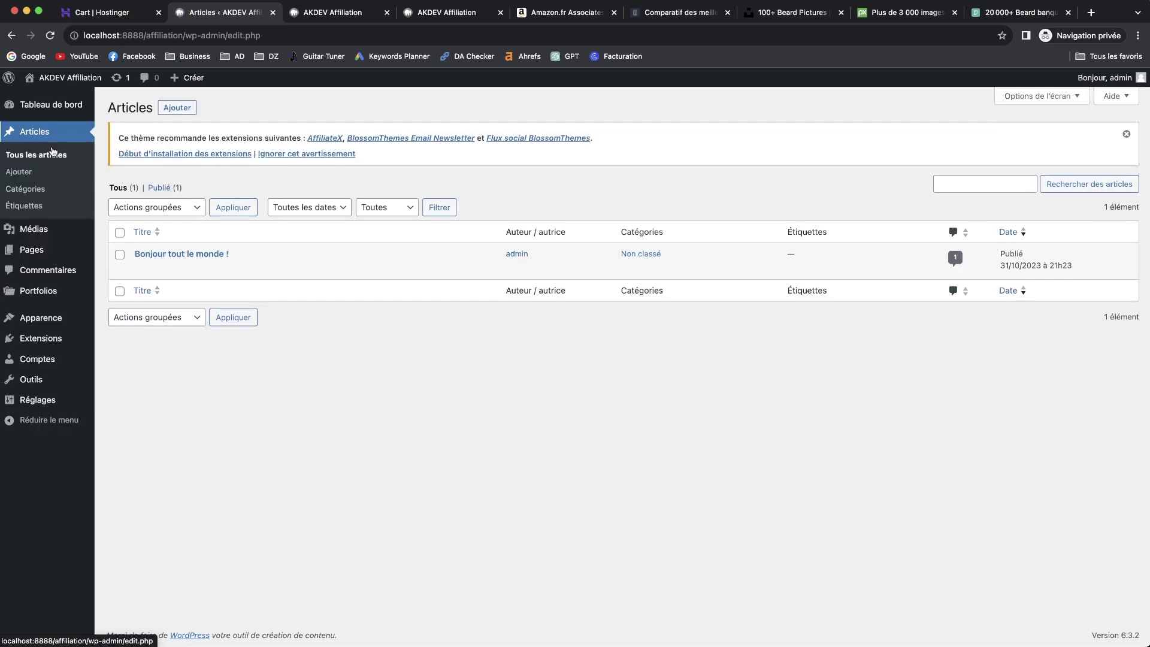
pyautogui.moveTo(195, 275)
pyautogui.click(200, 257)
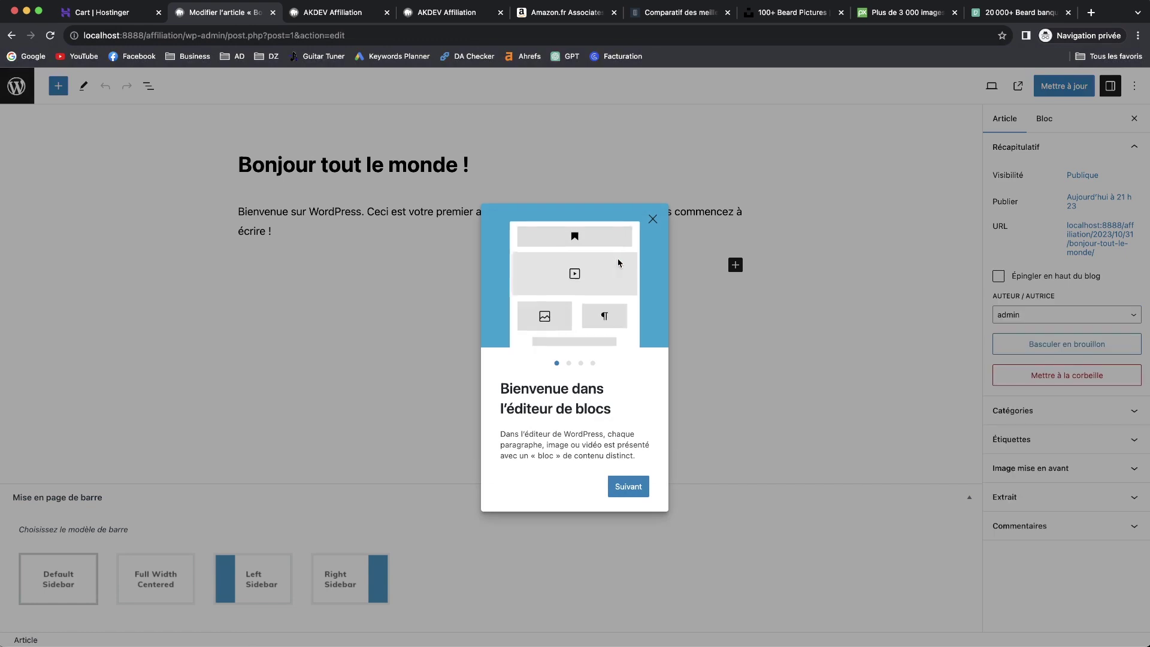
pyautogui.click(652, 219)
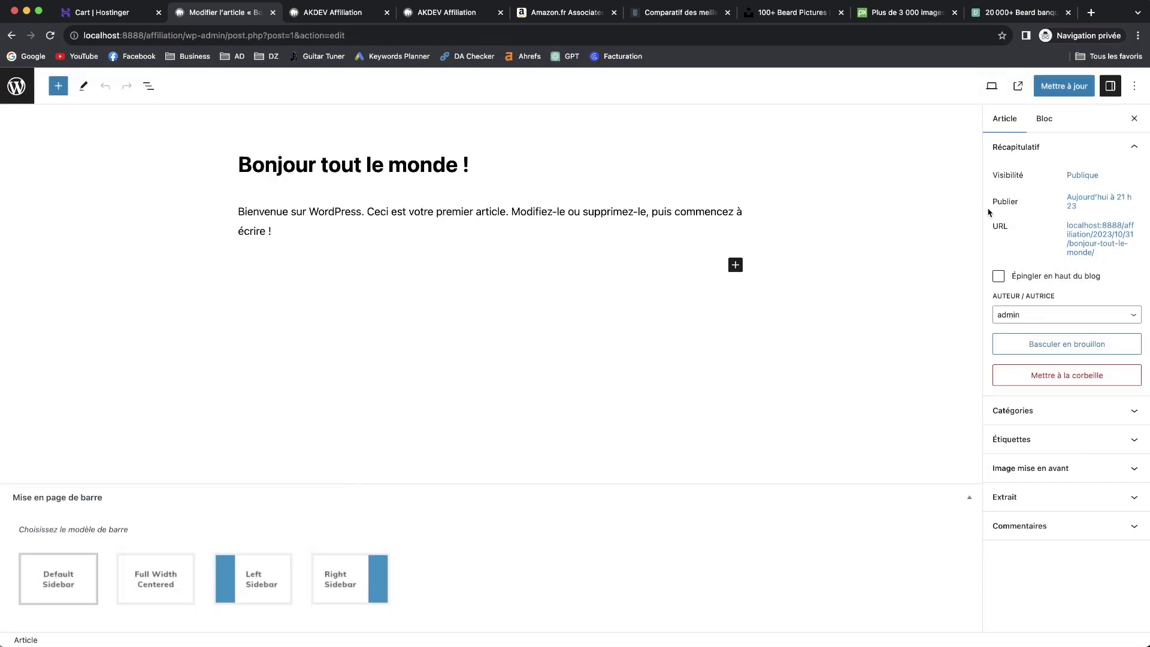
pyautogui.click(17, 86)
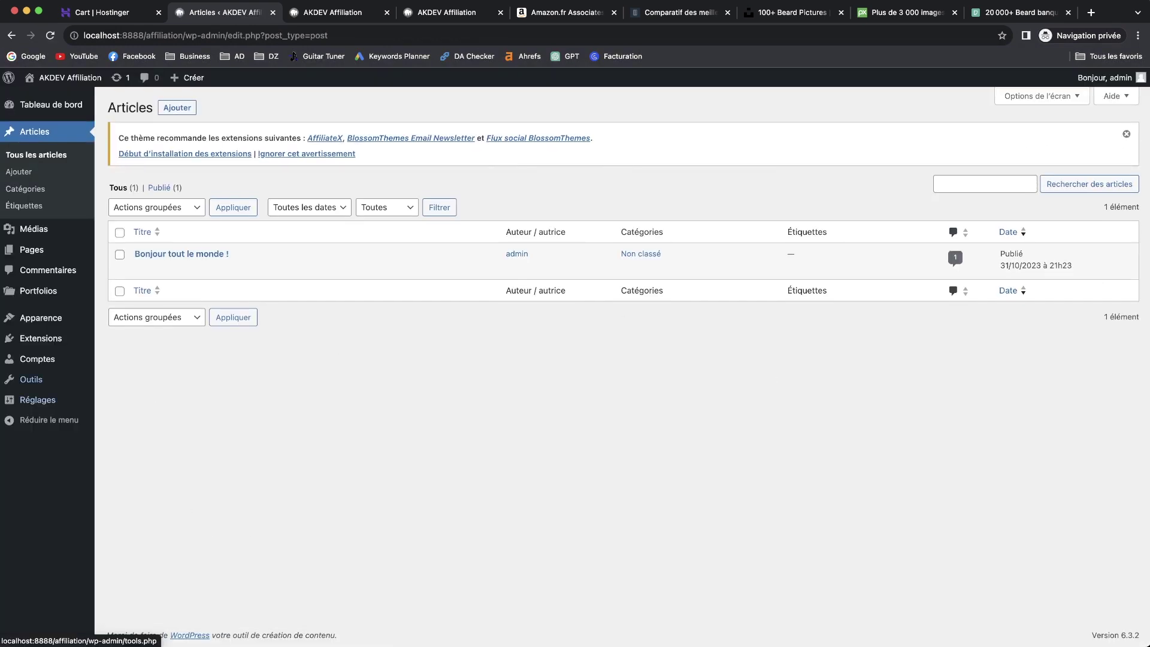
# Step: Install and activate the Classic Editor plugin, and return to the post list
pyautogui.moveTo(41, 338)
pyautogui.click(118, 355)
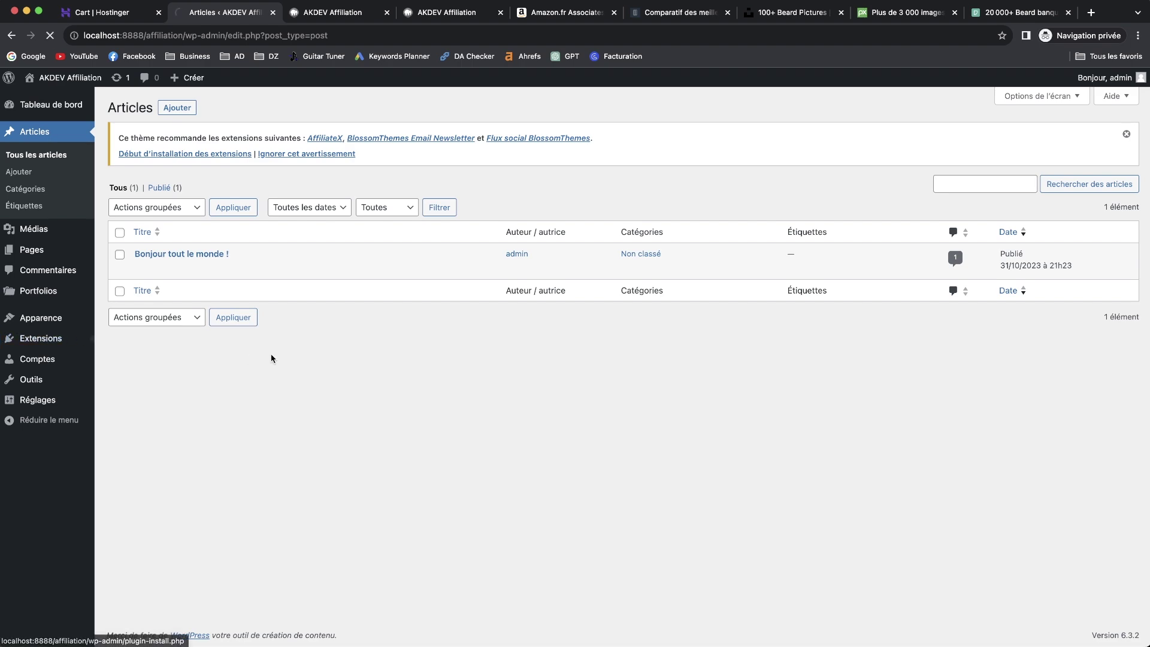
pyautogui.click(389, 269)
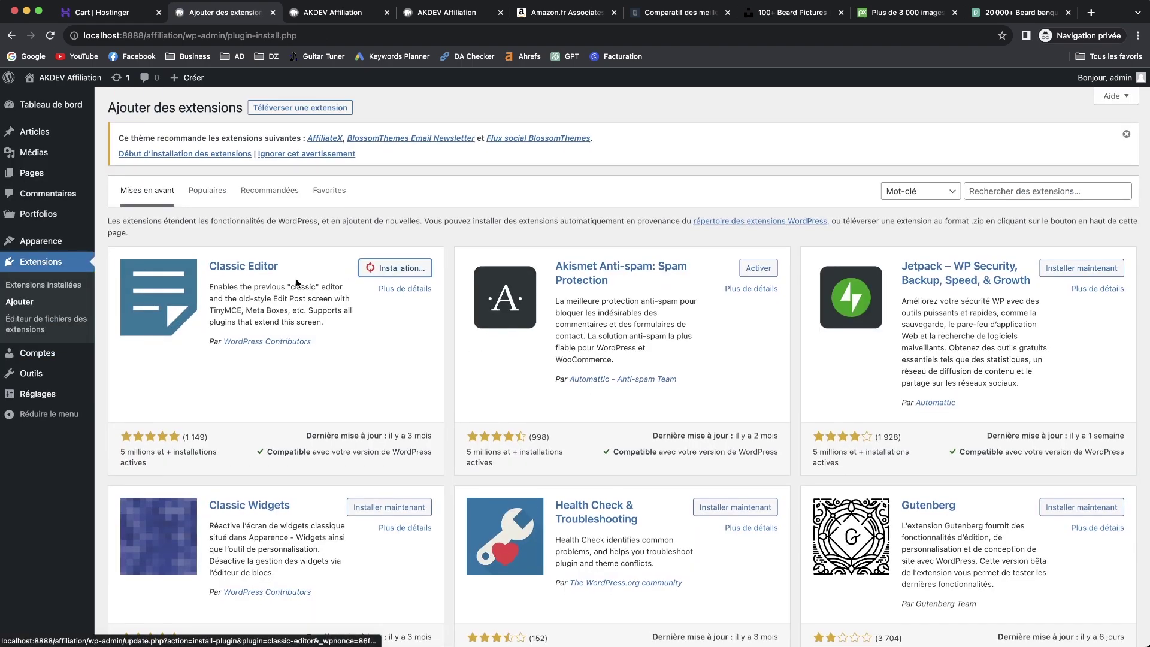
pyautogui.click(409, 268)
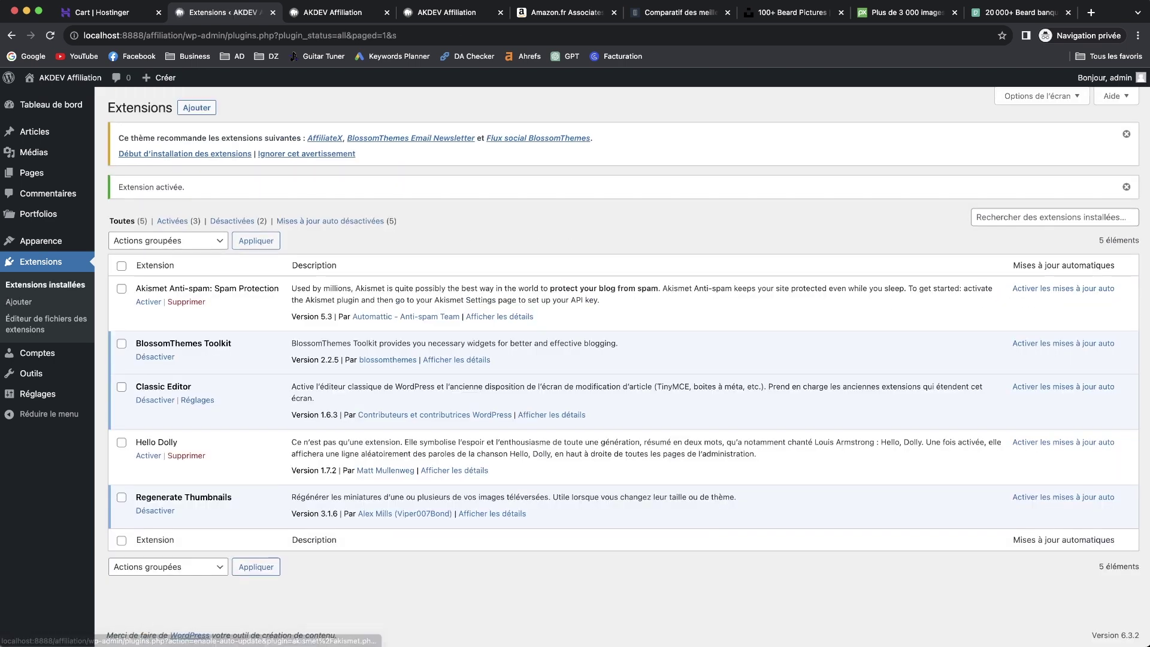
pyautogui.click(53, 133)
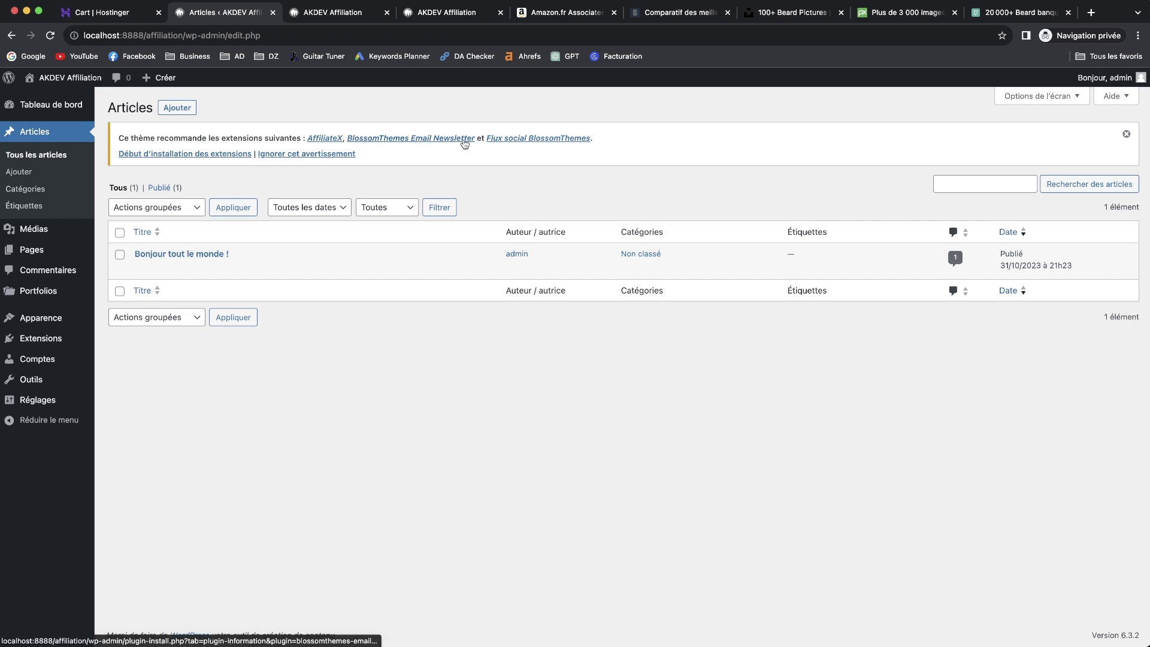
# Step: Switch to the Google Ads keyword planner window and search for new keyword ideas using "quelle tondeuse a barbe choisir"
pyautogui.press('super+grave')
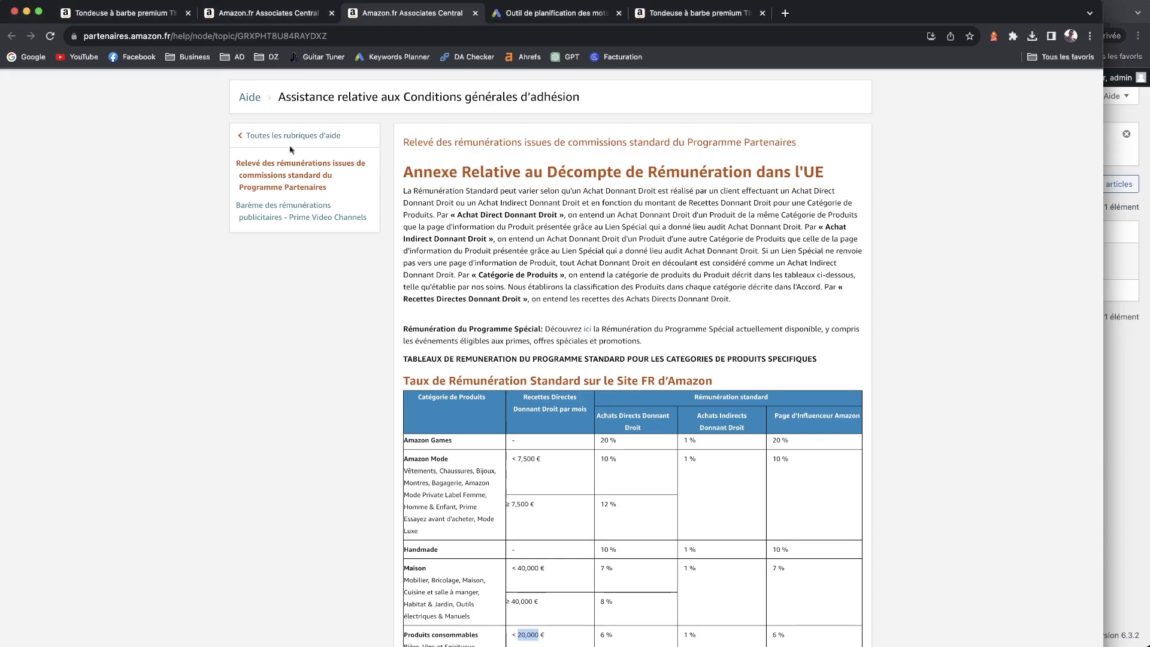
pyautogui.click(554, 14)
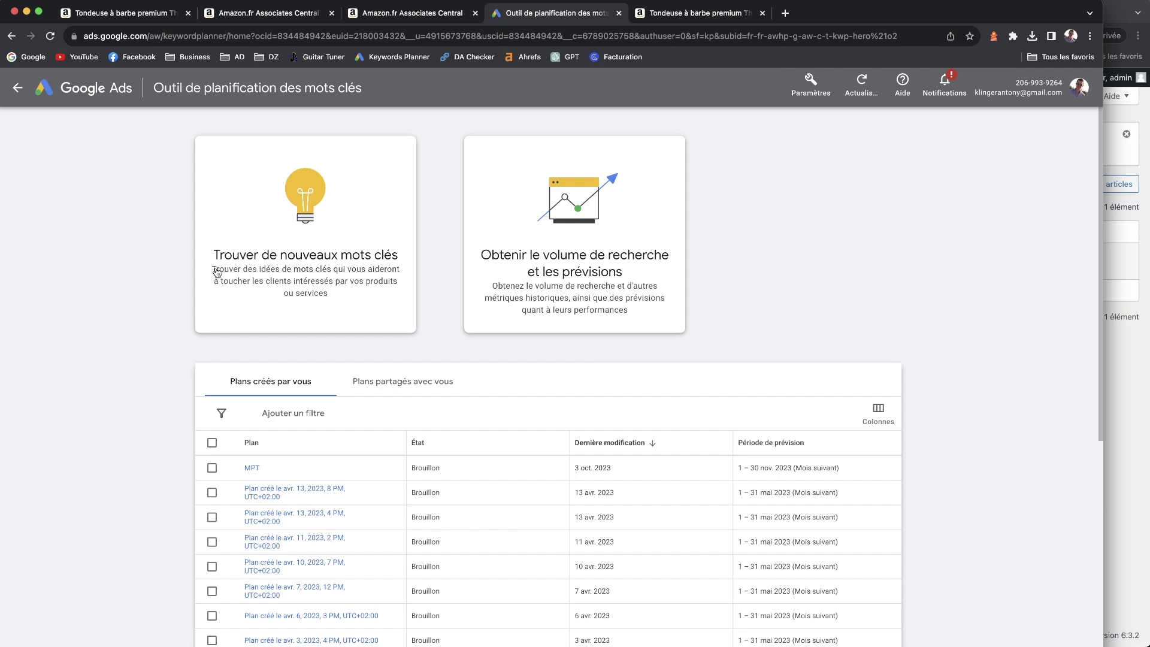
pyautogui.click(309, 189)
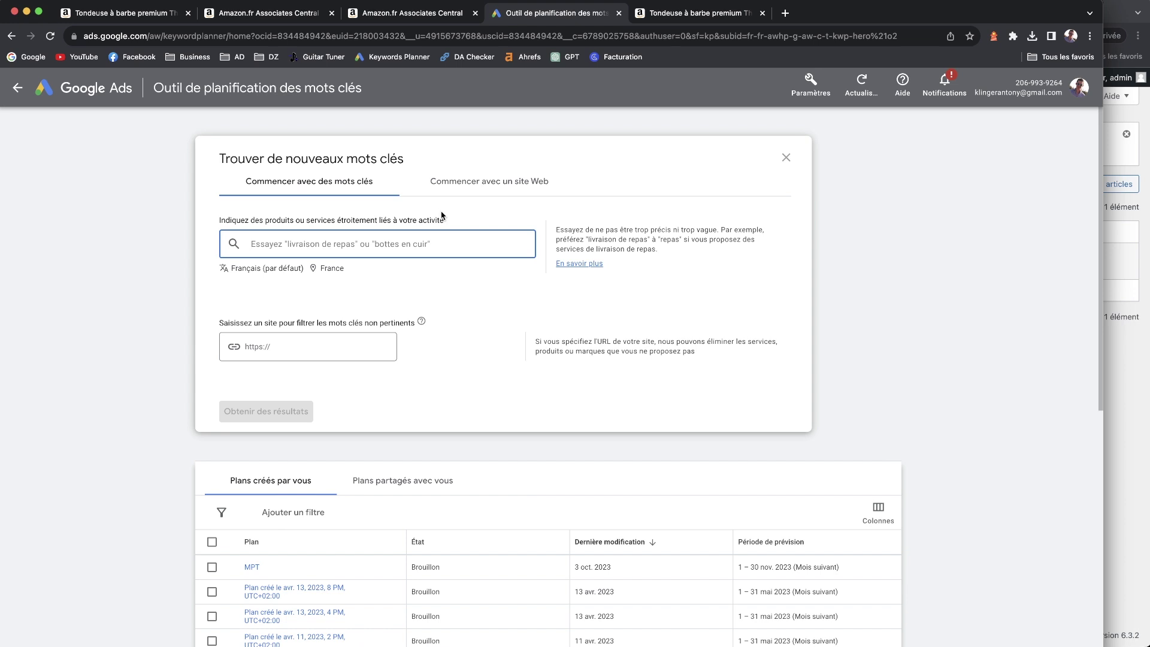
pyautogui.write('quel t')
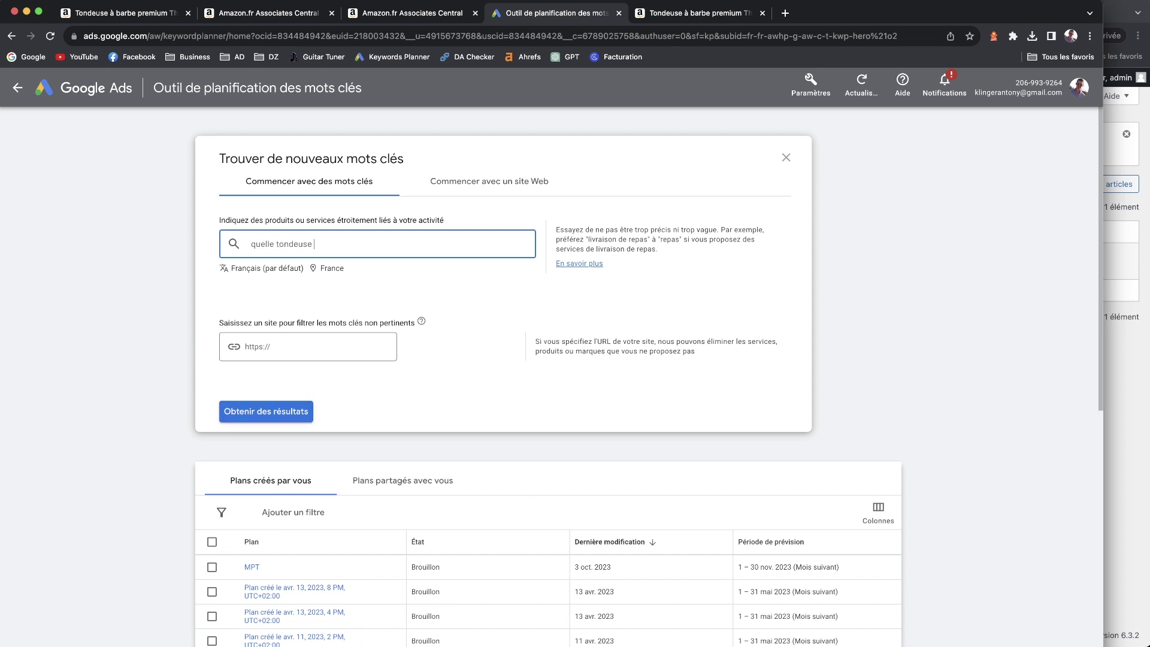
pyautogui.write('ondeuse a bard')
pyautogui.write('e choisir')
pyautogui.press('Return')
pyautogui.click(259, 413)
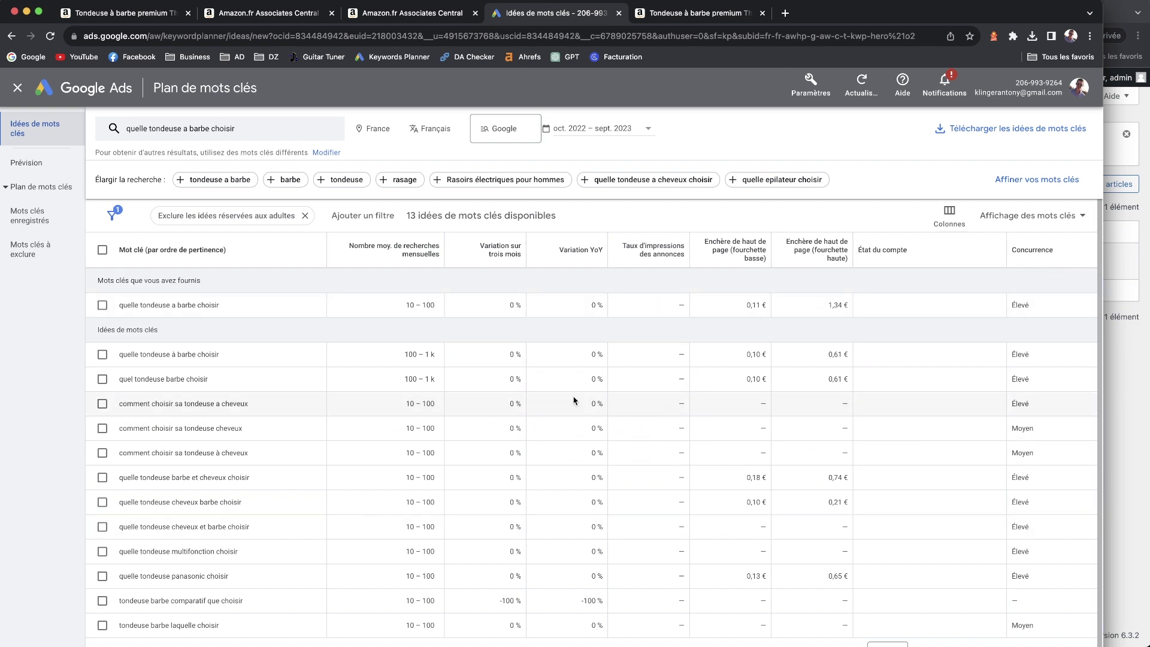
# Step: Sort the keyword ideas by average monthly searches and examine the volume and competition of "quelle tondeuse à barbe choisir"
pyautogui.scroll(-1, 400, 328)
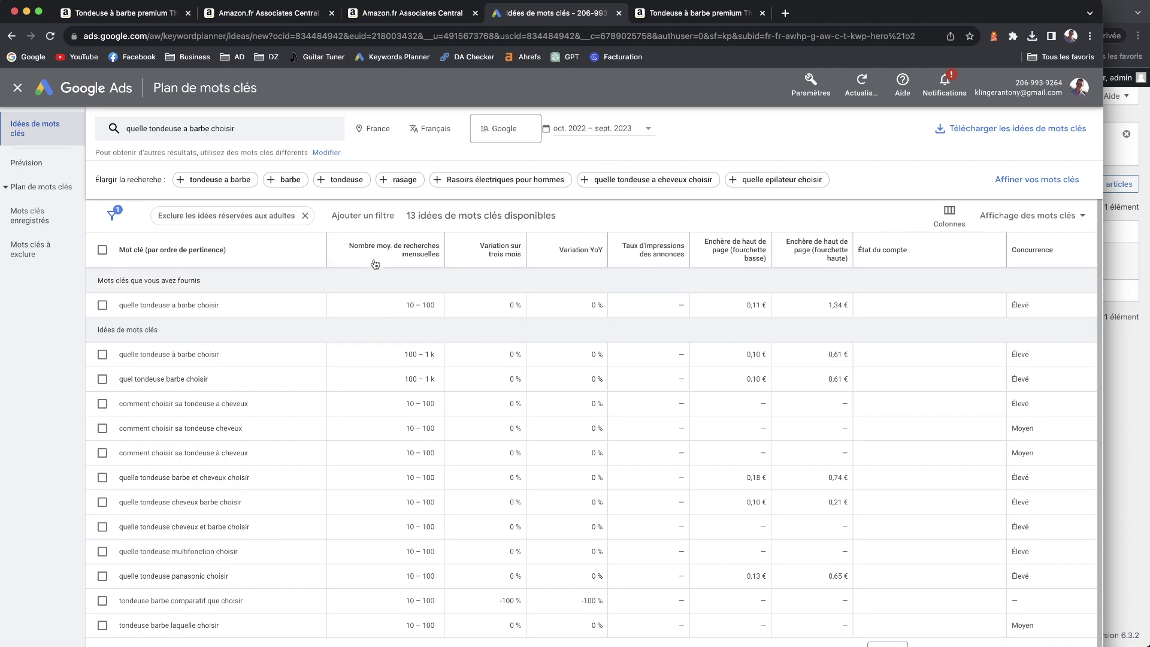
pyautogui.click(376, 256)
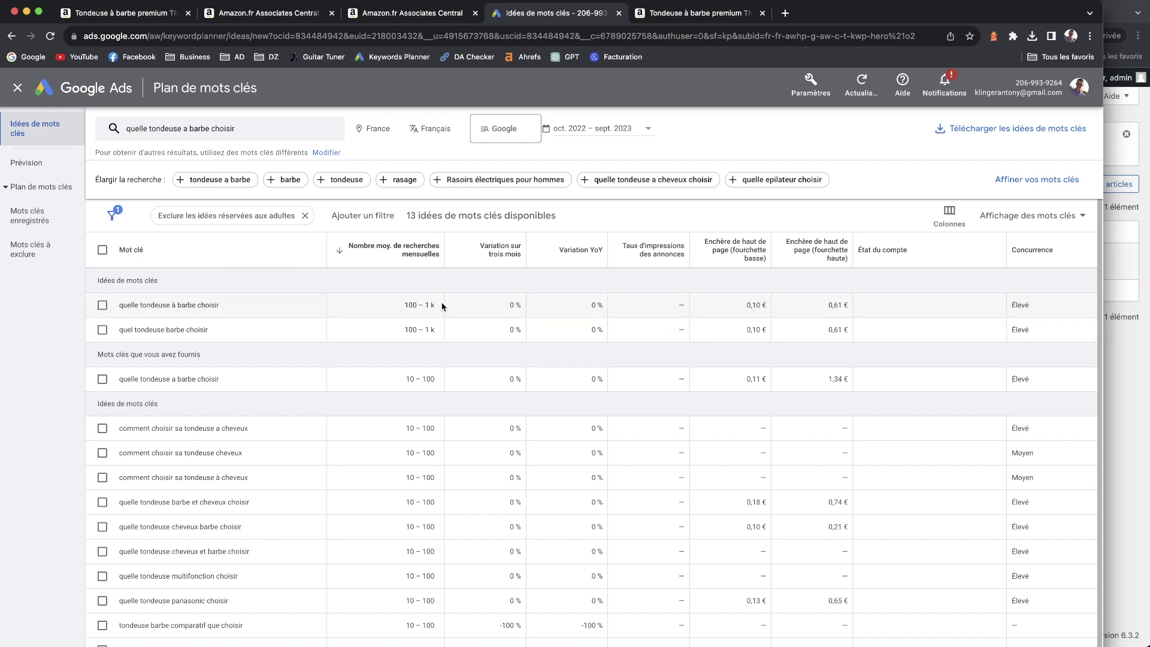
pyautogui.doubleClick(1021, 305)
pyautogui.moveTo(1022, 306); pyautogui.dragTo(1029, 305)
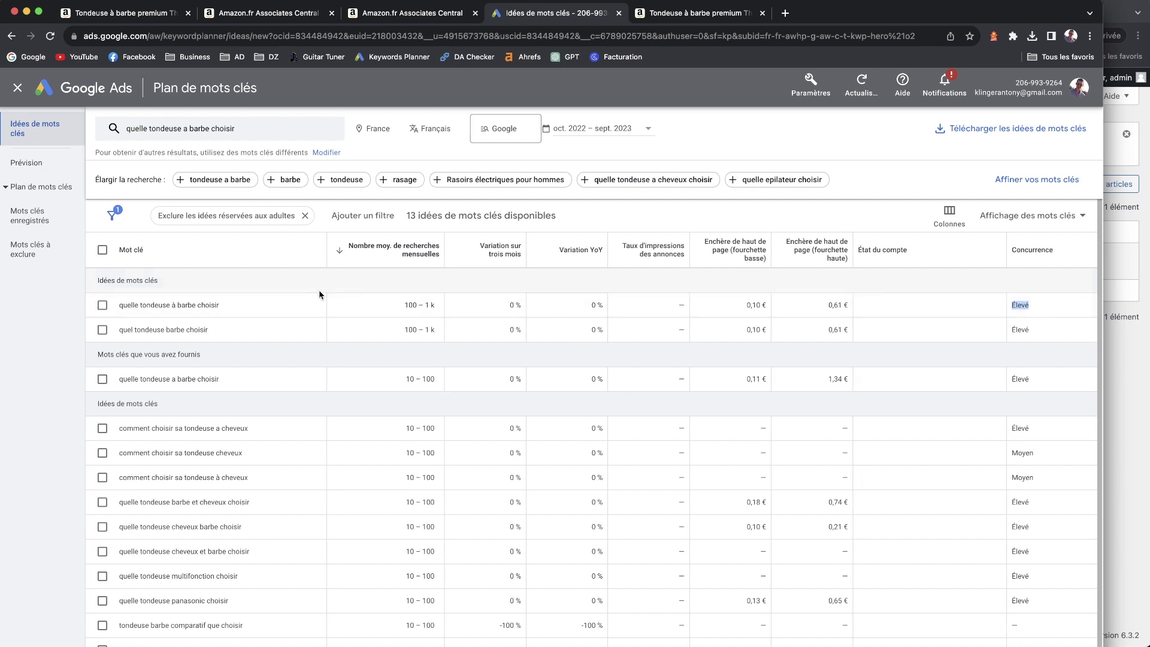
pyautogui.tripleClick(433, 306)
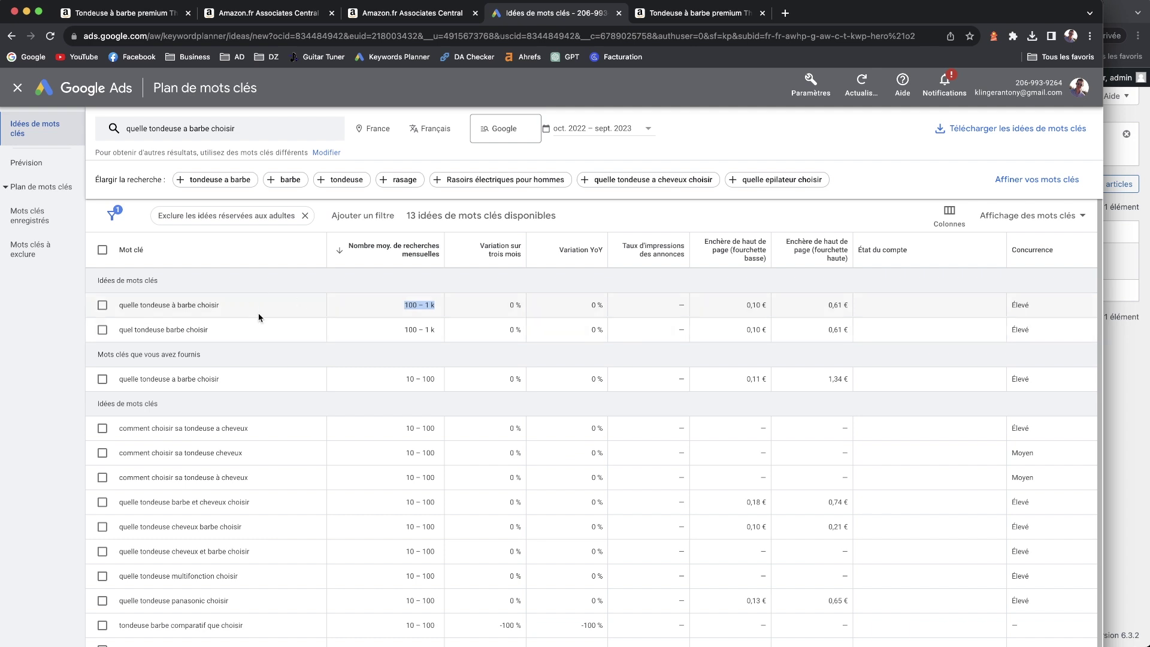
pyautogui.moveTo(158, 305); pyautogui.dragTo(114, 306)
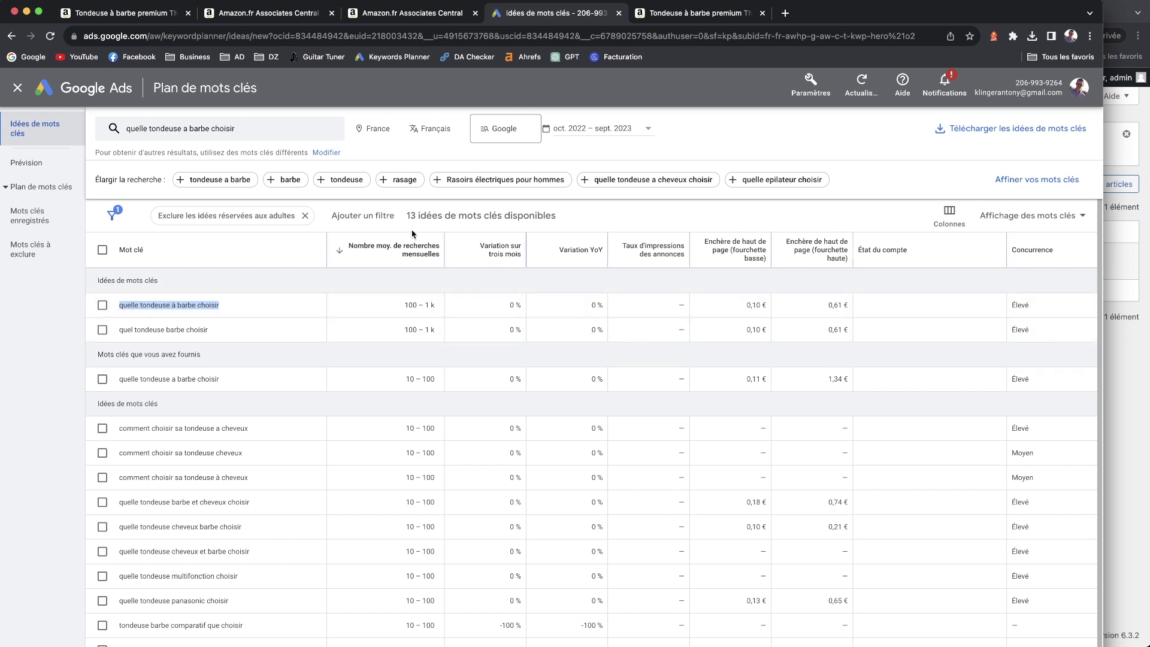
# Step: Filter the keyword ideas to Moyen and Faible competition, and view the Amazon beard trimmer product page before returning to them
pyautogui.click(352, 225)
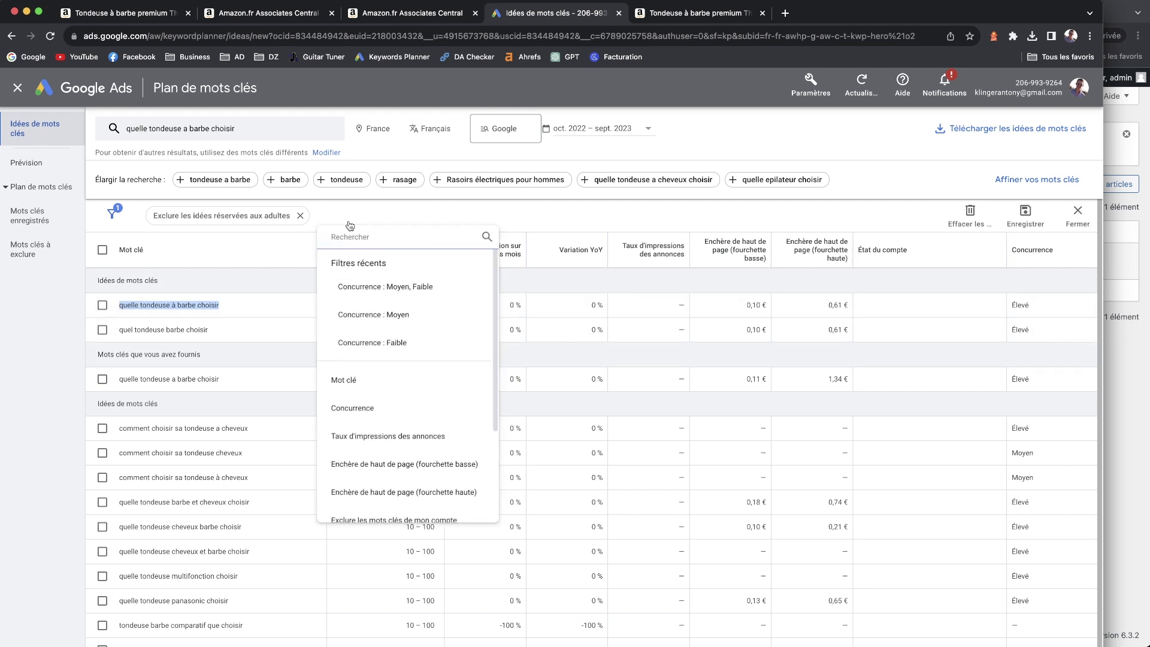
pyautogui.click(367, 290)
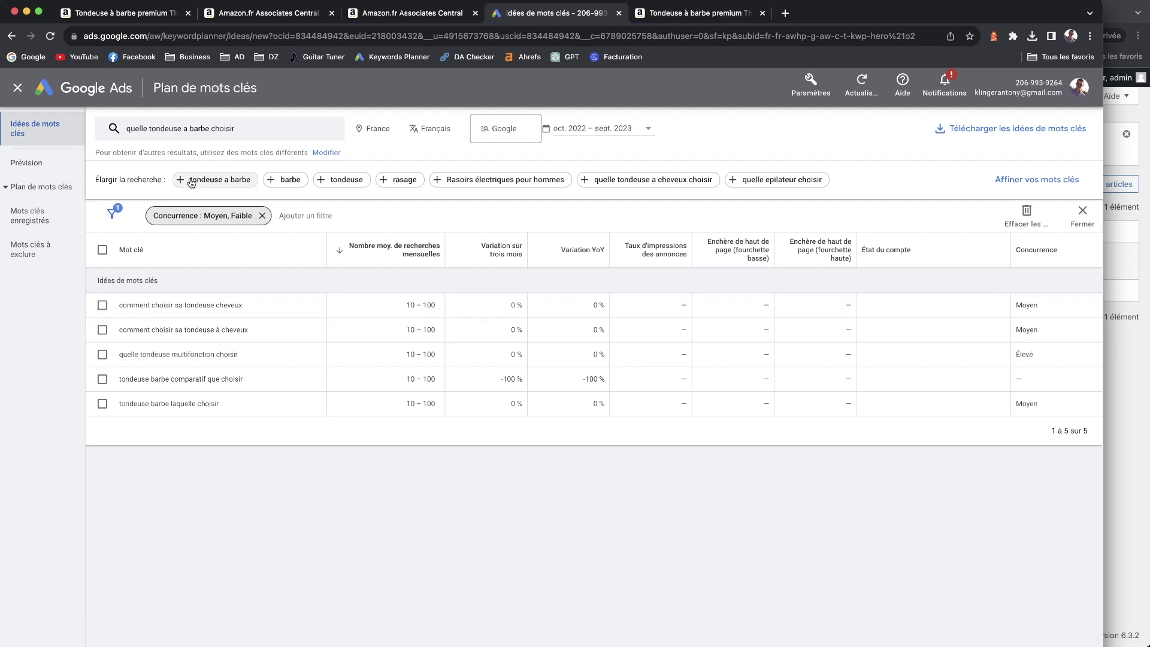
pyautogui.click(131, 17)
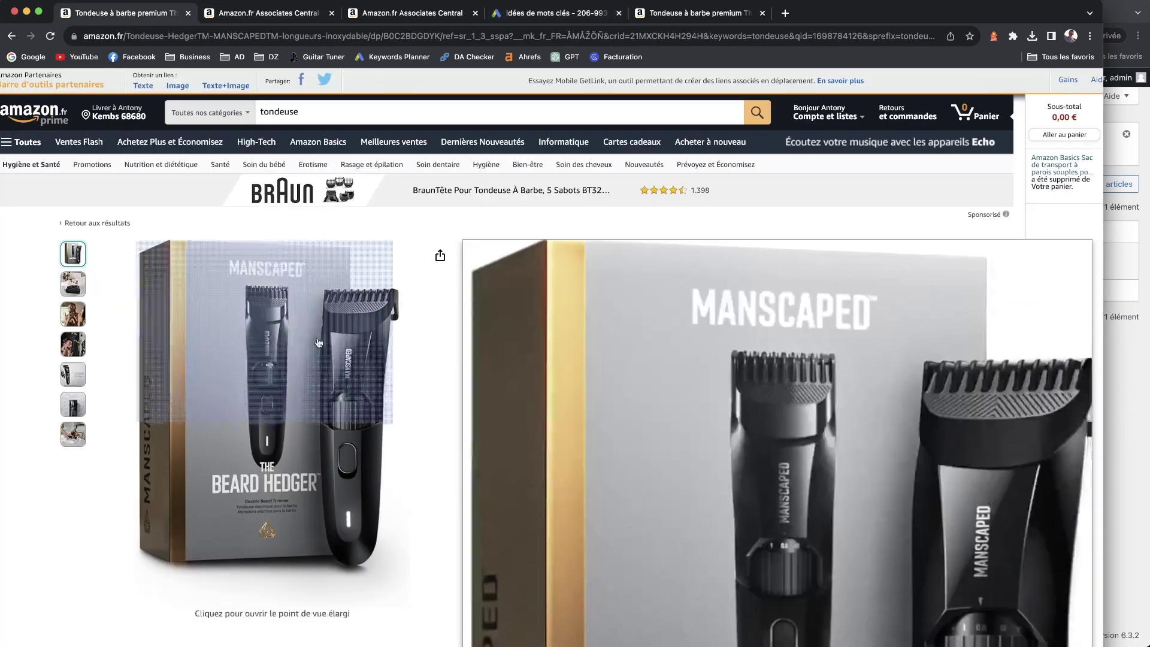
pyautogui.click(571, 17)
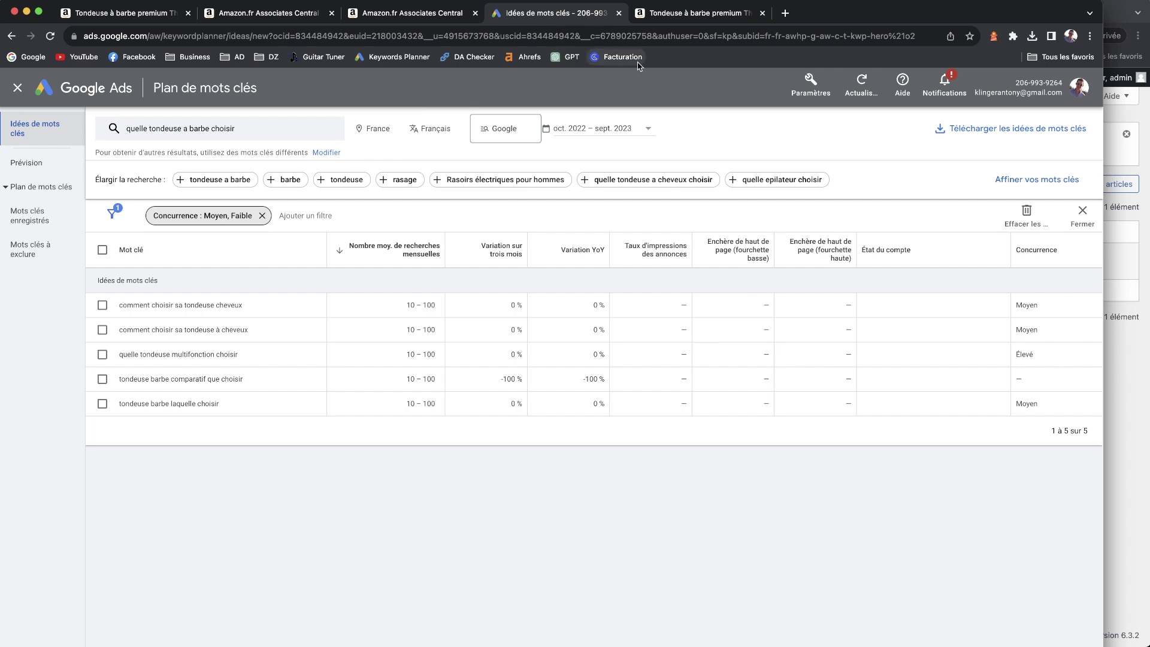
# Step: Return to the WordPress admin and create a new post titled "Quelles sont les meilleures tondeuses à barbe en 2023 ?"
pyautogui.click(1116, 22)
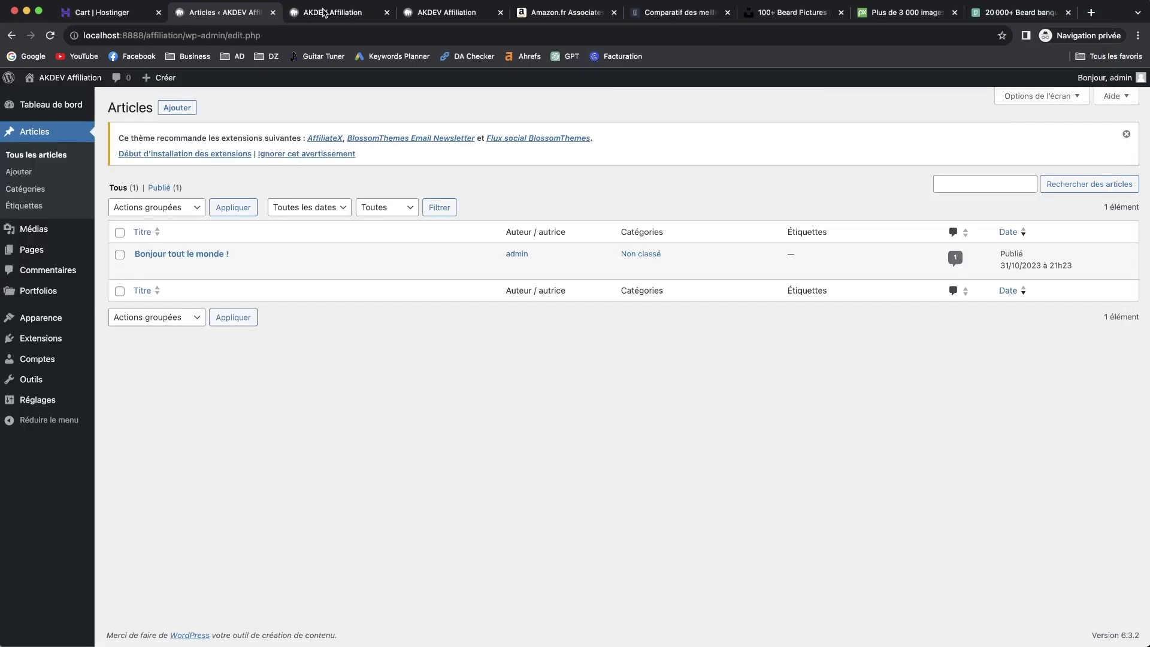
pyautogui.click(179, 110)
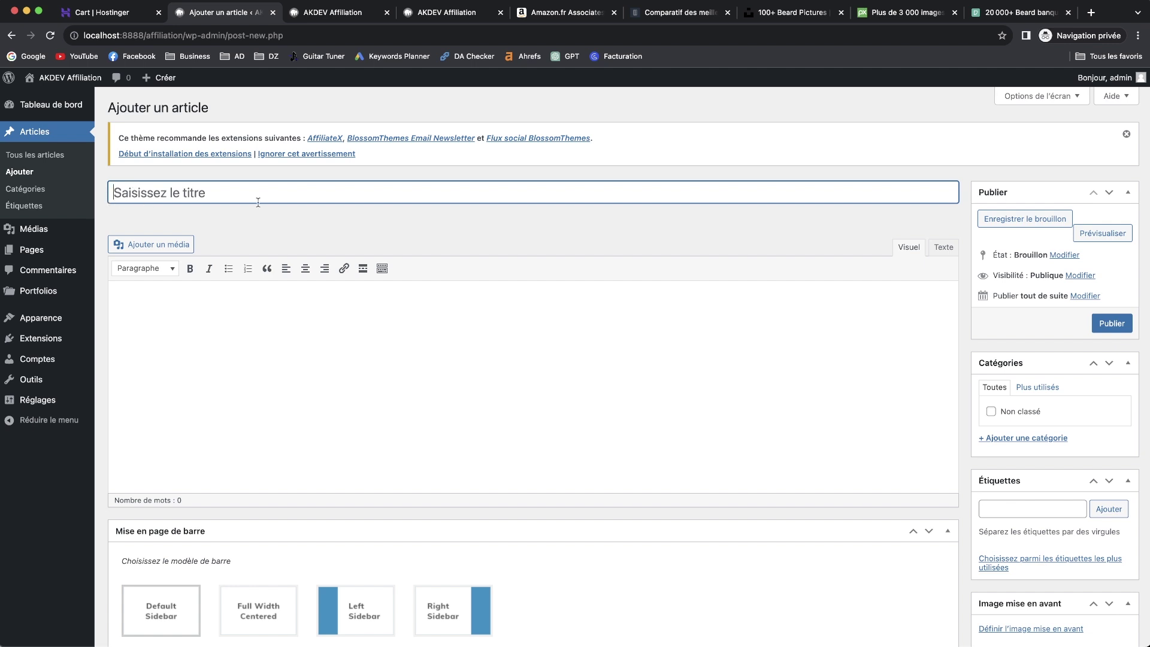
pyautogui.write('Quelles ')
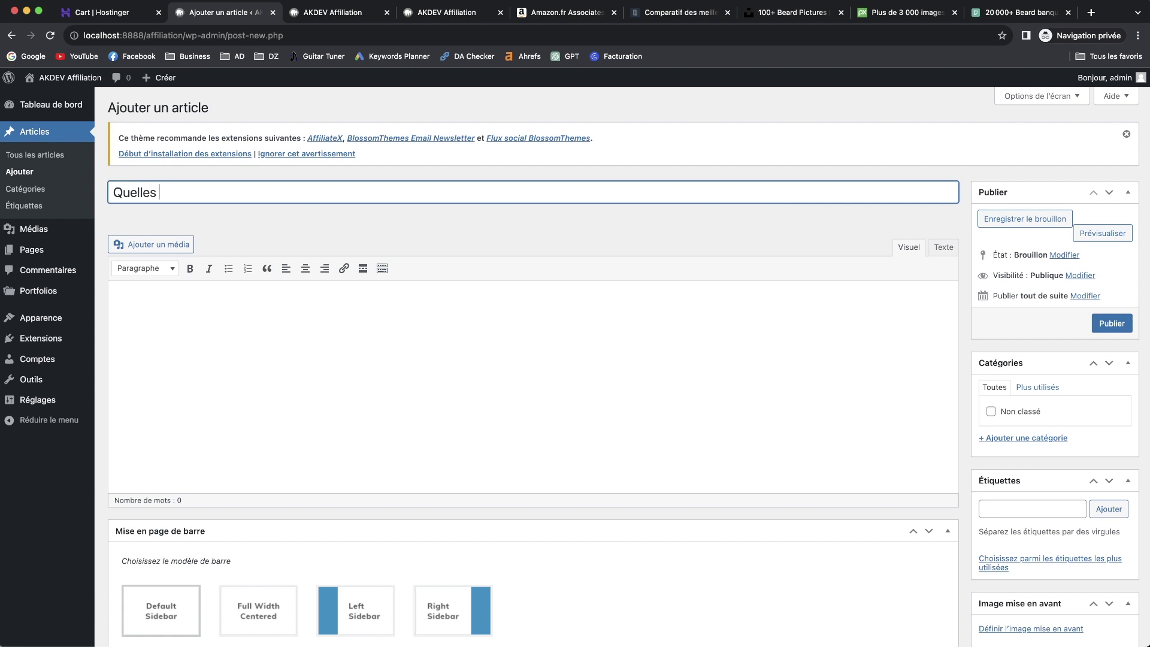
pyautogui.write('sont les meilleures tondeuses à barbe en 2023 ?')
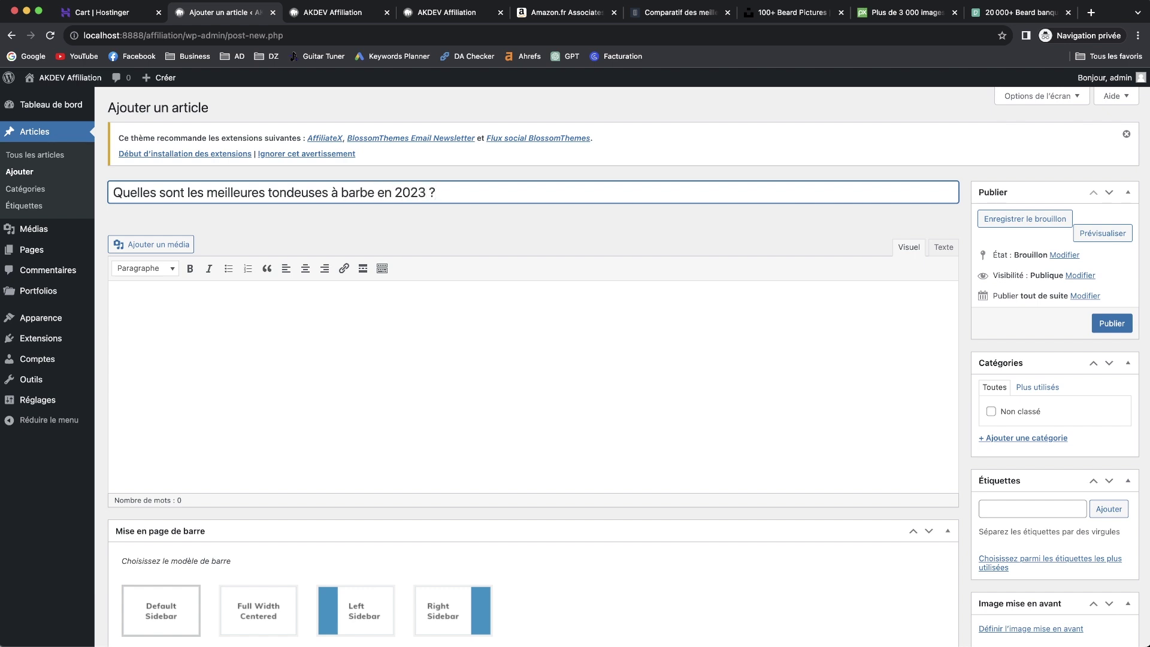
# Step: Add the line "Les meilleures tondeuses à barbe pour moins de 100 euros" to the post body and format it as Titre 2
pyautogui.click(394, 337)
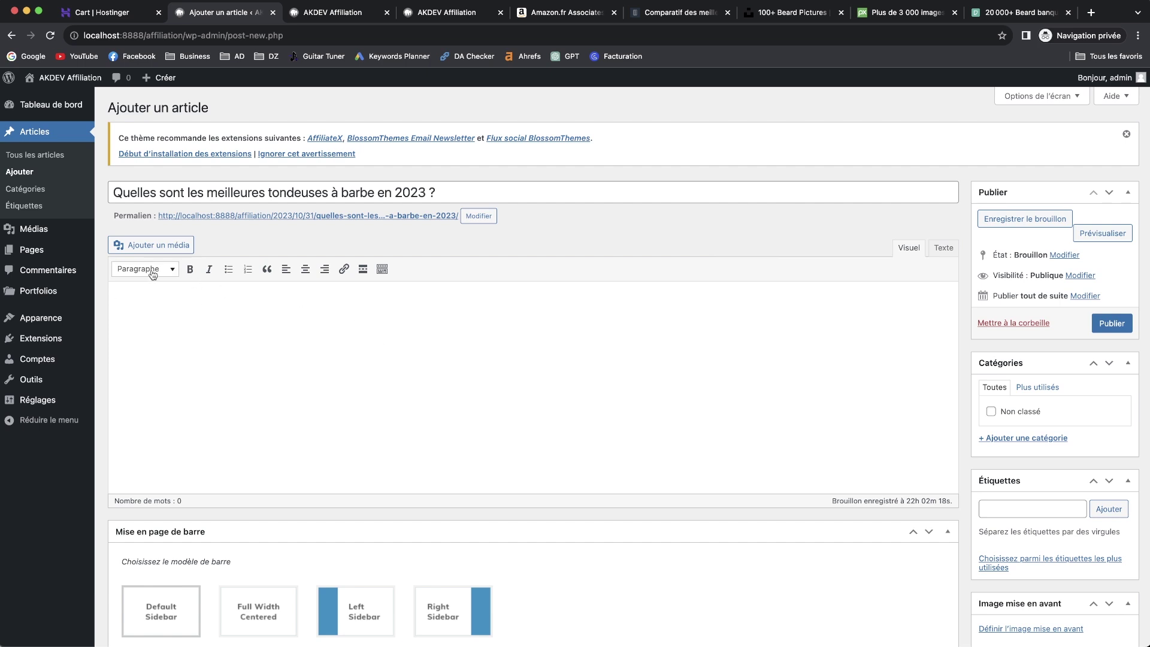
pyautogui.write('Les meilleures tondeuses à barbe pour moins de 100 euros')
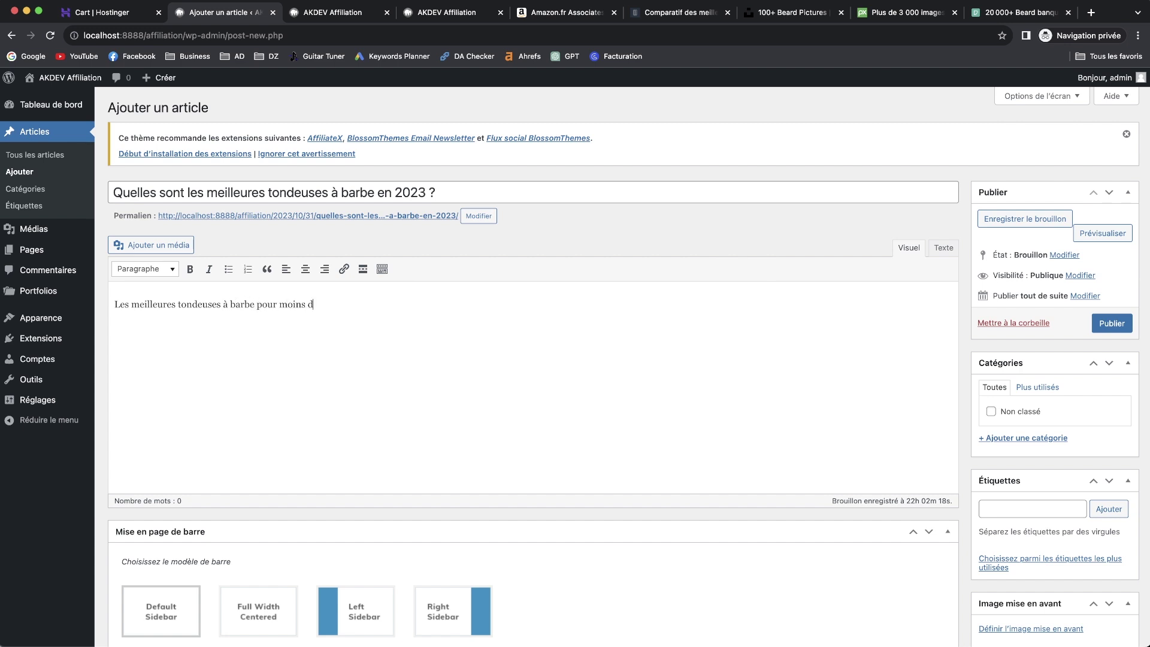
pyautogui.tripleClick(176, 302)
pyautogui.click(169, 270)
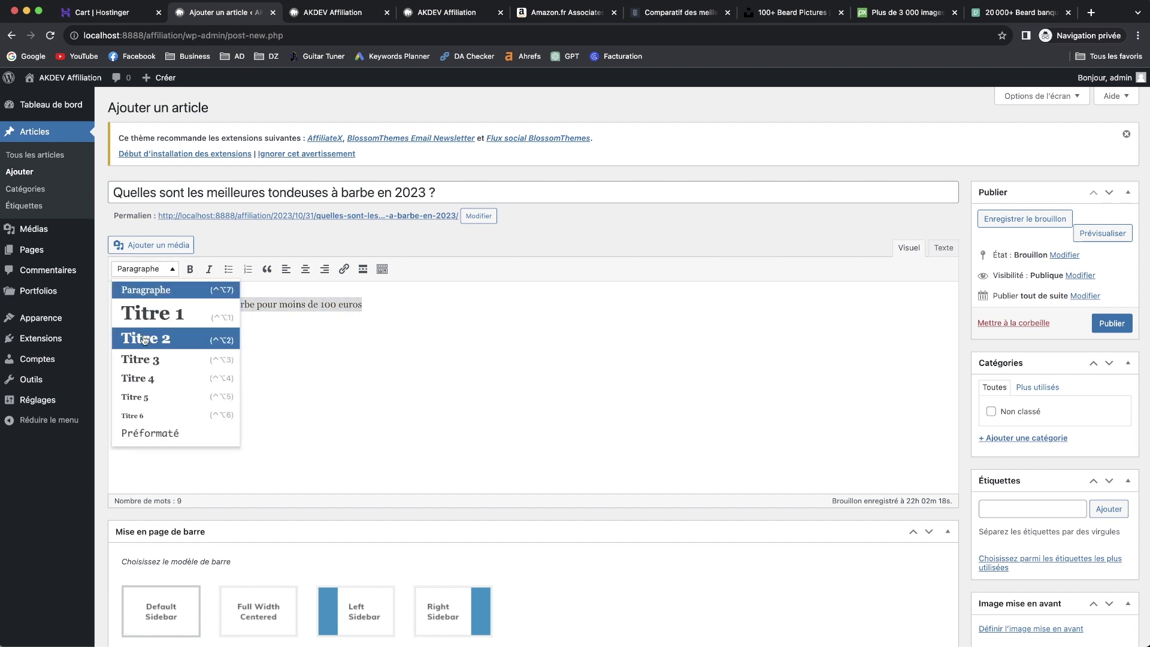
pyautogui.click(180, 337)
pyautogui.click(563, 333)
# Step: Below the heading, add a "lorem ipsum" paragraph and the line "Présentation de la tondeuse X" formatted as Titre 3
pyautogui.press('Return')
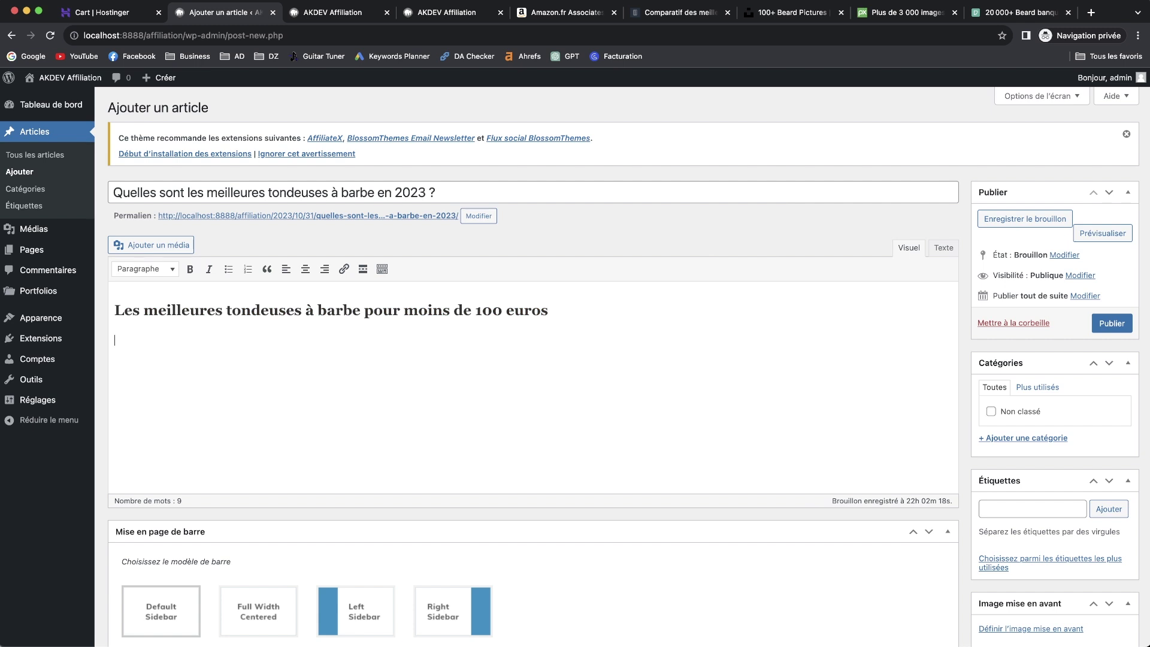
pyautogui.write('lorem ipsum ')
pyautogui.write('Présentation')
pyautogui.write(' de la tondeuse ')
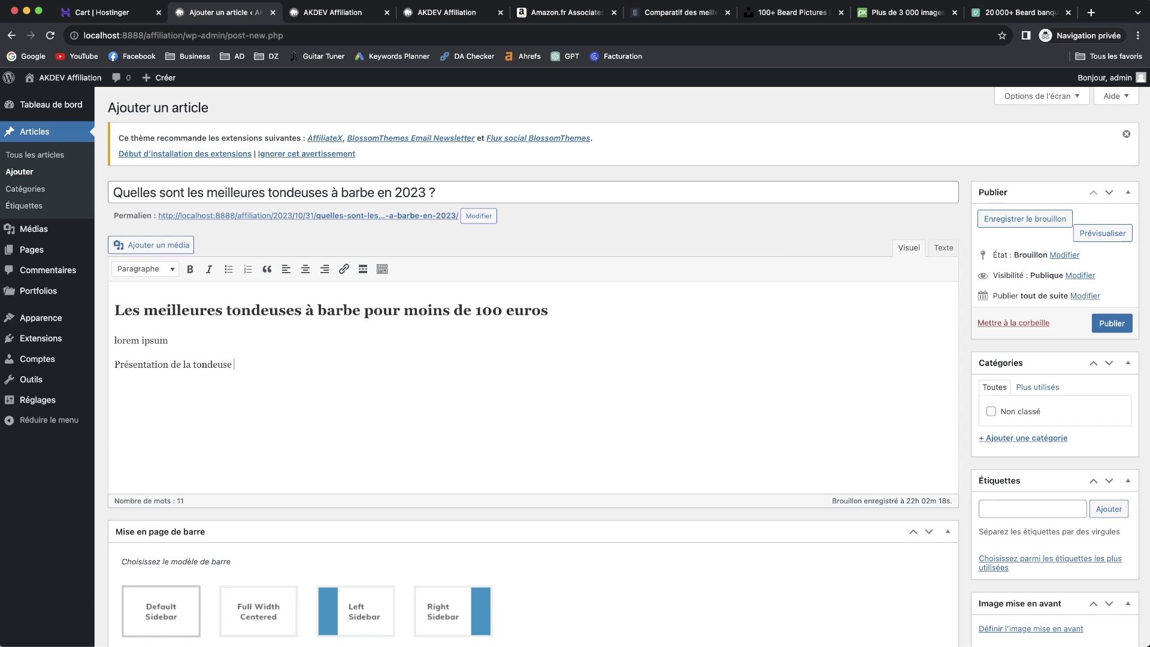
pyautogui.write('X')
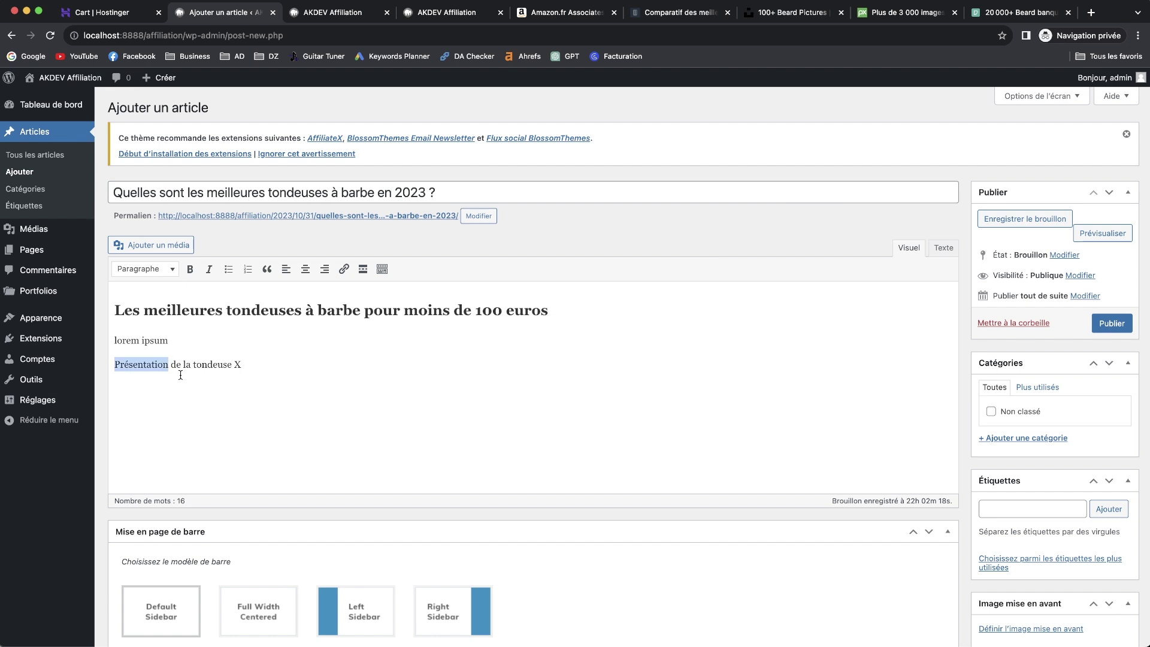
pyautogui.tripleClick(188, 363)
pyautogui.click(155, 268)
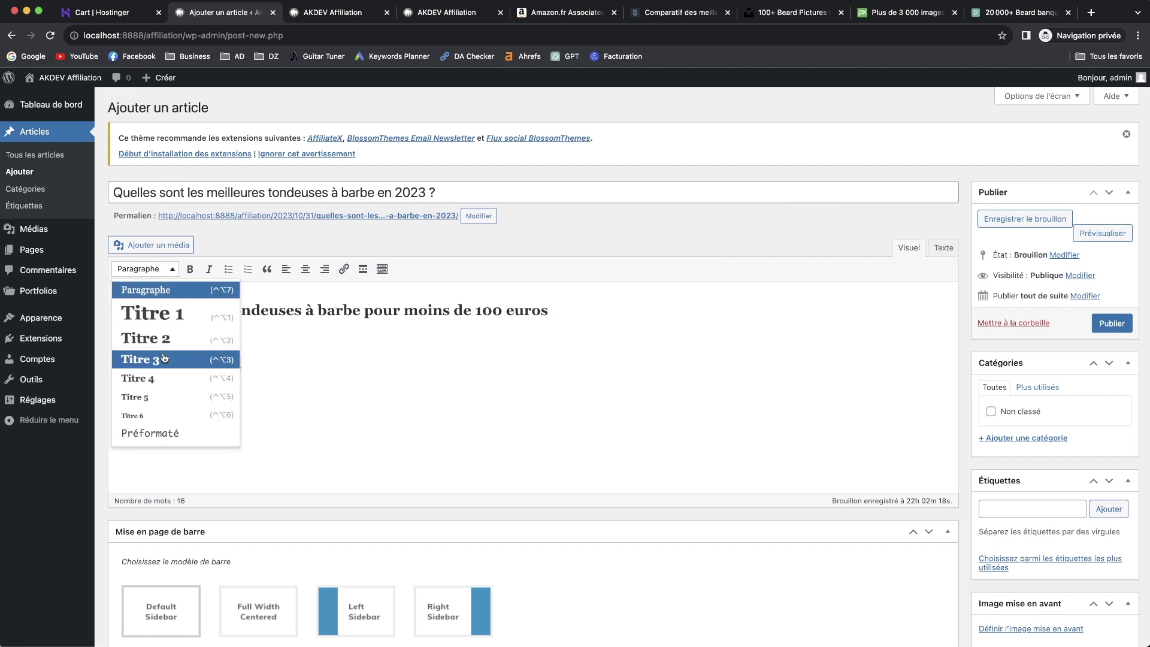
pyautogui.click(144, 359)
# Step: Check the post's HTML code, return to the visual editor and save the post as a draft
pyautogui.click(938, 248)
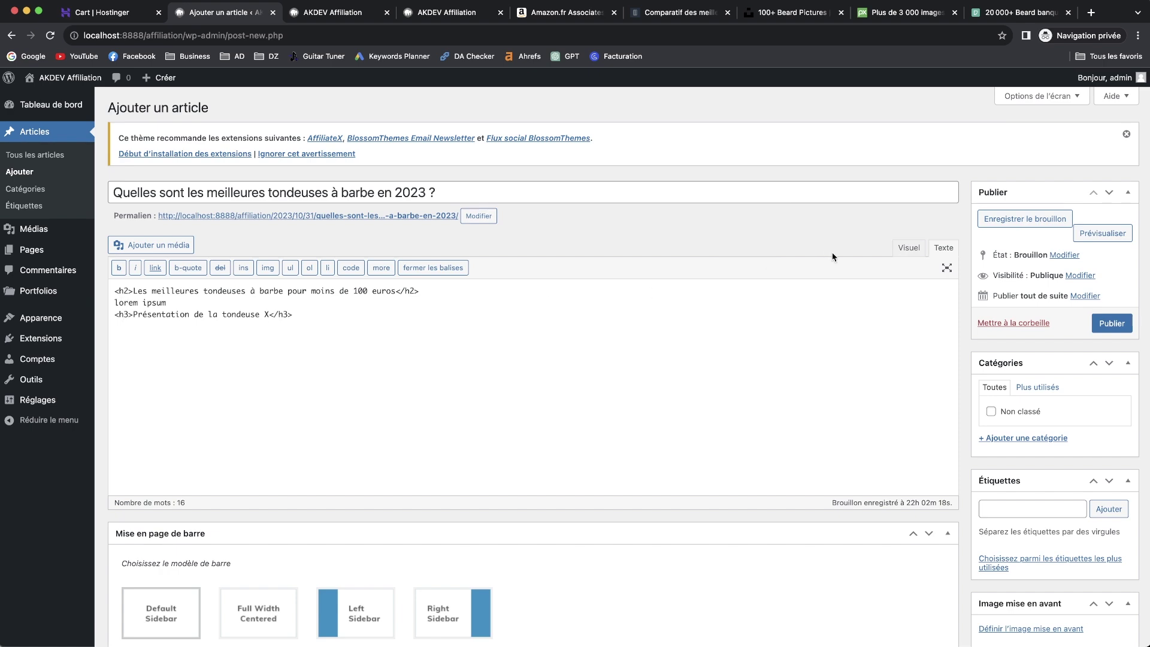
pyautogui.click(908, 248)
pyautogui.click(1019, 220)
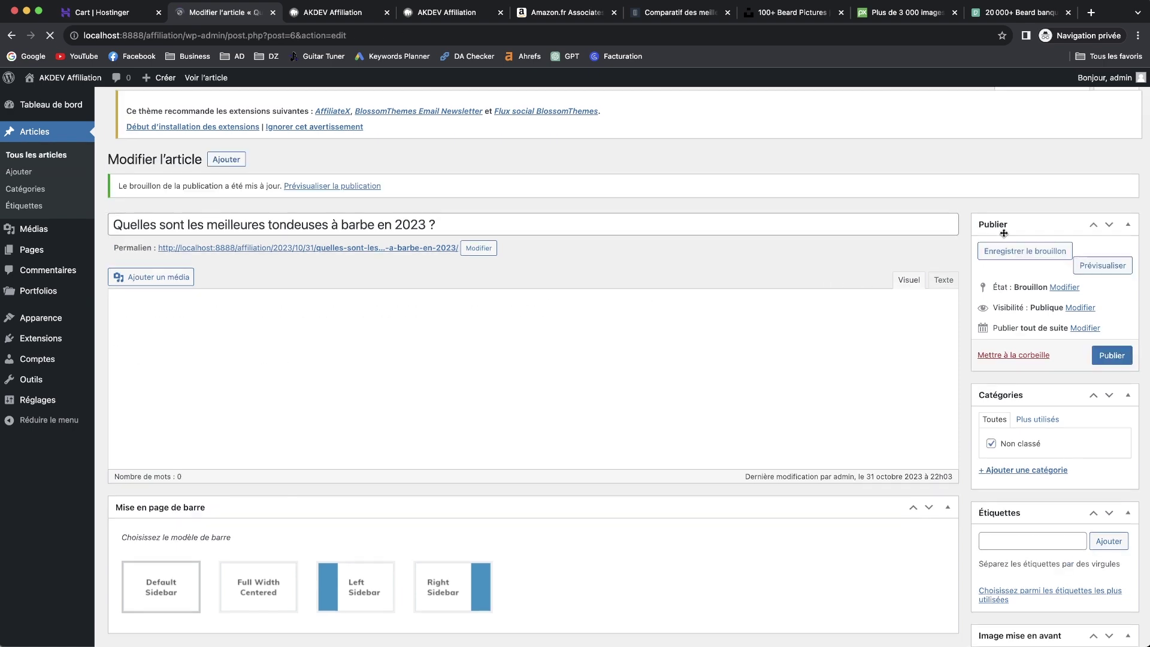
# Step: Preview the draft article on the site and examine its title, headings and text layout
pyautogui.click(1103, 268)
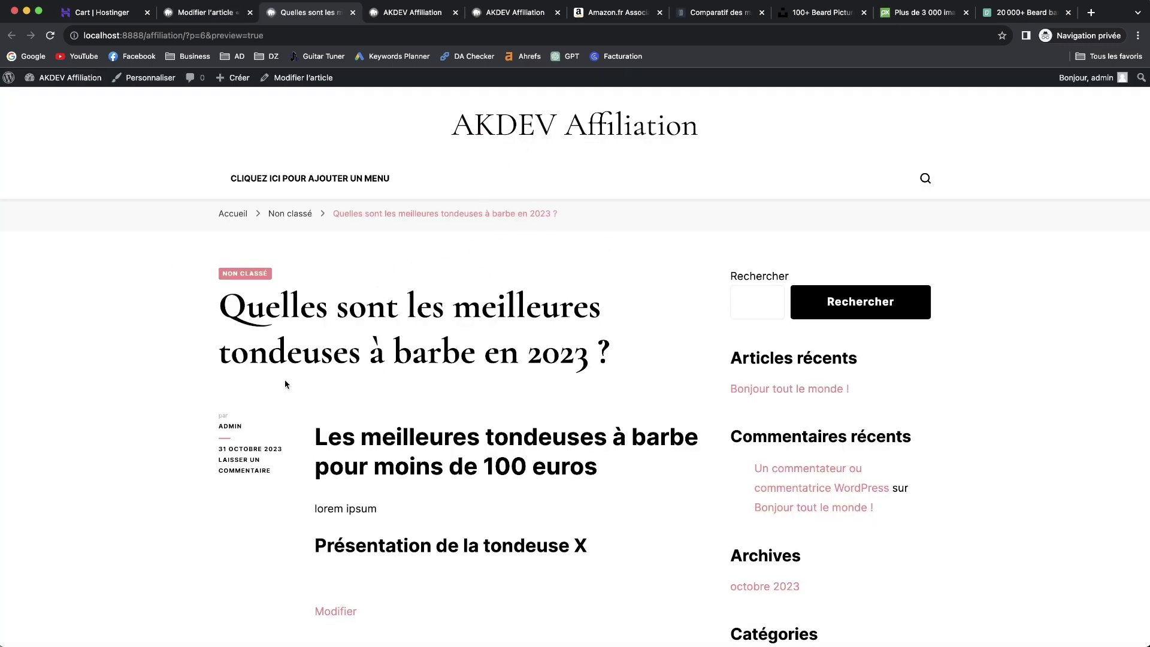
pyautogui.scroll(-8, 291, 370)
pyautogui.scroll(6, 359, 371)
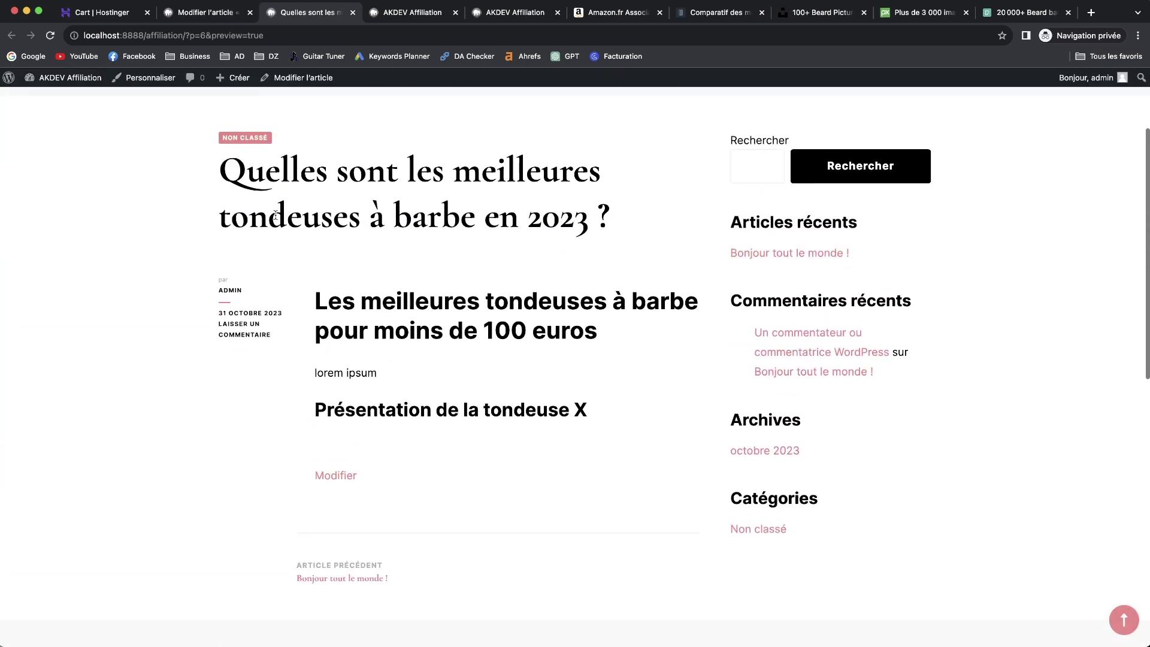
pyautogui.scroll(1, 276, 215)
pyautogui.tripleClick(439, 267)
pyautogui.click(439, 267)
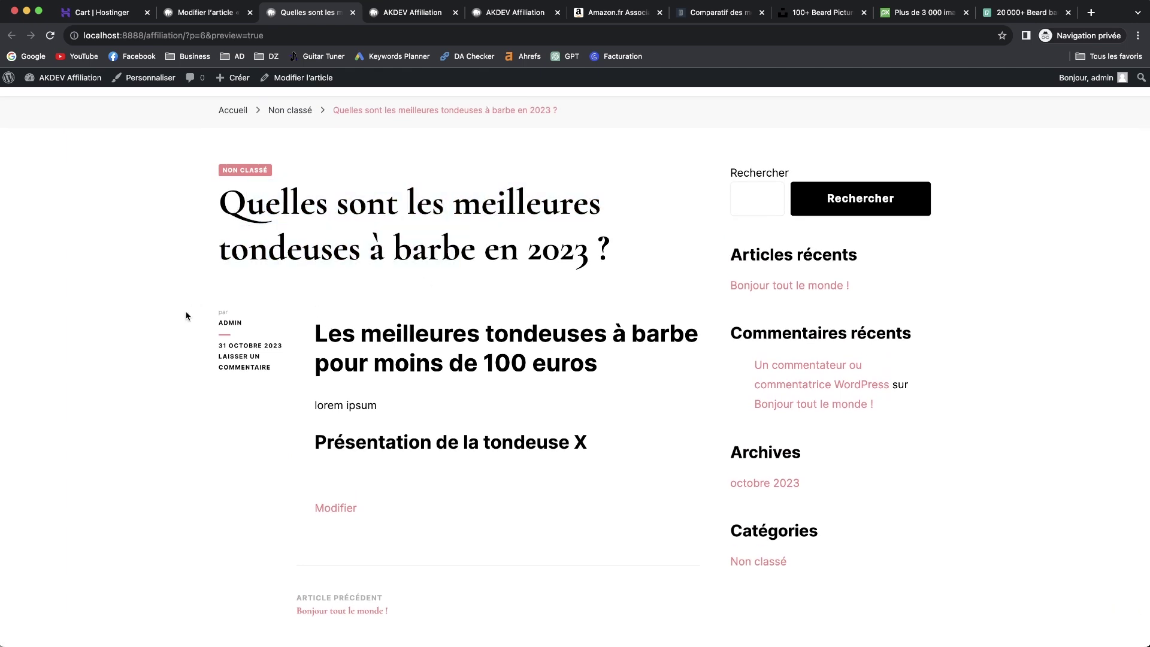
pyautogui.moveTo(363, 330); pyautogui.dragTo(510, 486)
pyautogui.click(523, 495)
pyautogui.scroll(2, 652, 281)
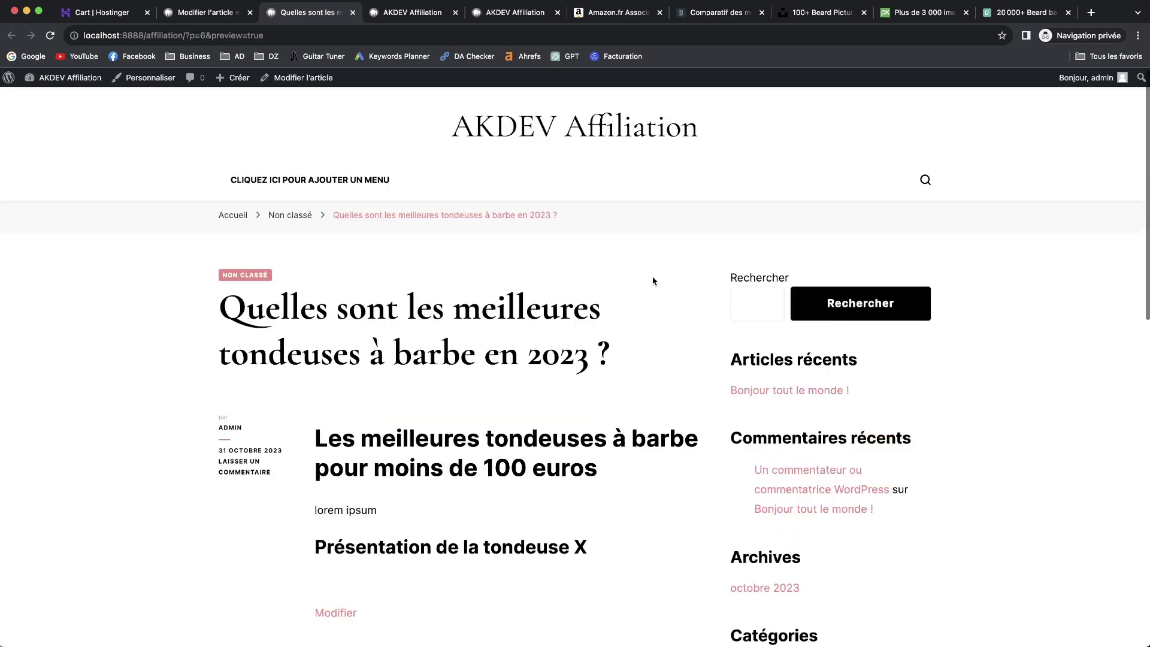
pyautogui.scroll(1, 309, 212)
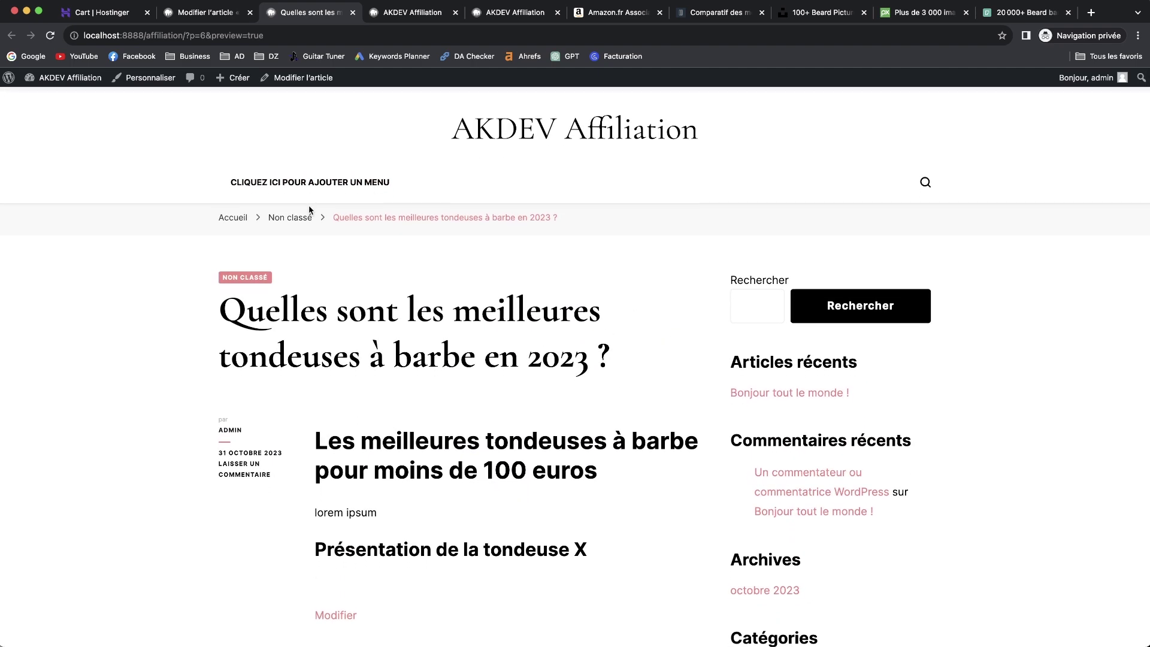
# Step: Browse the free beard photos and download the close-up portrait of the bearded man in a beanie from Pixabay at 1280×853
pyautogui.click(210, 12)
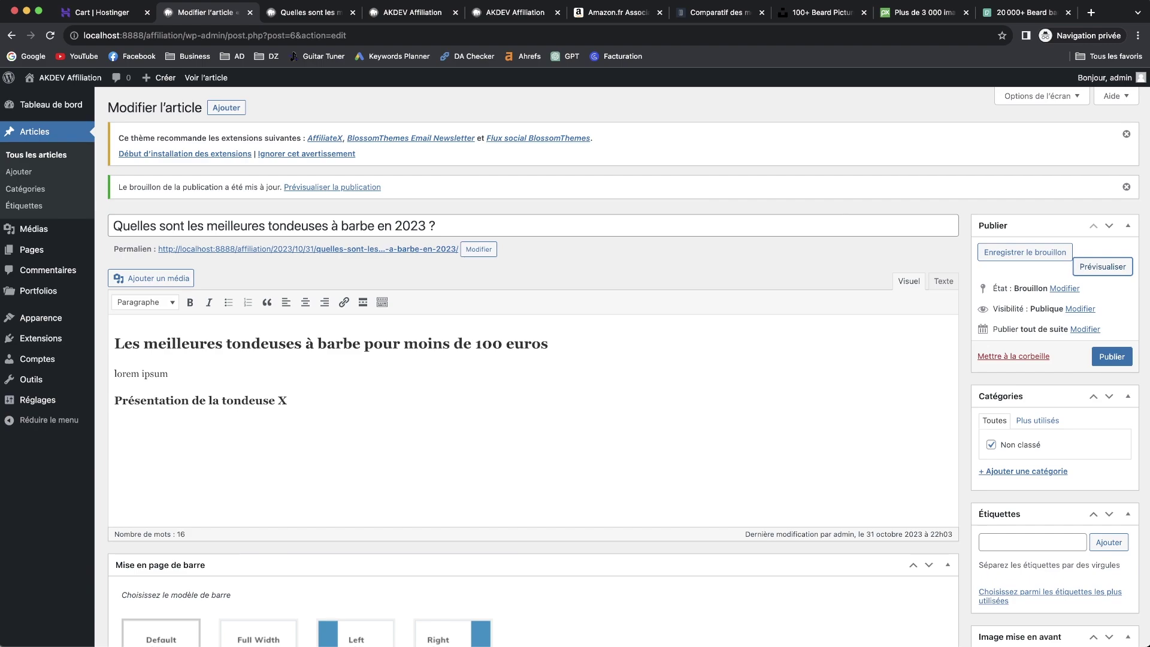
pyautogui.click(802, 12)
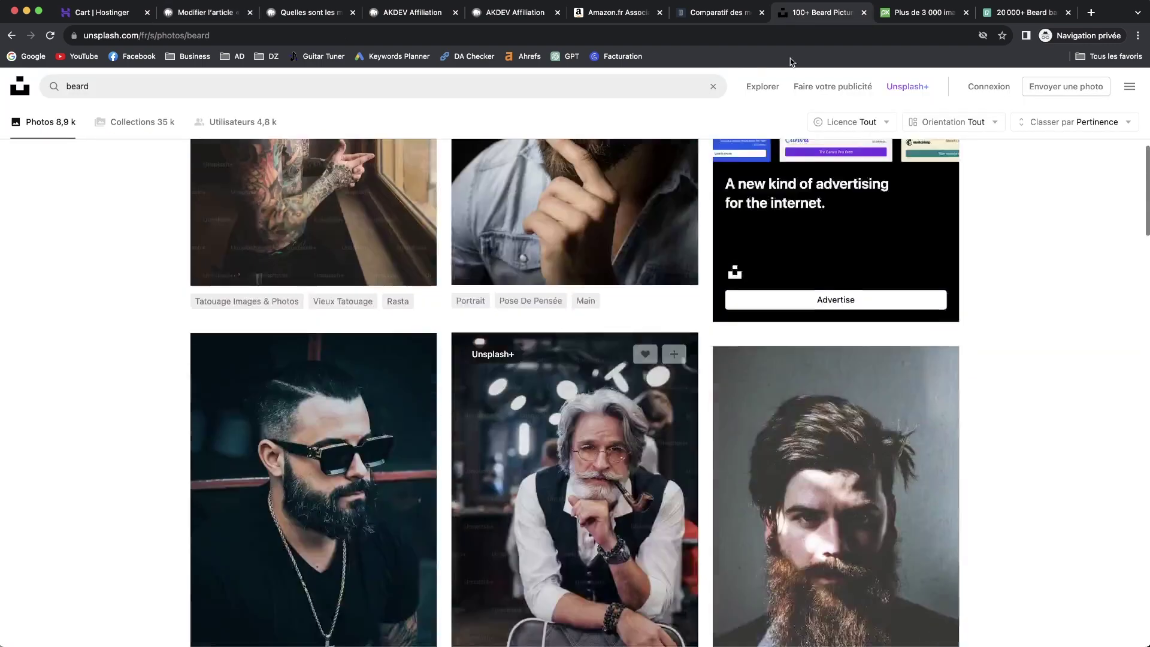
pyautogui.click(898, 12)
pyautogui.scroll(-5, 390, 326)
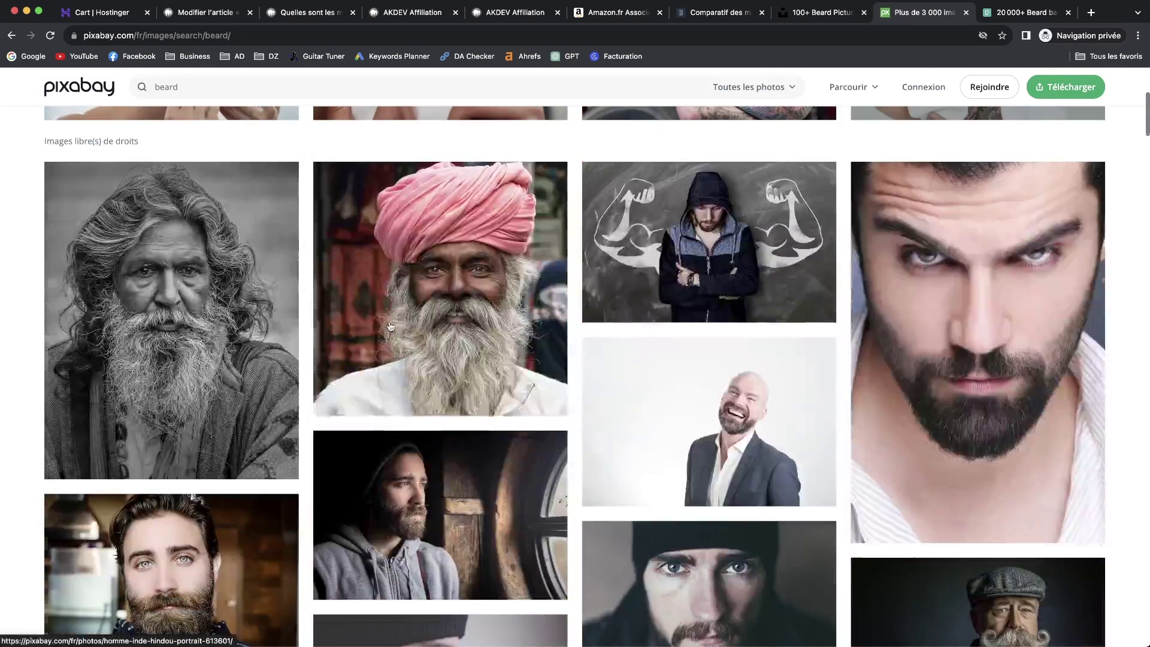
pyautogui.scroll(-10, 590, 364)
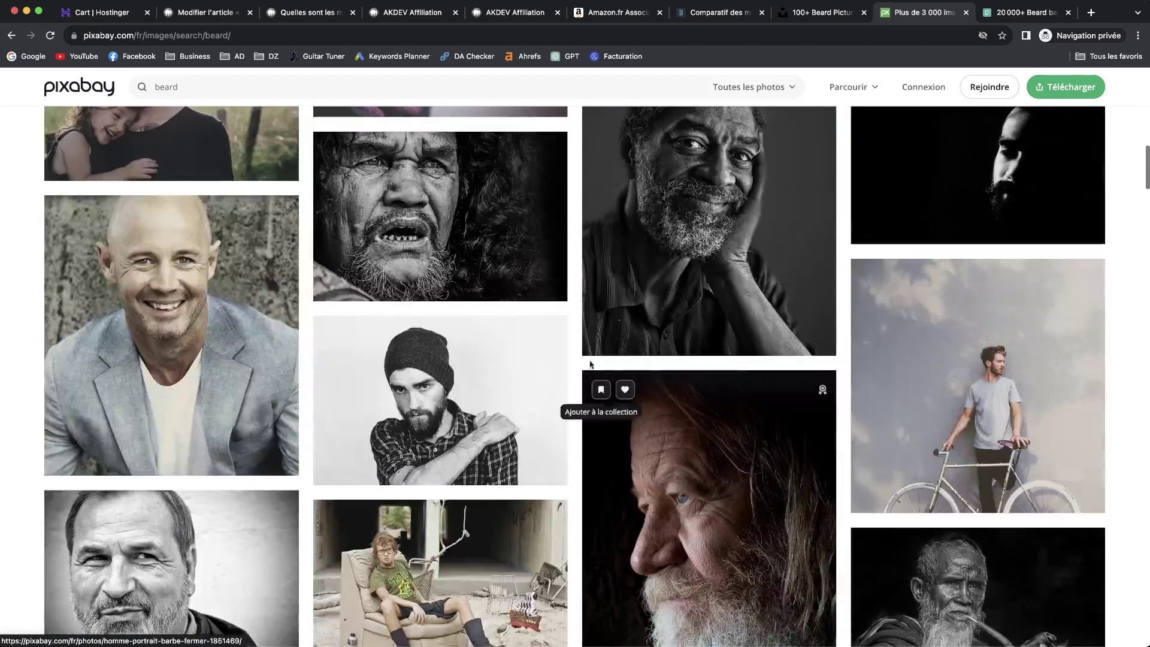
pyautogui.scroll(5, 590, 363)
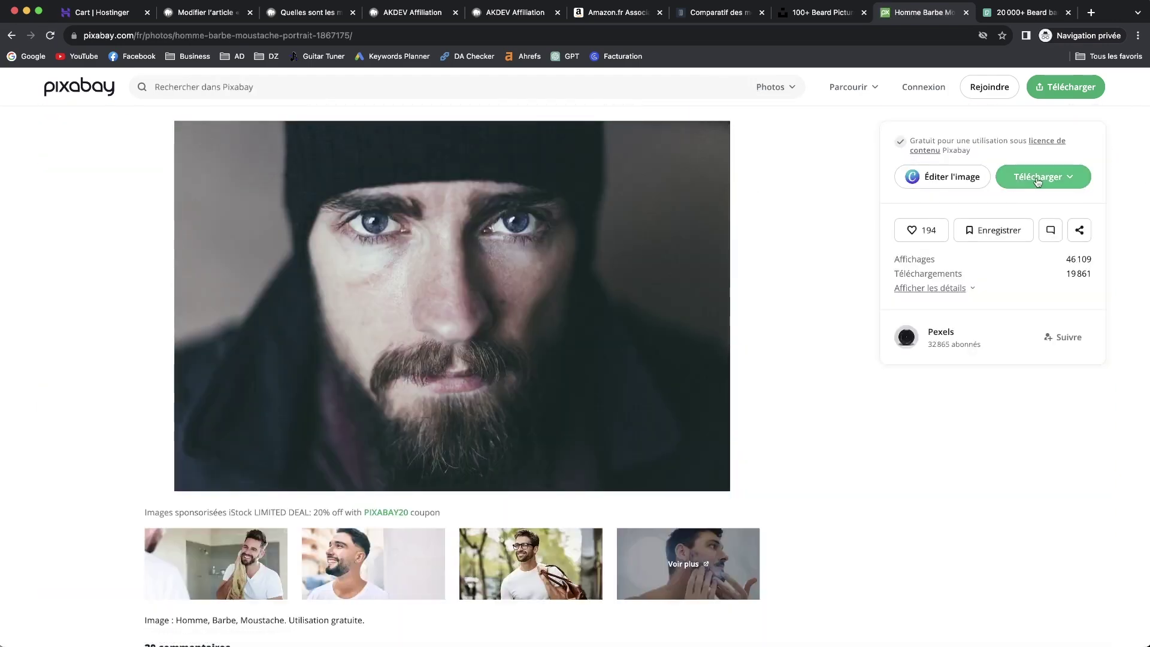
pyautogui.click(1018, 176)
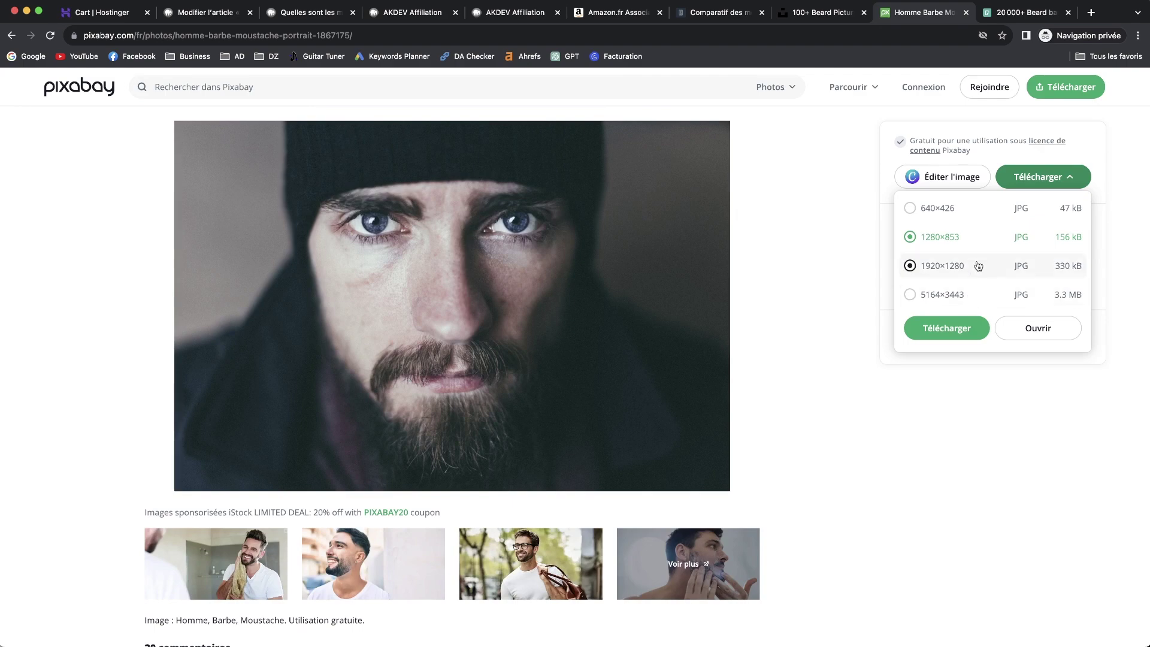
pyautogui.click(946, 328)
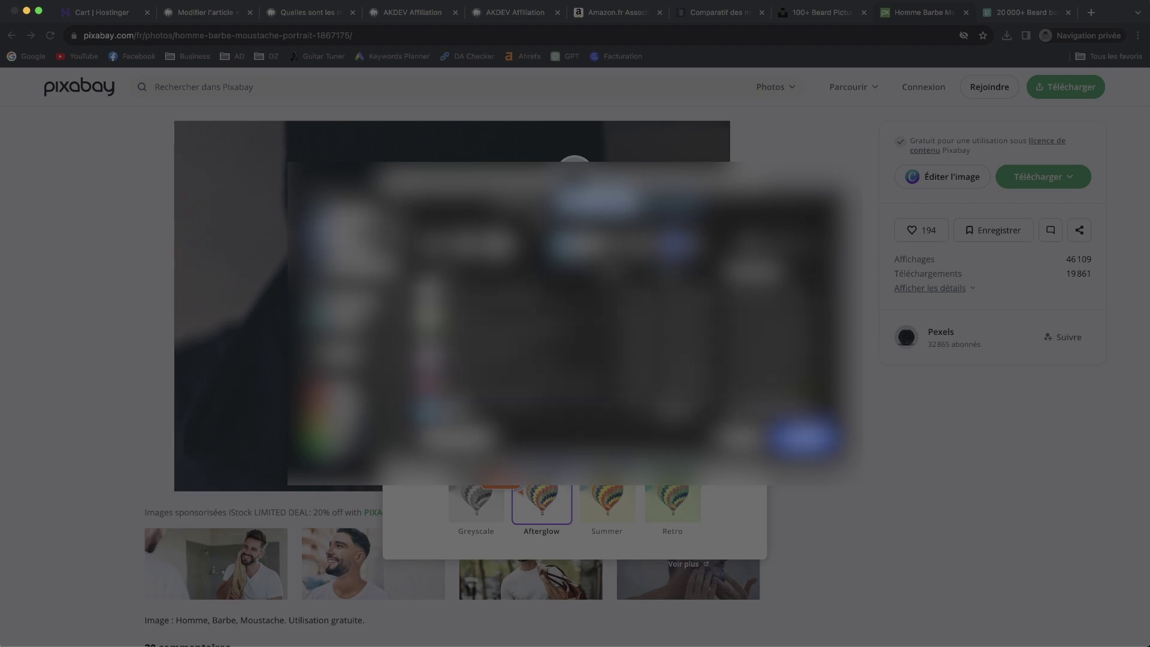
pyautogui.click(803, 437)
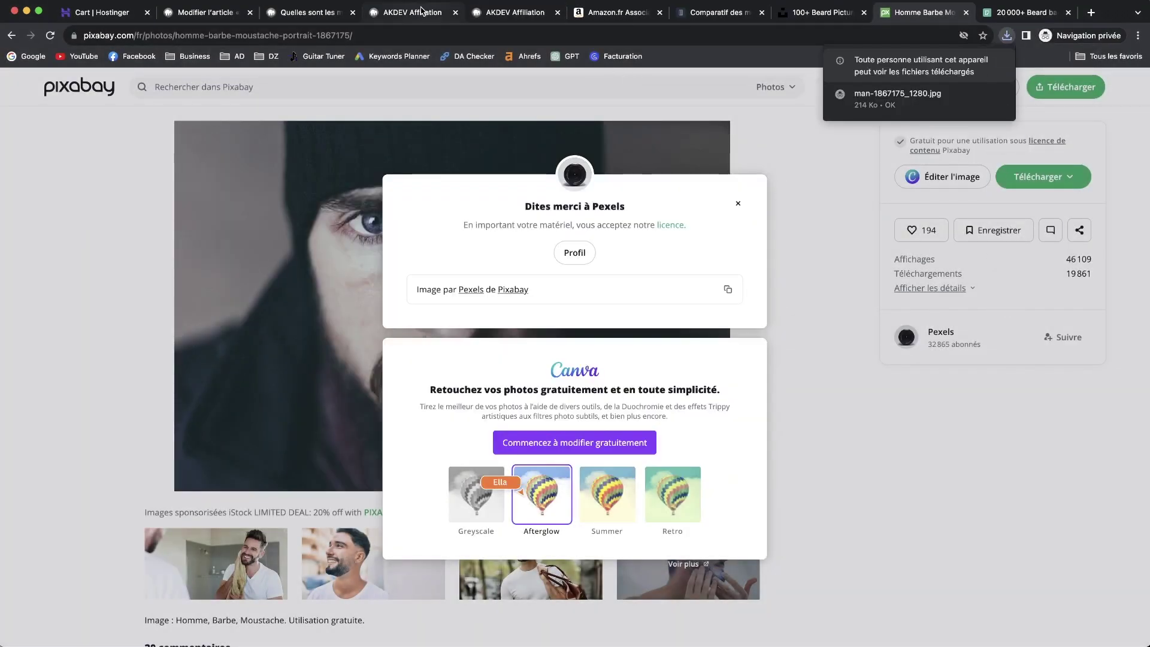
# Step: Upload man-1867175_1280.jpg from the Bureau folder and set it as the article's featured image
pyautogui.click(206, 12)
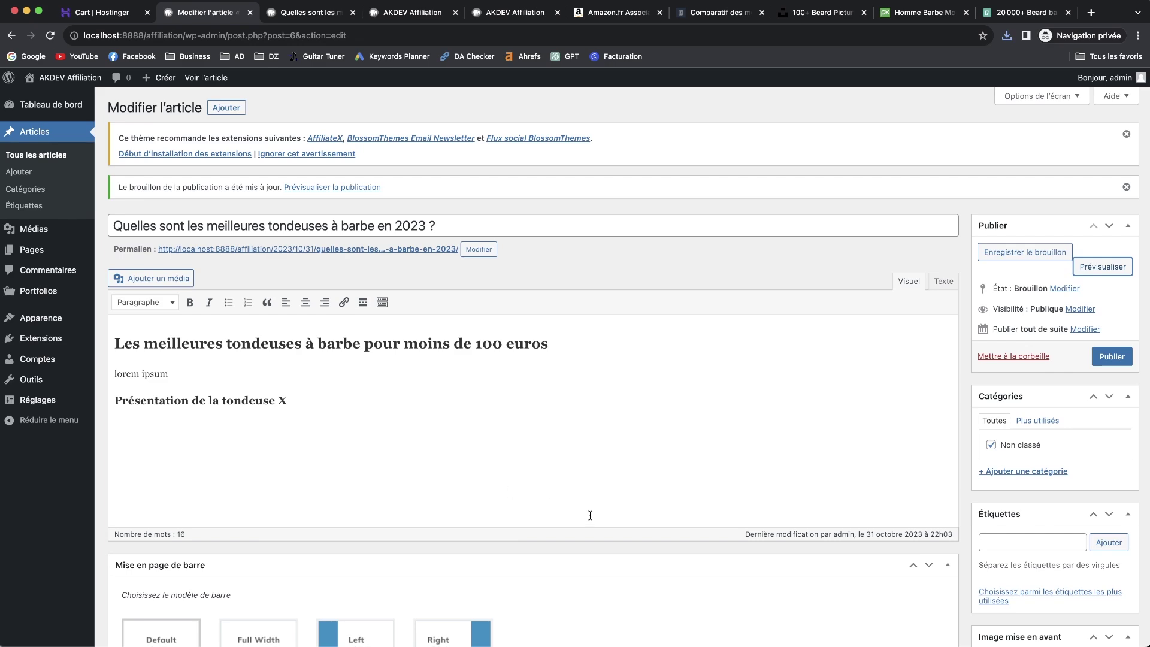
pyautogui.scroll(-3, 1000, 625)
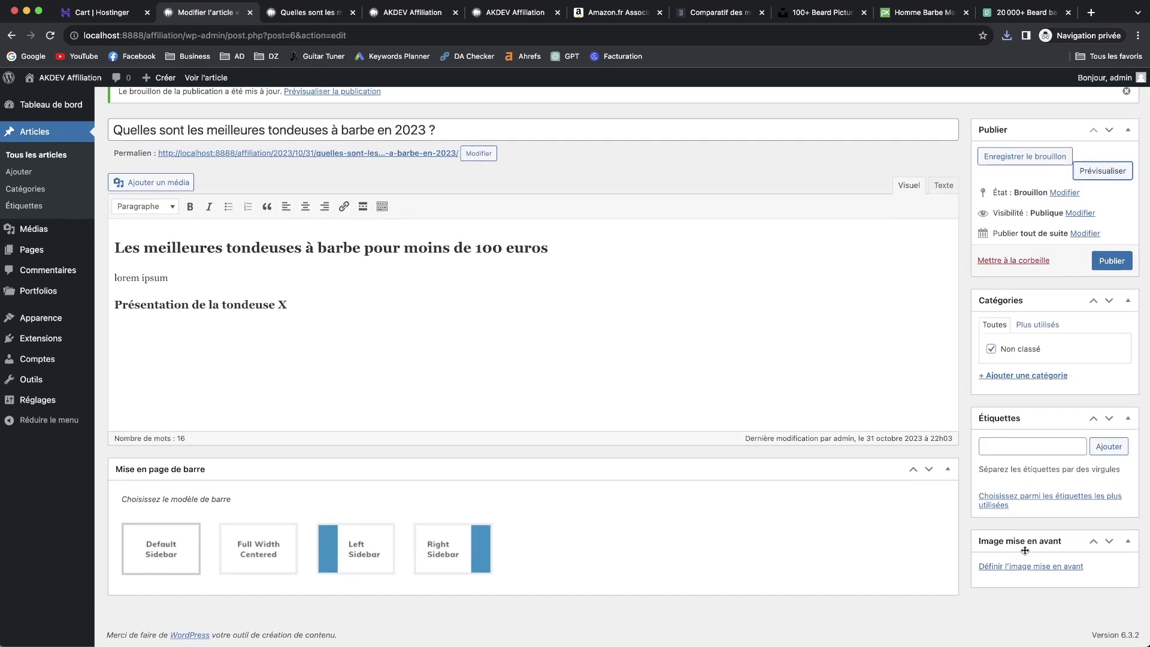
pyautogui.click(1020, 570)
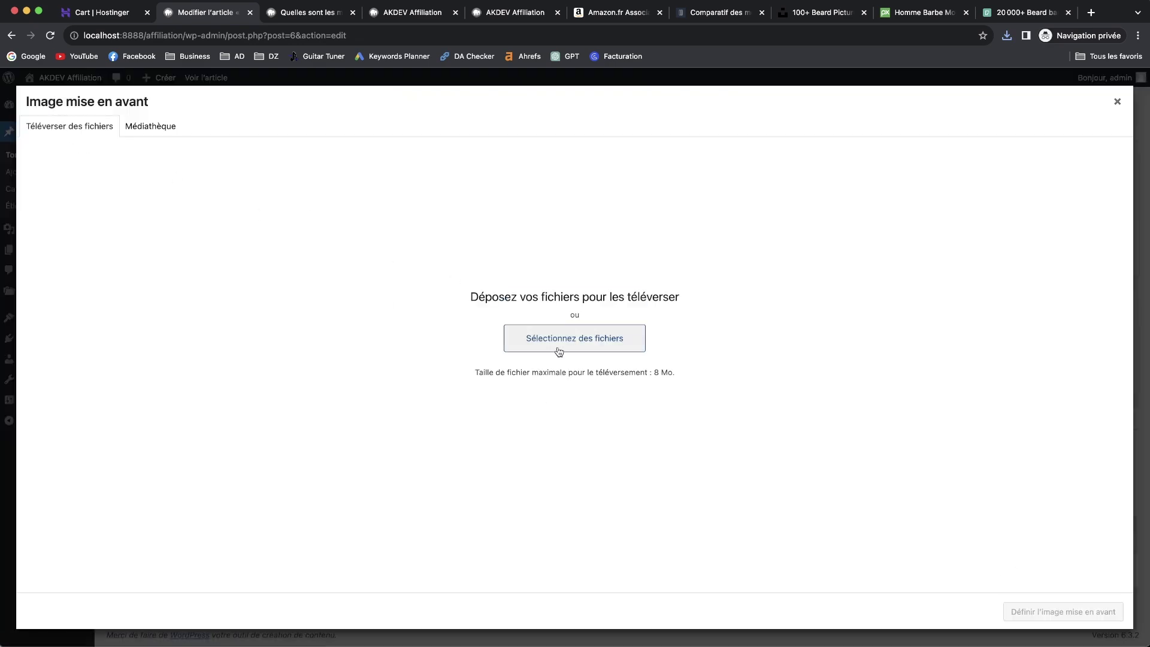
pyautogui.click(467, 159)
pyautogui.click(371, 245)
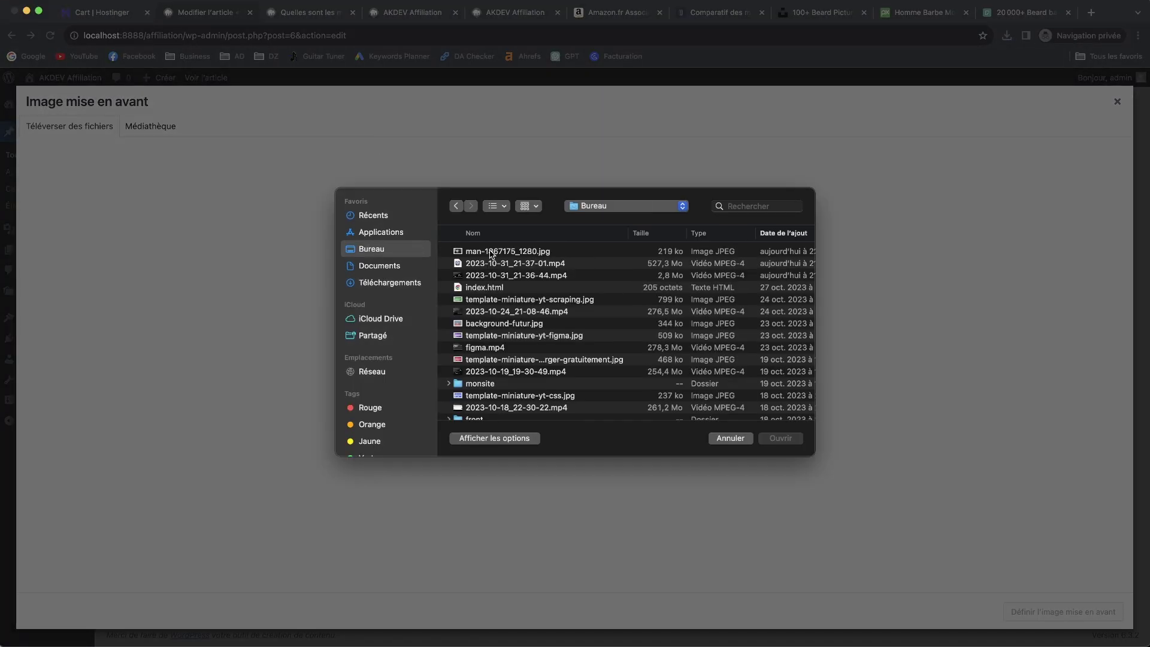
pyautogui.doubleClick(493, 248)
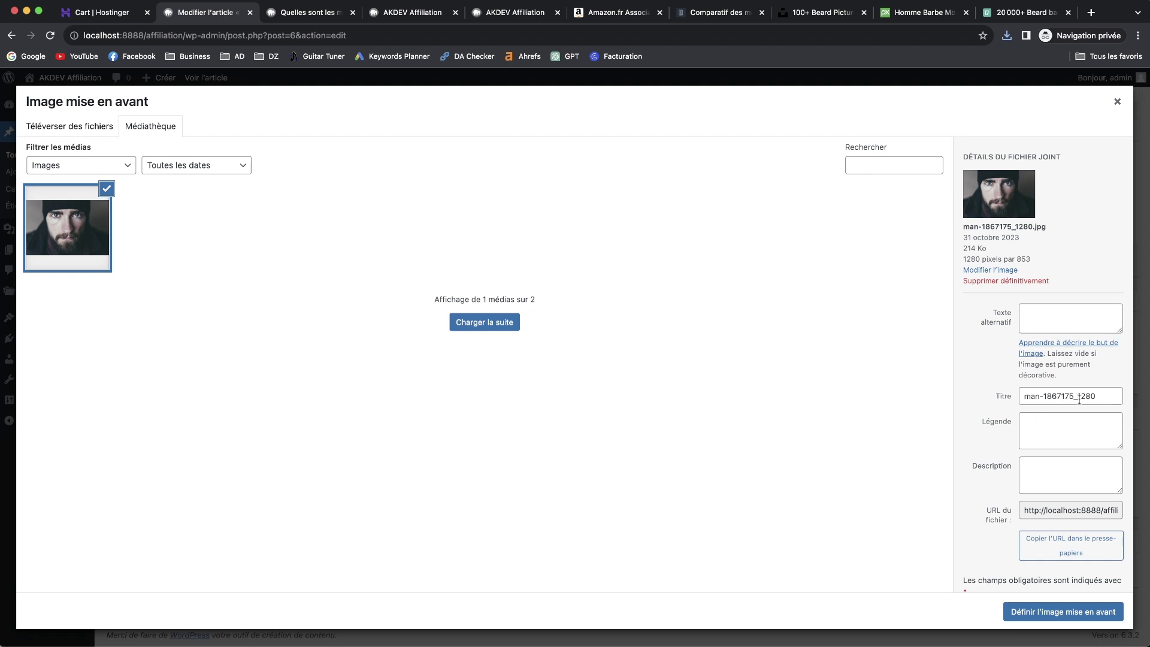
pyautogui.click(1027, 619)
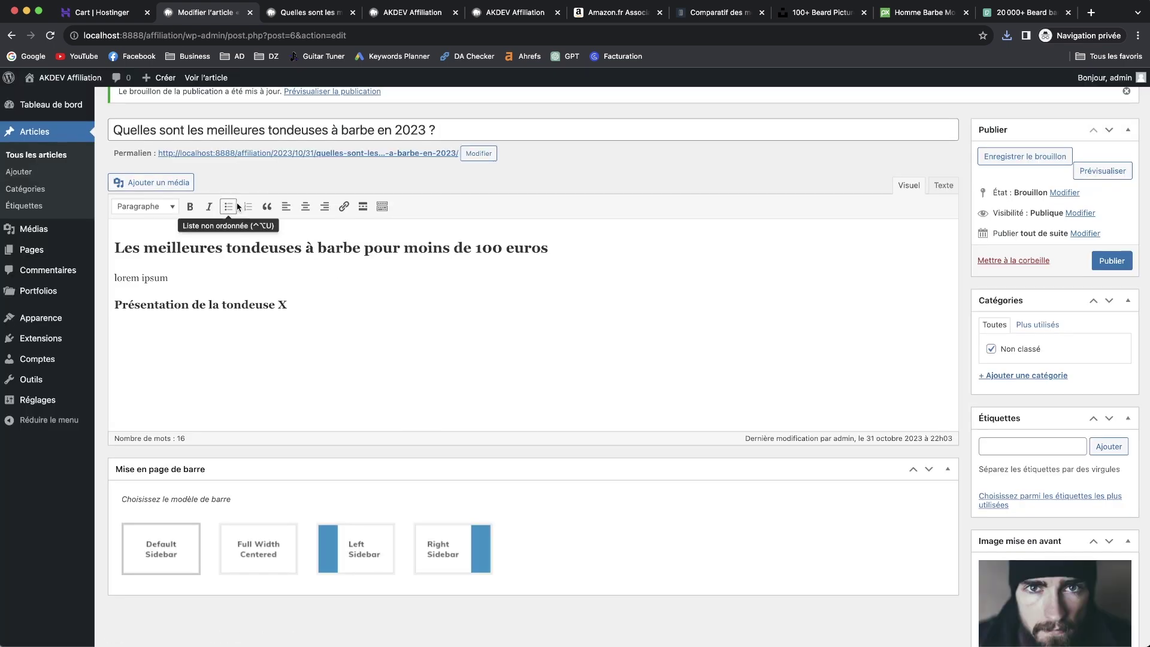
# Step: Save the draft and preview the article to examine the featured image and the headings below it
pyautogui.click(1028, 154)
pyautogui.click(1101, 264)
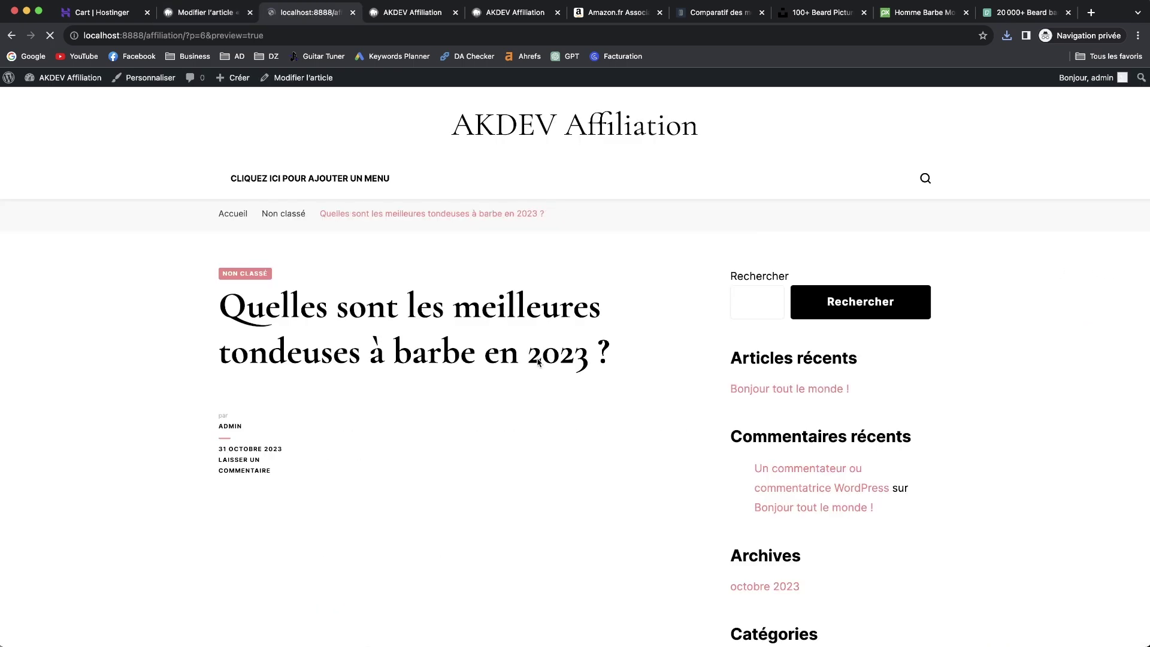
pyautogui.scroll(-5, 467, 390)
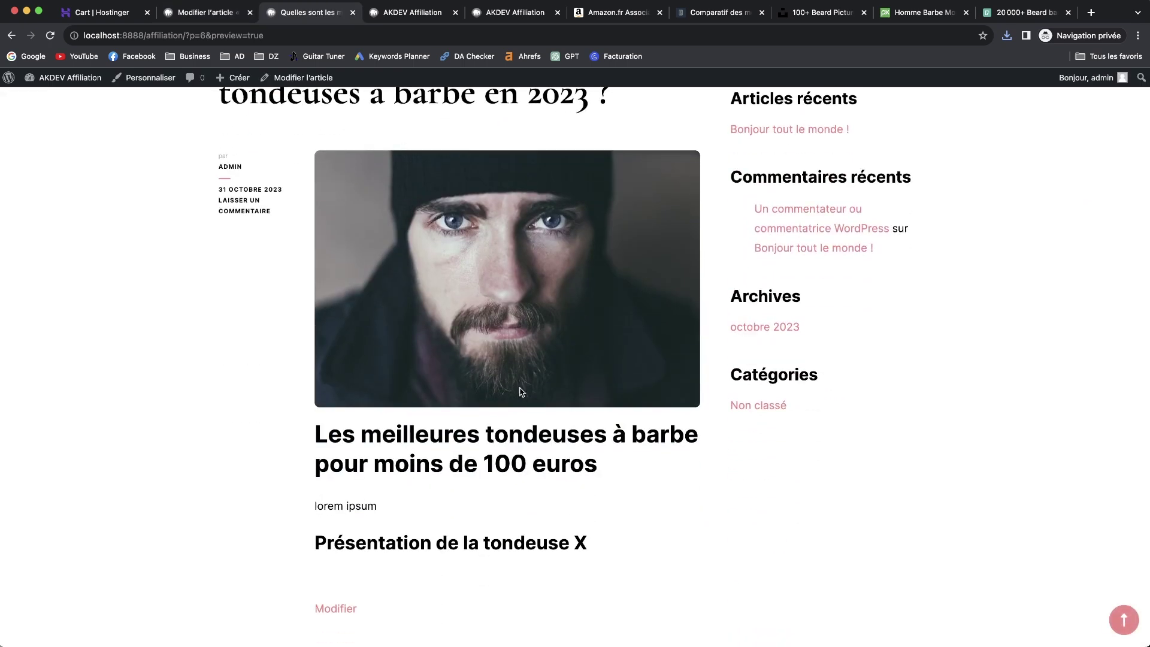
pyautogui.moveTo(359, 434); pyautogui.dragTo(566, 491)
pyautogui.click(579, 456)
pyautogui.scroll(-4, 365, 270)
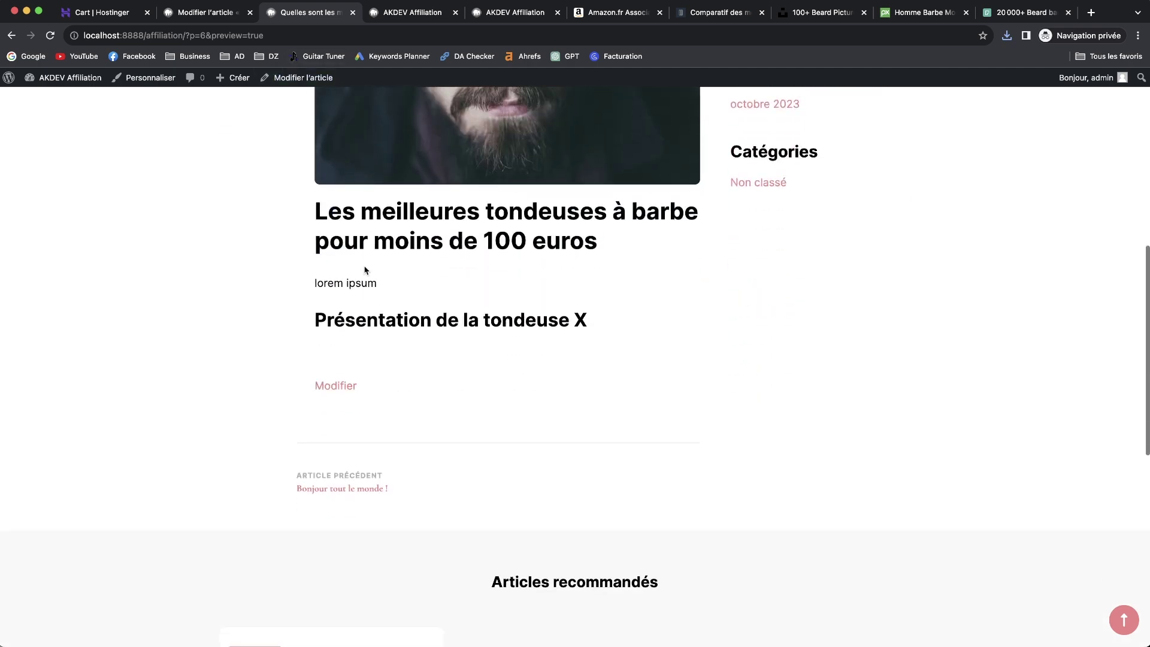
# Step: Copy the "lorem ipsum" paragraph and paste it below the heading "Présentation de la tondeuse X" in the post
pyautogui.click(209, 14)
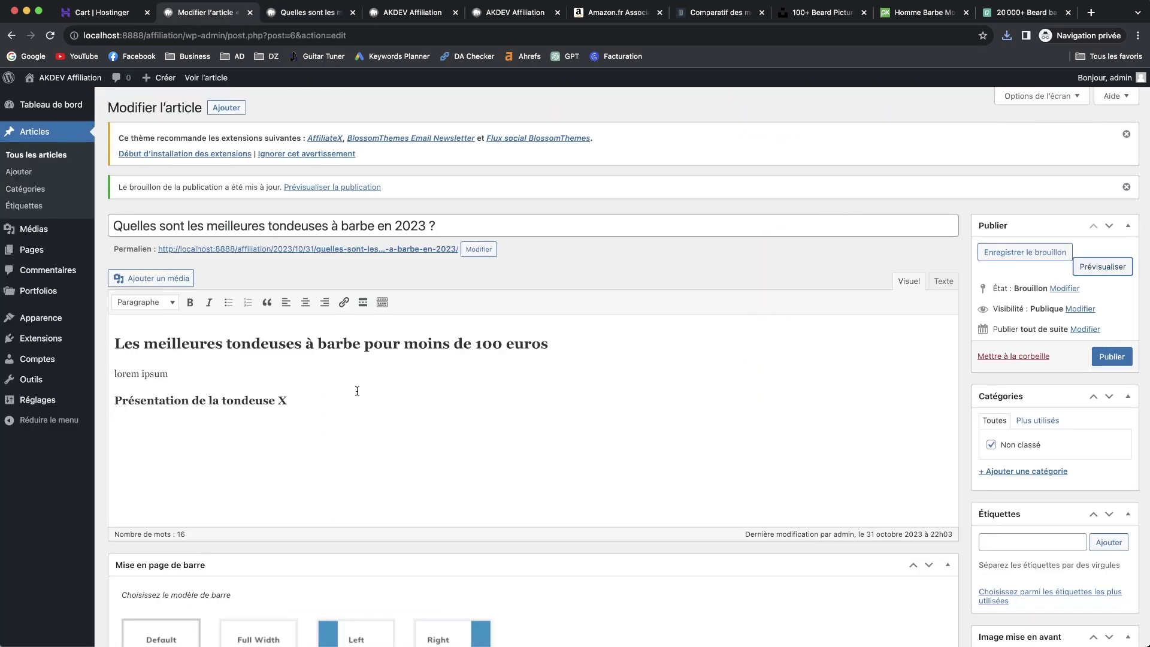
pyautogui.moveTo(212, 366); pyautogui.dragTo(92, 363)
pyautogui.hotkey('ctrl', 'c')
pyautogui.click(335, 400)
pyautogui.press('Return')
pyautogui.hotkey('ctrl', 'v')
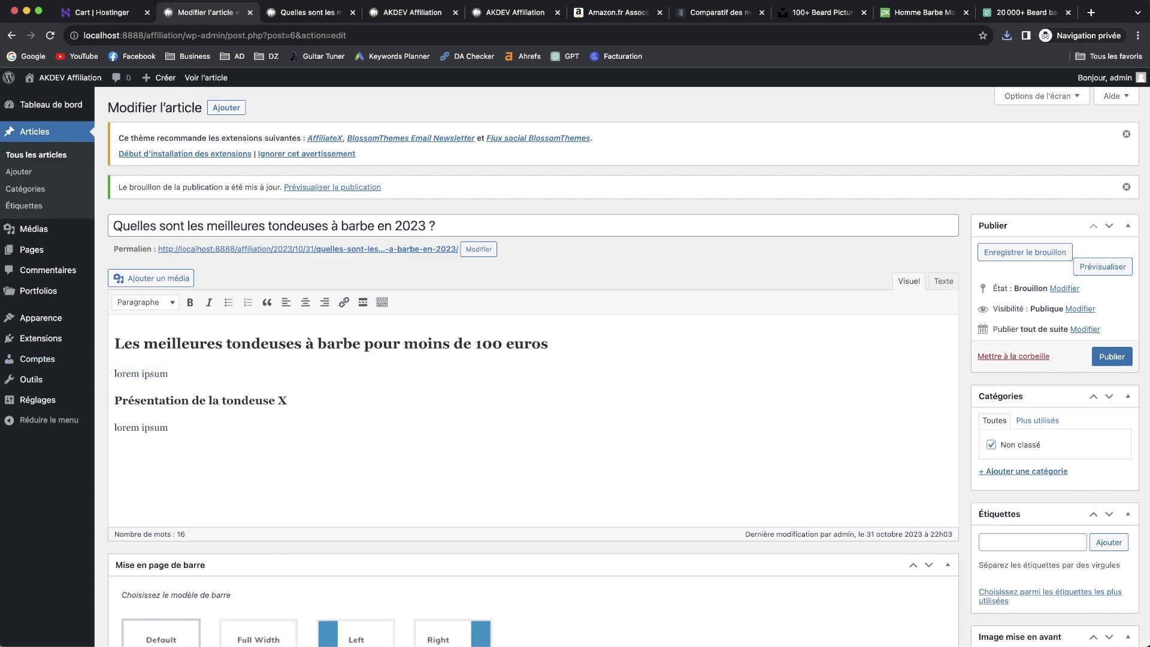
pyautogui.scroll(-4, 370, 384)
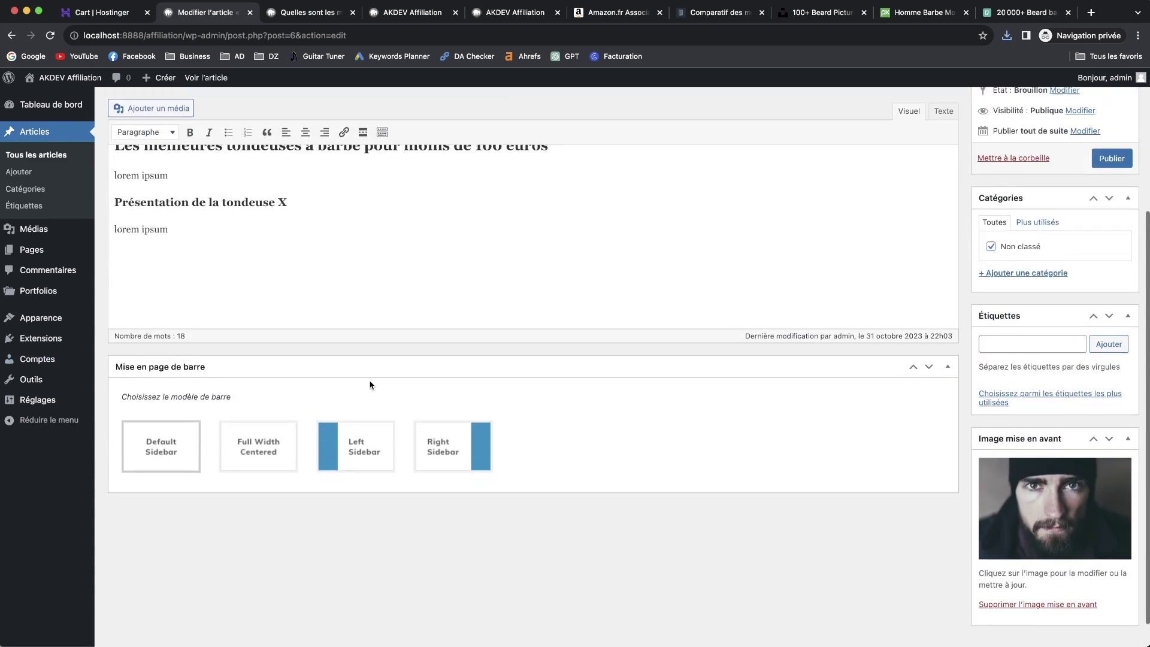
pyautogui.scroll(2, 370, 384)
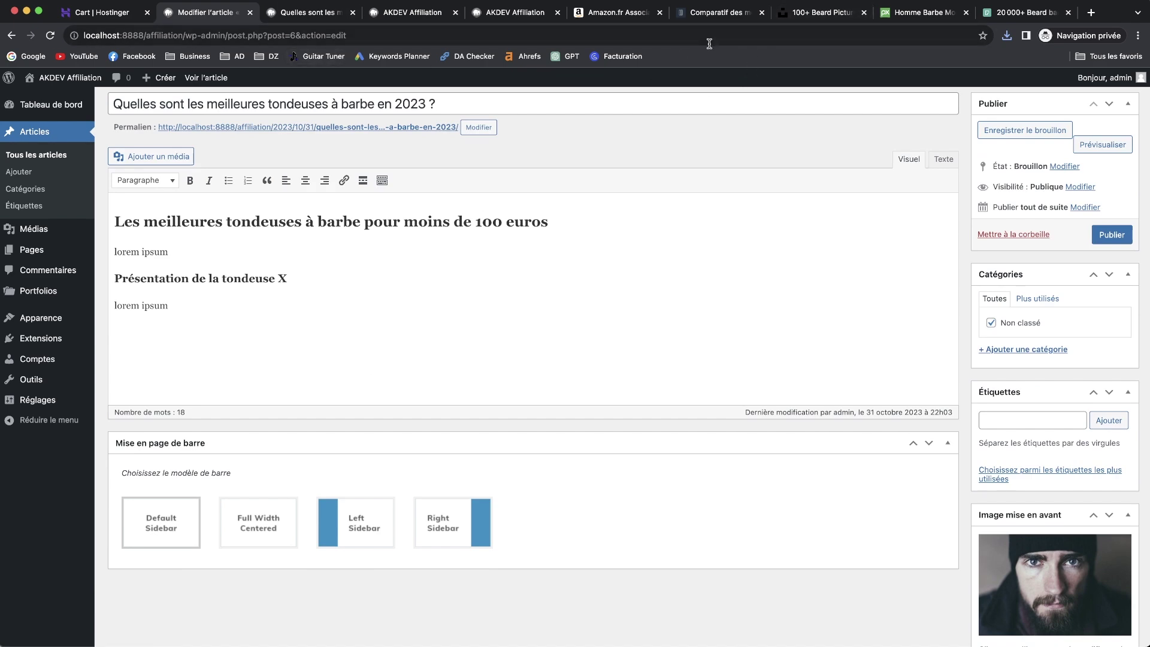
# Step: Generate and copy the short text affiliate link for the MANSCAPED Beard Hedger trimmer on Amazon, and return to the post editor
pyautogui.press('super+grave')
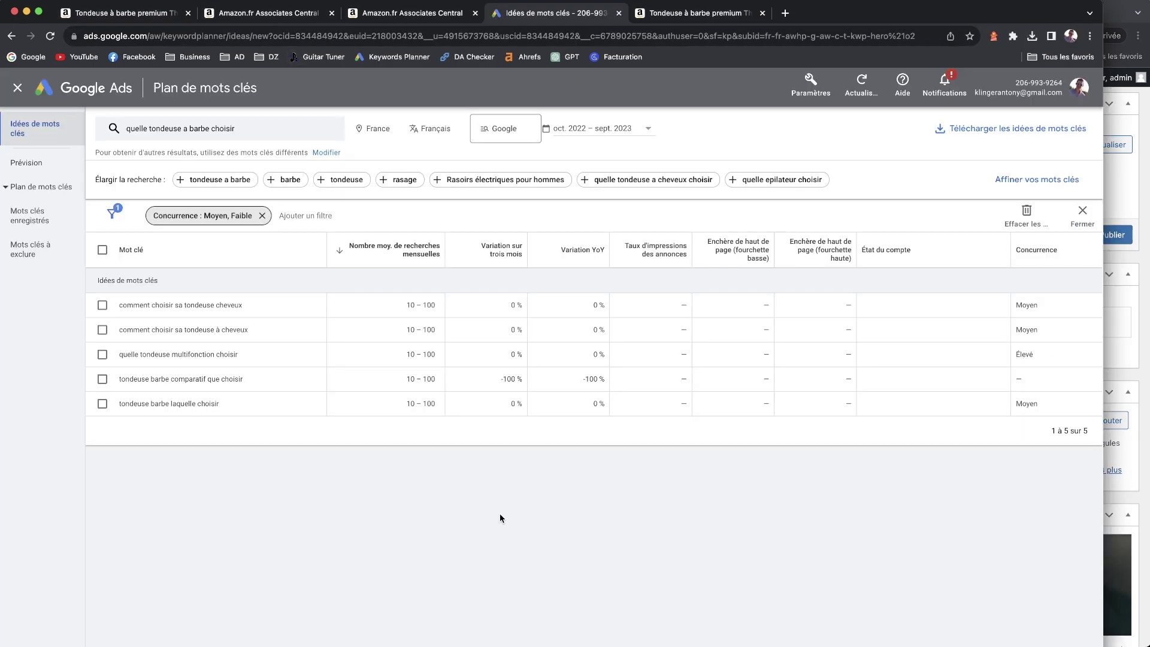
pyautogui.click(123, 13)
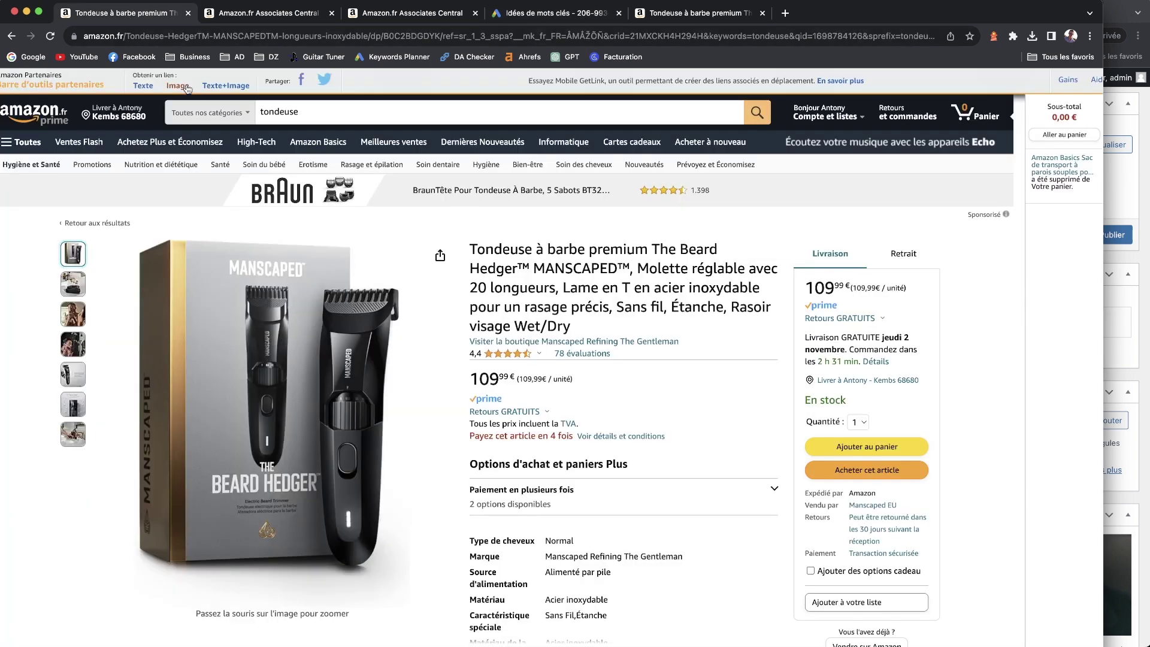
pyautogui.click(140, 87)
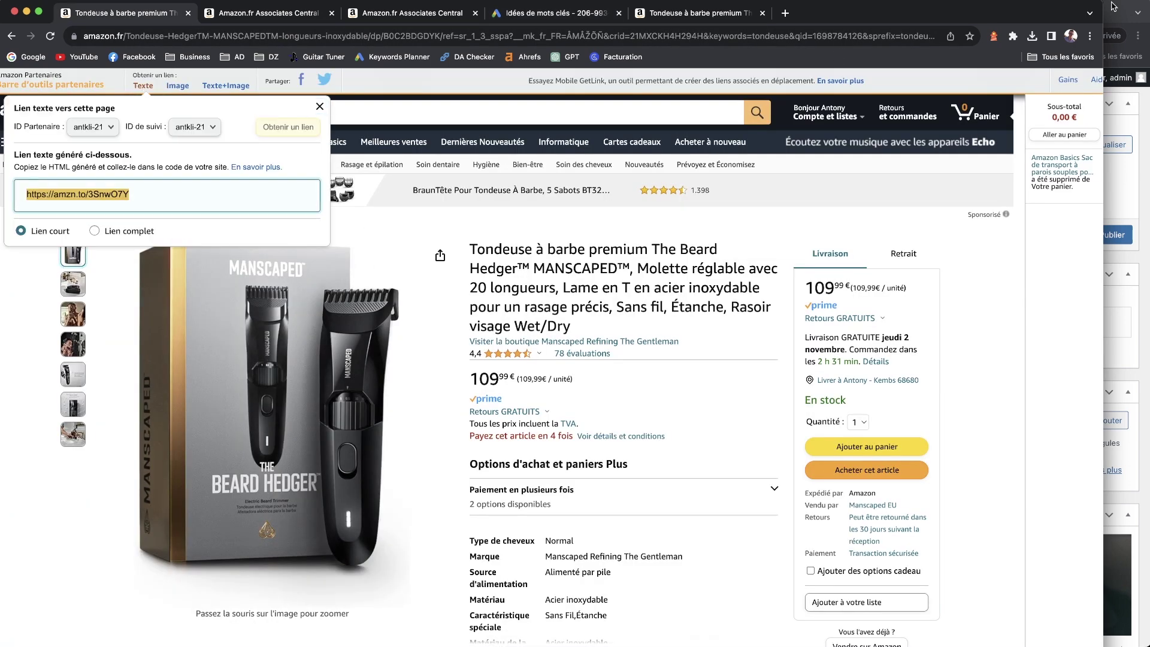
pyautogui.click(1114, 6)
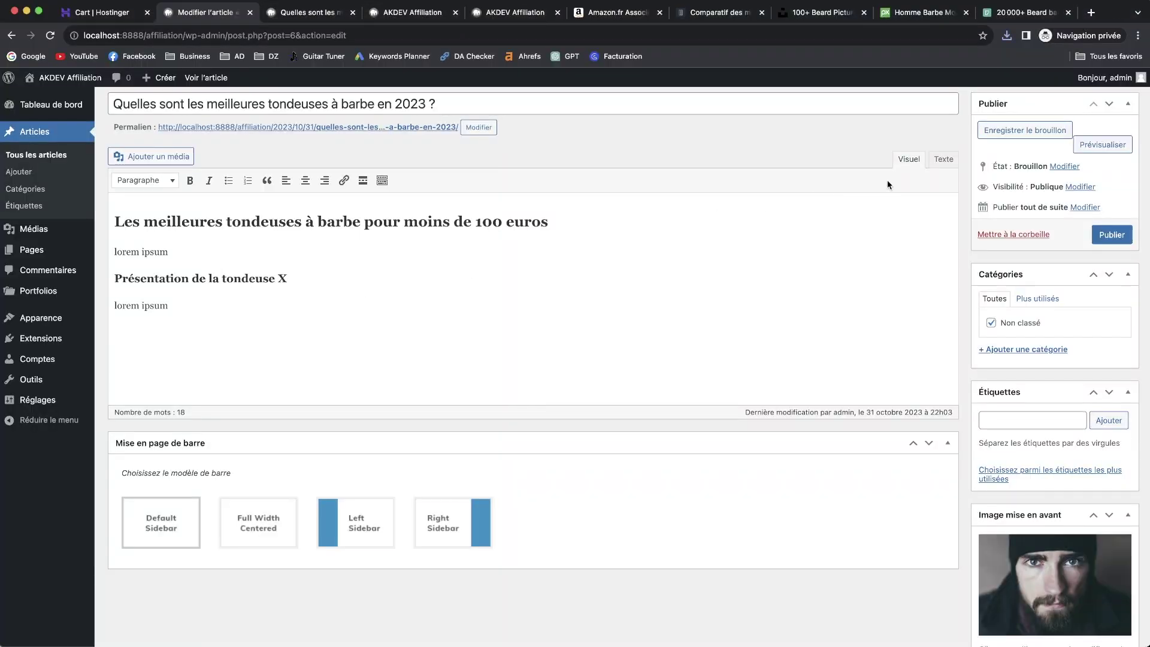
pyautogui.write('ACHETER CETTE TONDEUSE')
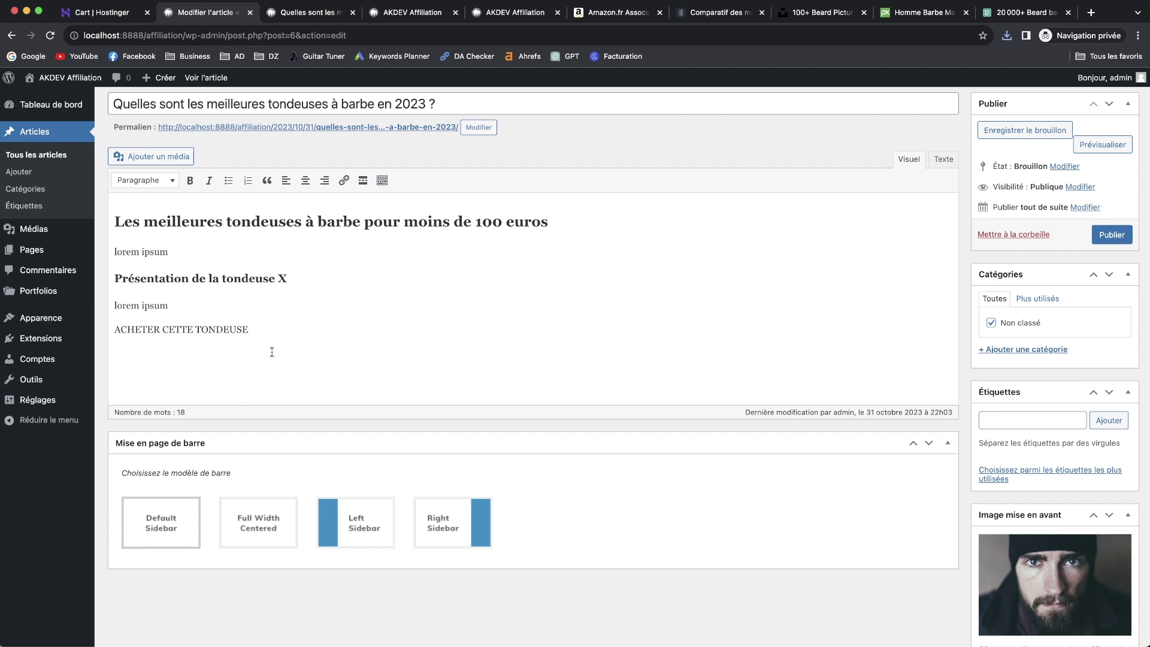
pyautogui.moveTo(246, 330); pyautogui.dragTo(24, 330)
pyautogui.hotkey('ctrl', 'v')
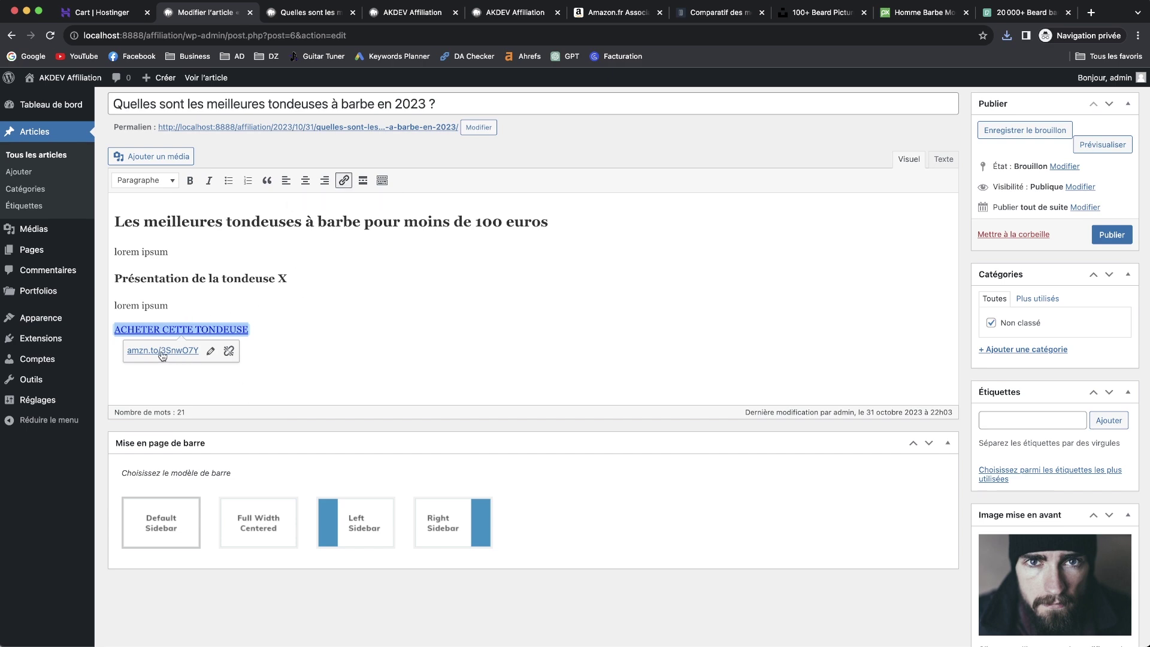
# Step: Save the draft, preview the article and test the "ACHETER CETTE TONDEUSE" link before returning to the preview
pyautogui.click(1022, 131)
pyautogui.click(1103, 268)
pyautogui.scroll(-8, 254, 401)
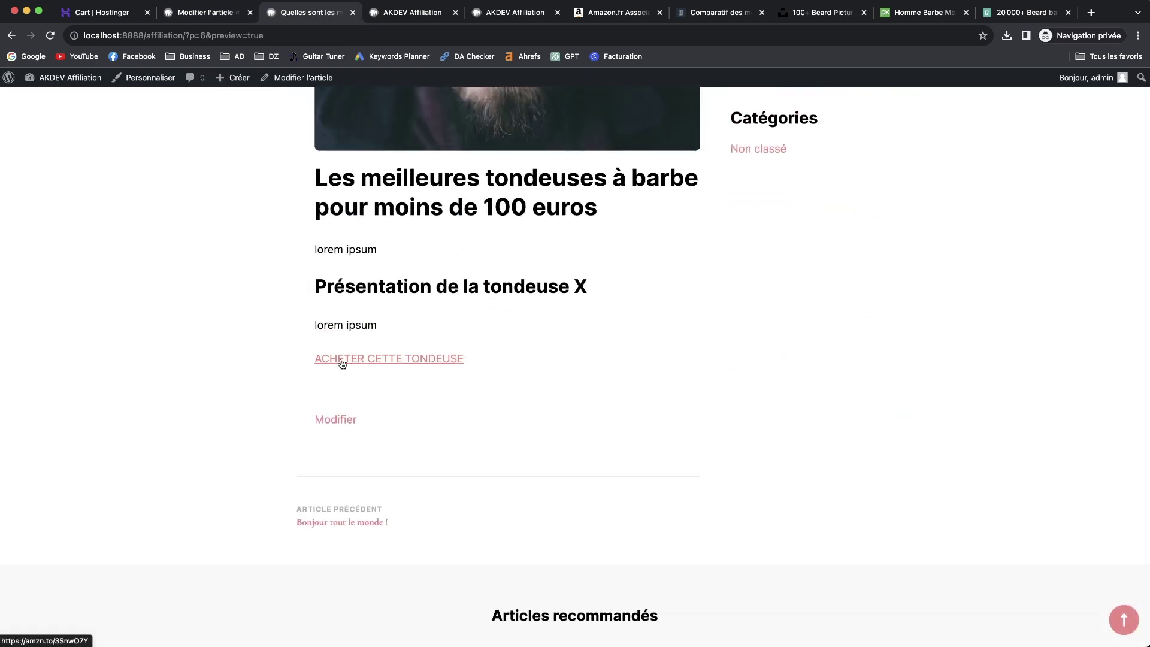
pyautogui.click(377, 368)
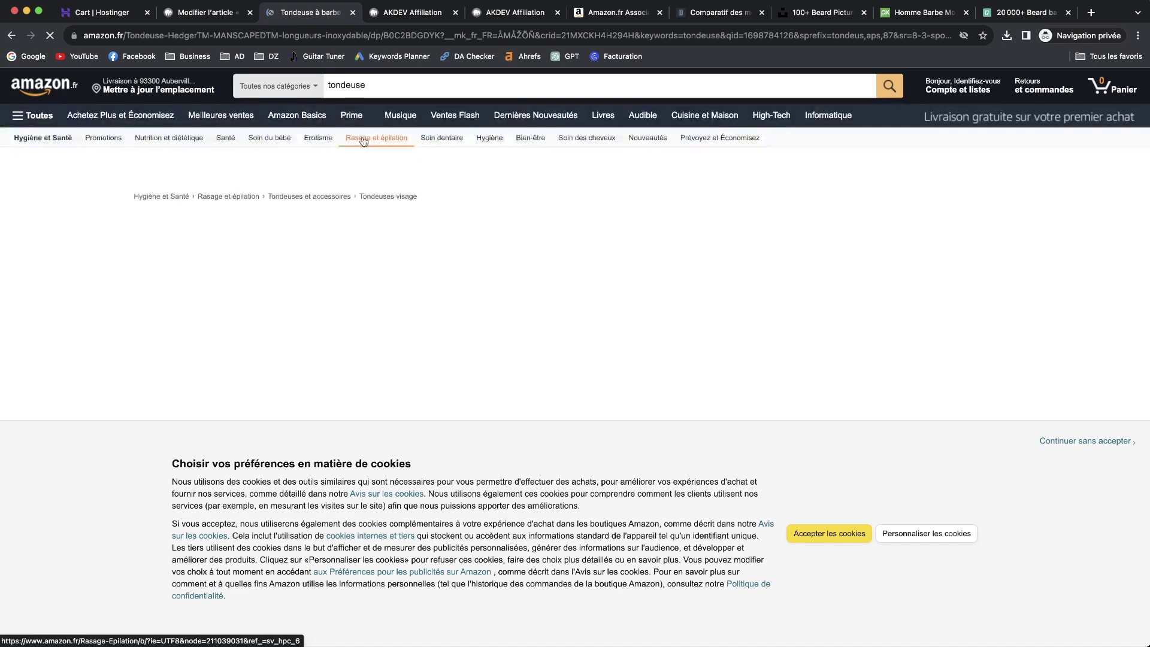
pyautogui.click(12, 36)
# Step: Delete the linked line "ACHETER CETTE TONDEUSE" from the post body
pyautogui.click(204, 12)
pyautogui.moveTo(297, 458); pyautogui.dragTo(113, 452)
pyautogui.press('BackSpace')
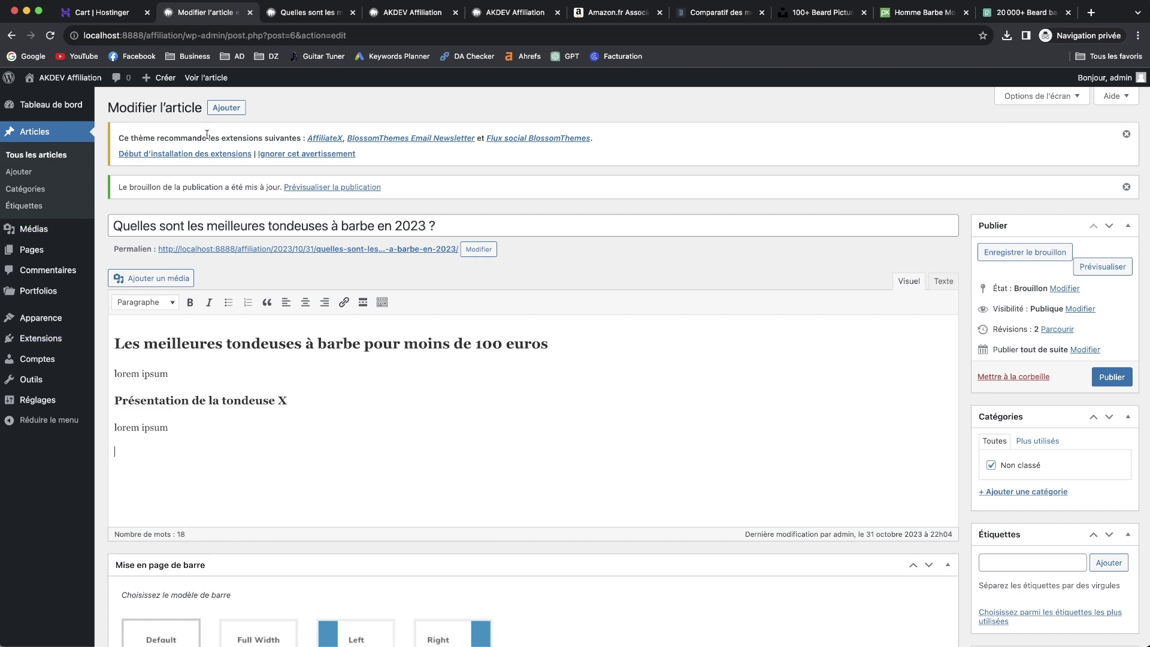
# Step: Copy the Taille M image-link HTML for the MANSCAPED trimmer from Amazon and paste it below the last paragraph of the post
pyautogui.press('super+grave')
pyautogui.click(177, 86)
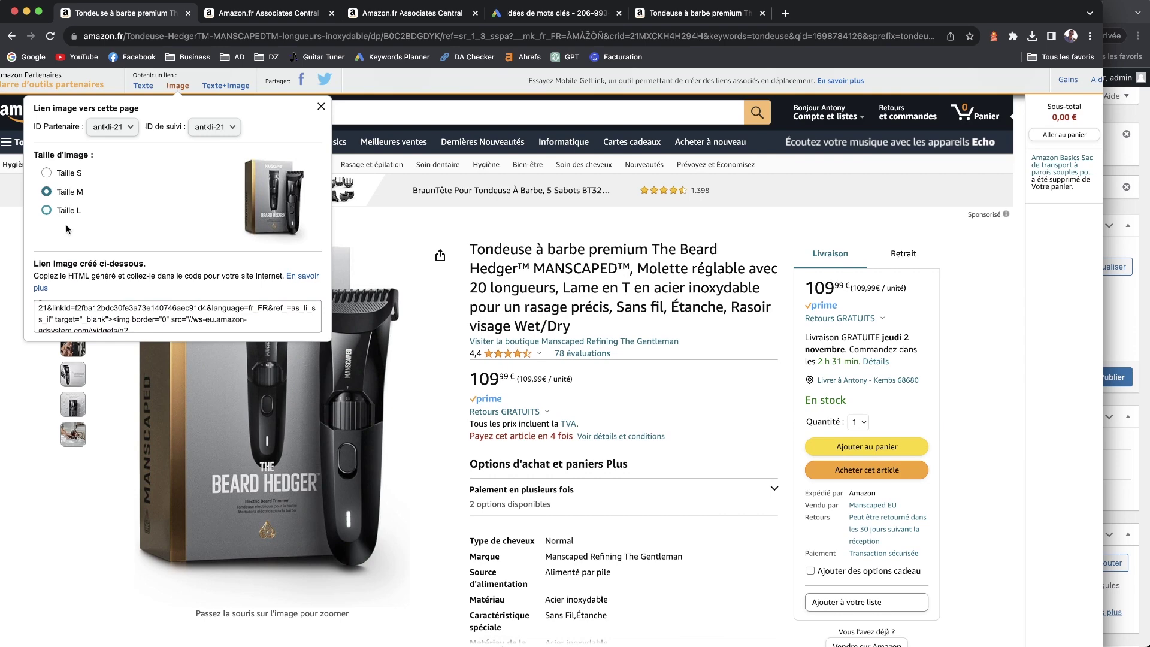
pyautogui.click(102, 320)
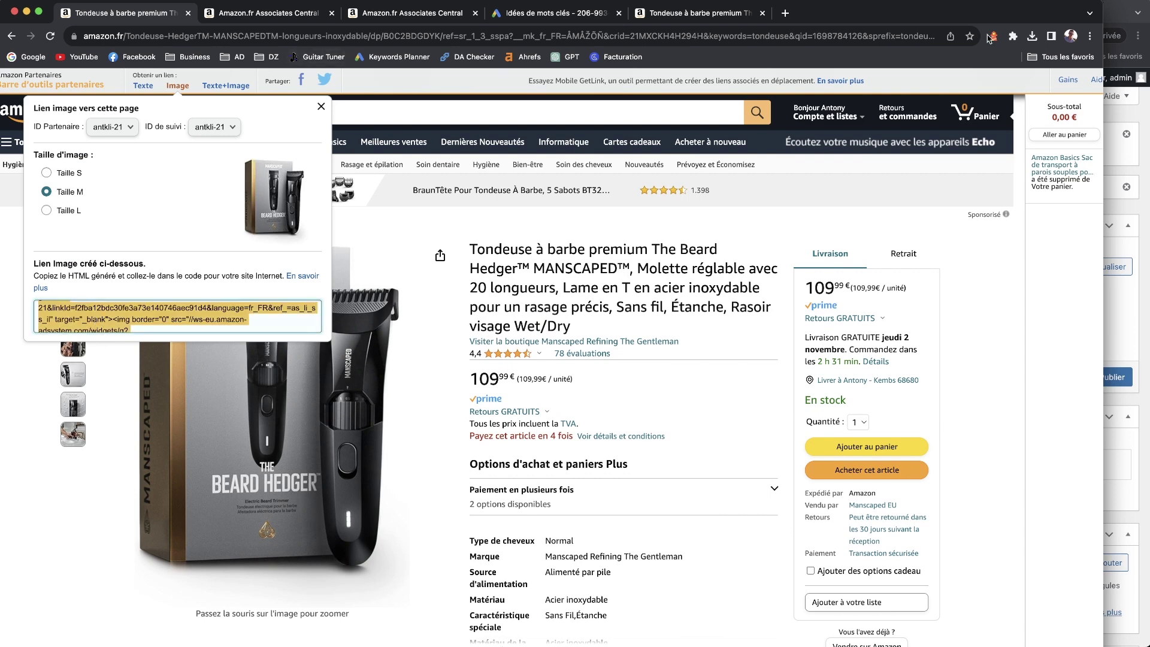
pyautogui.click(1140, 5)
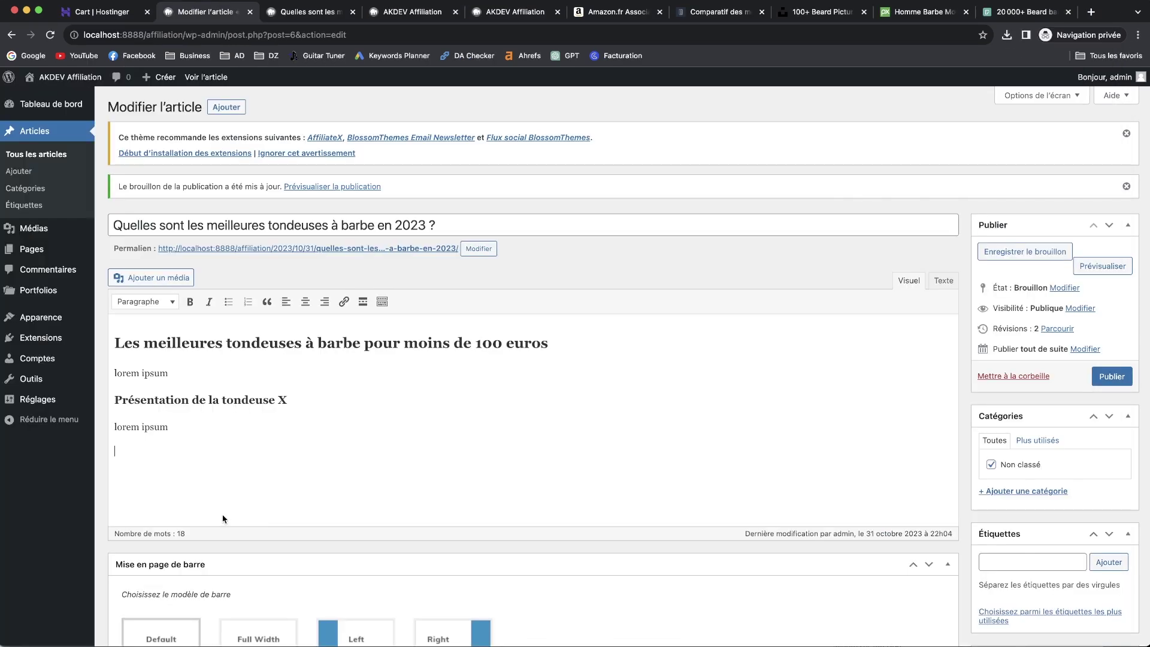
pyautogui.press('super+v')
# Step: Preview the article to check how the pasted Amazon image code renders, and return to the post editor
pyautogui.click(1103, 266)
pyautogui.scroll(-15, 524, 233)
pyautogui.scroll(15, 519, 280)
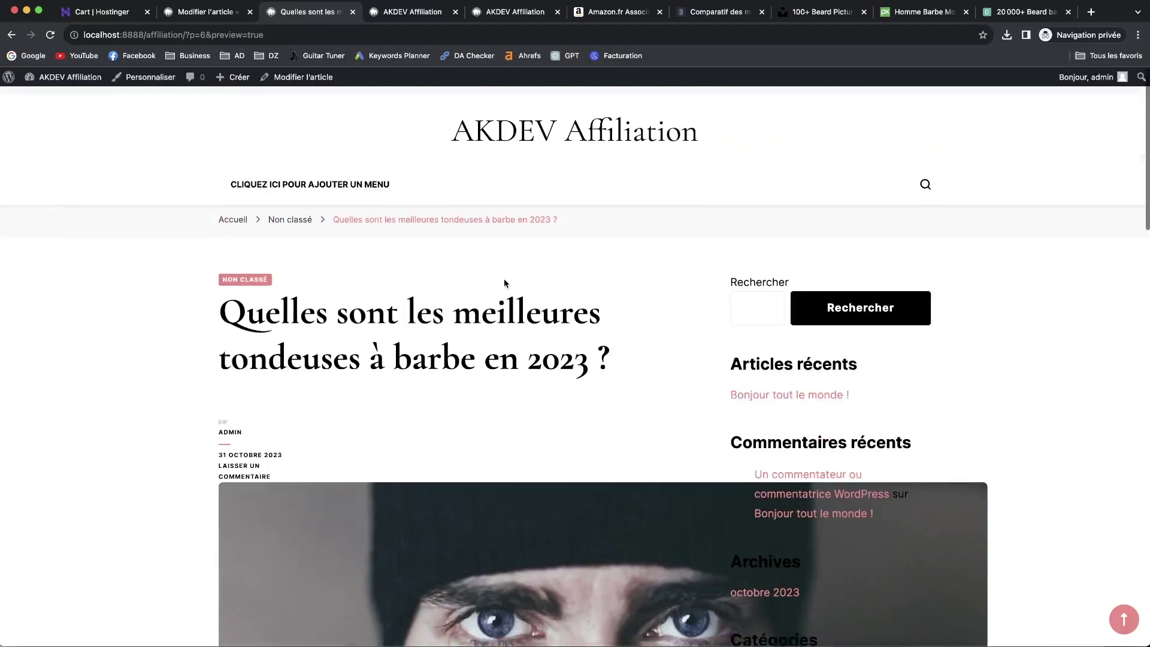
pyautogui.click(203, 12)
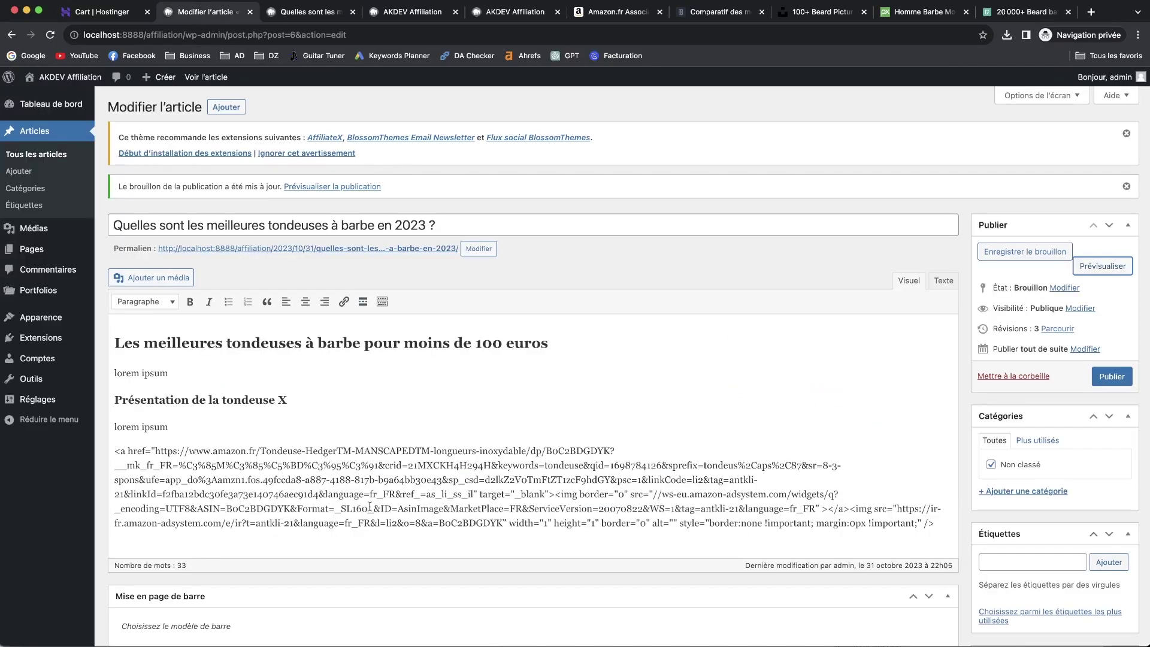
# Step: Remove the raw Amazon code from the post's visual content, paste it into the HTML source instead and return to the visual view
pyautogui.click(401, 518)
pyautogui.moveTo(935, 523); pyautogui.dragTo(93, 445)
pyautogui.press('BackSpace')
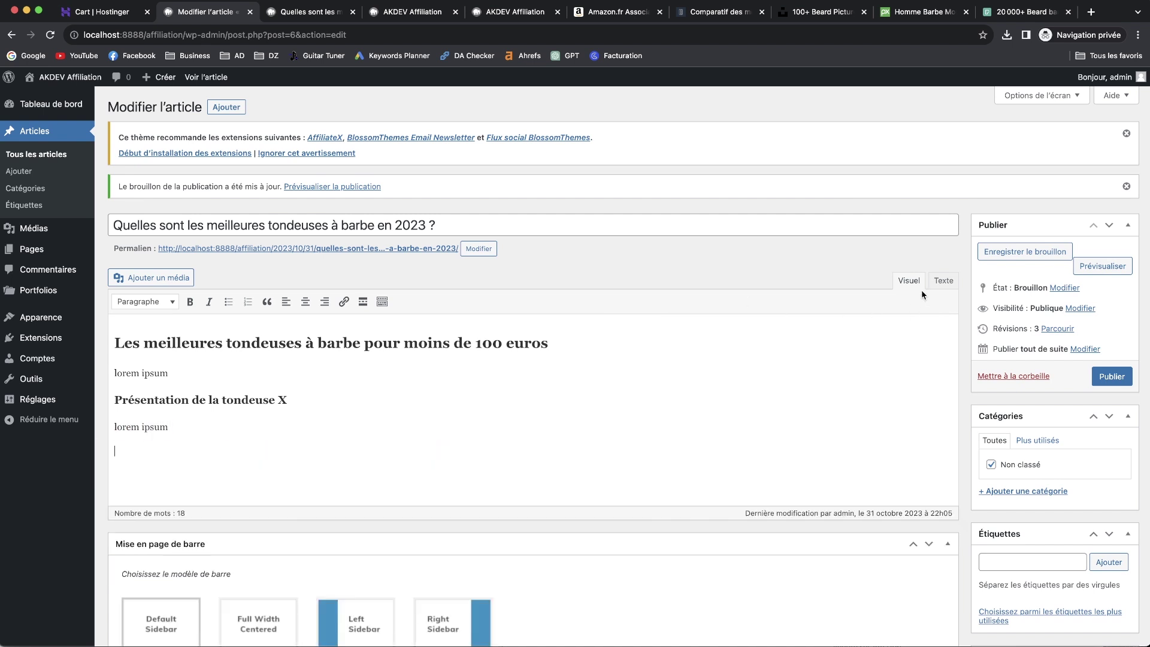
pyautogui.click(943, 281)
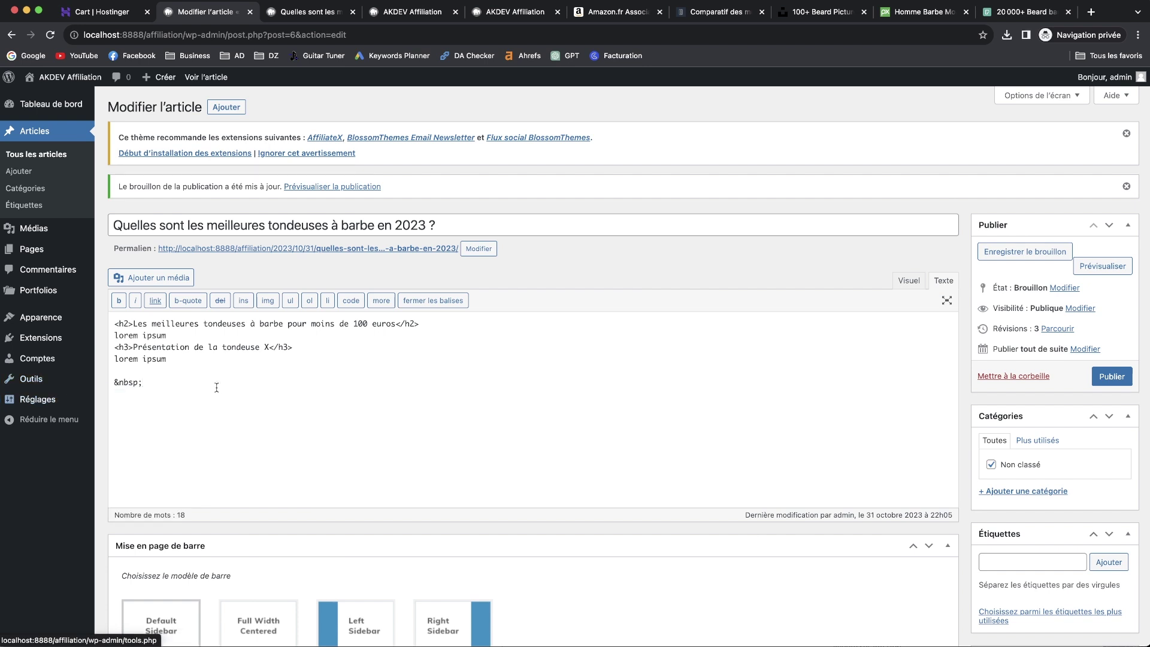
pyautogui.moveTo(89, 381)
pyautogui.hotkey('ctrl', 'v')
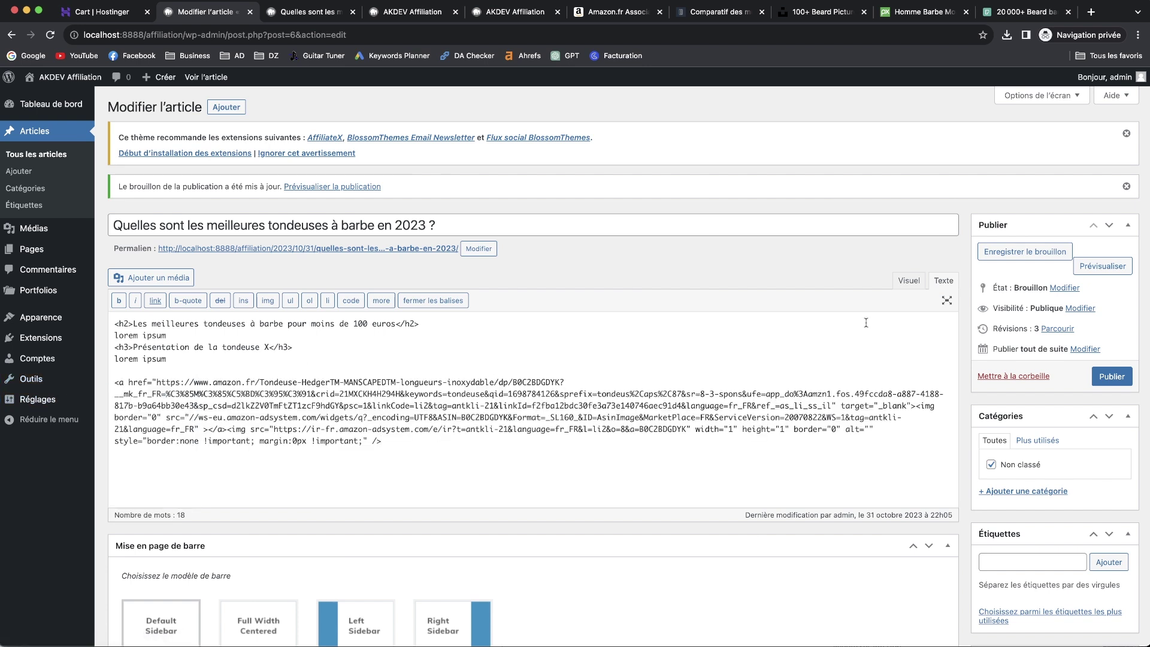
pyautogui.click(910, 285)
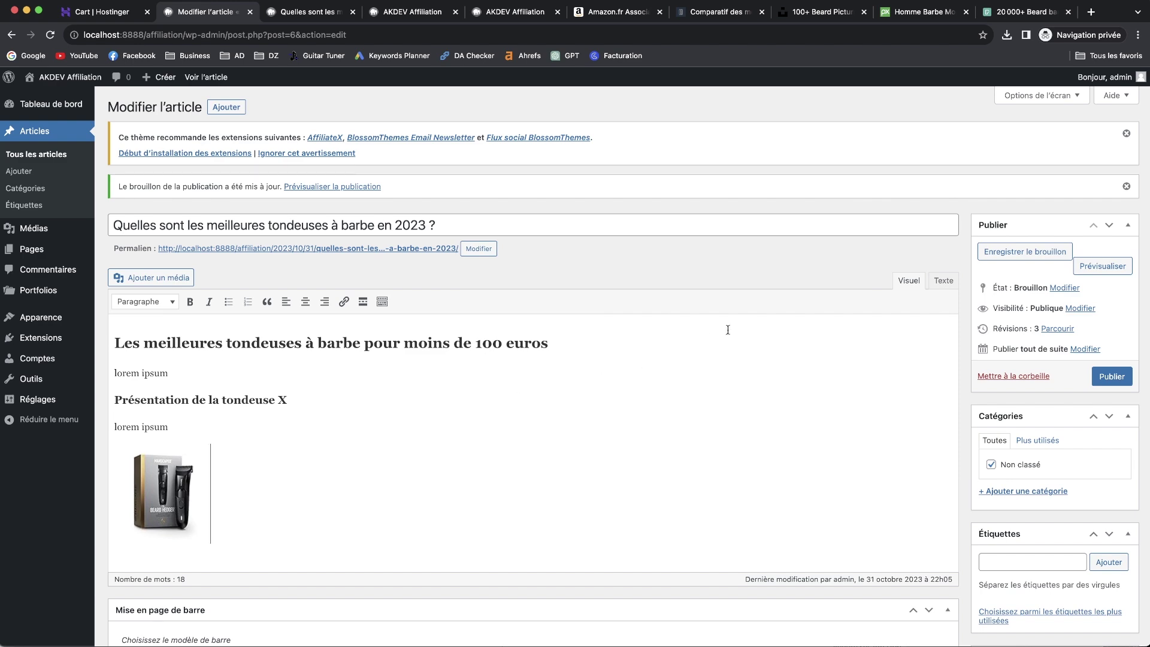
# Step: Save the draft, preview the article, test the trimmer image's Amazon link and close the opened product page
pyautogui.click(1043, 247)
pyautogui.click(1089, 262)
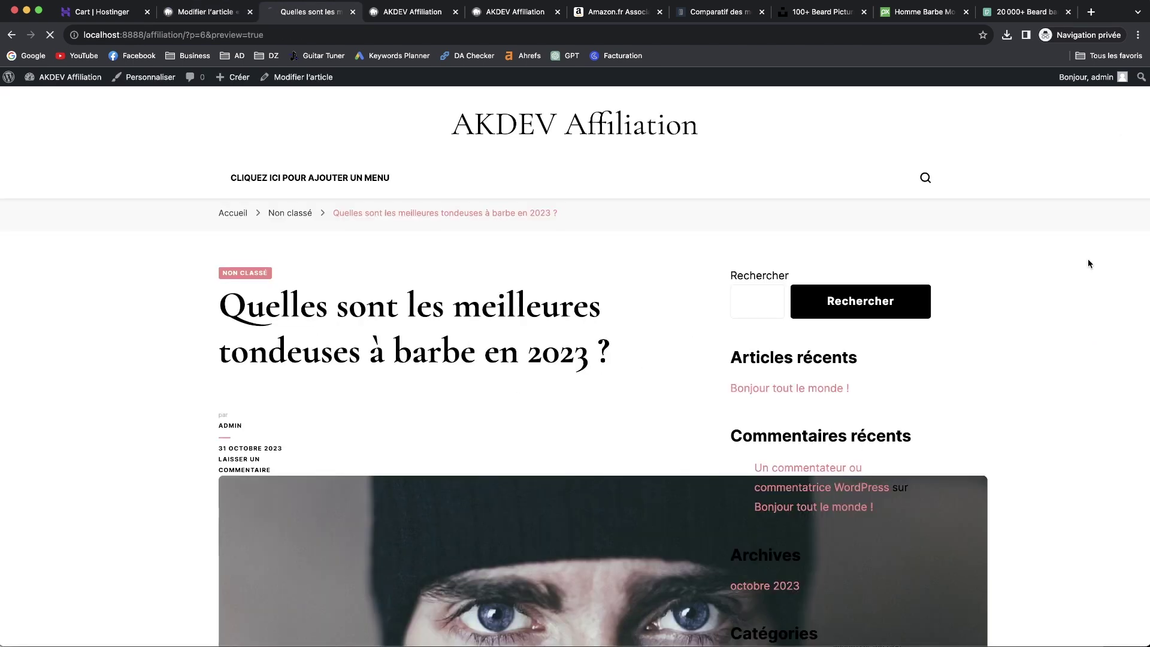
pyautogui.scroll(-10, 548, 269)
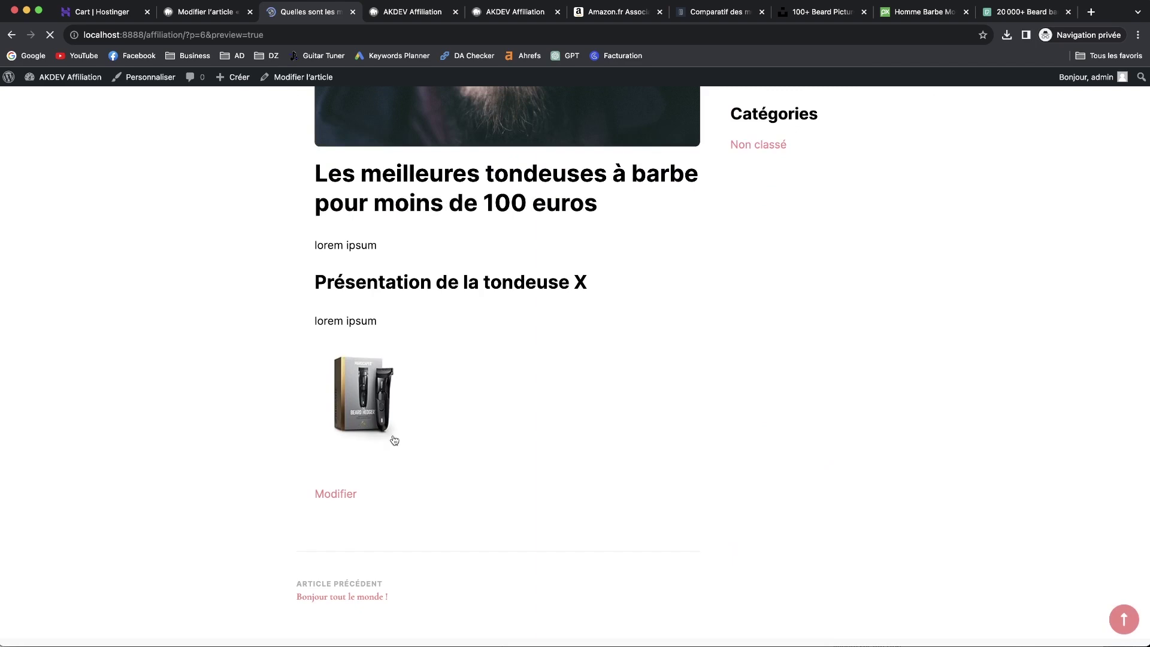
pyautogui.click(361, 405)
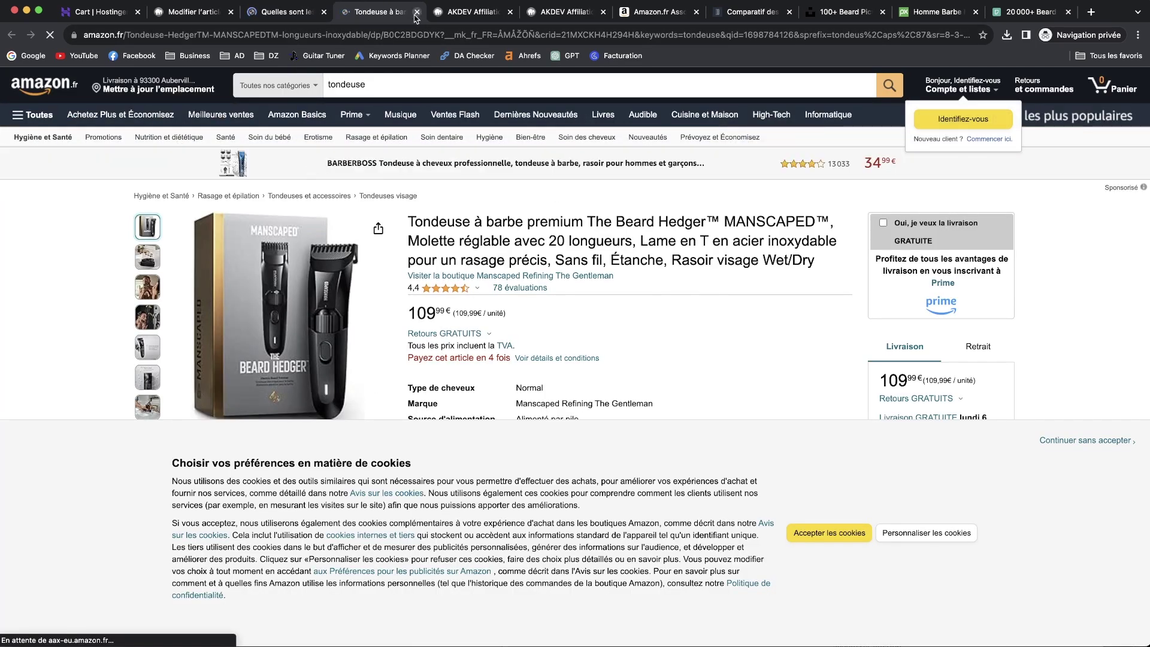
pyautogui.press('super+w')
# Step: Switch to the partner-account window with the MANSCAPED trimmer's Amazon page and copy its Texte+Image link HTML
pyautogui.press('super+grave')
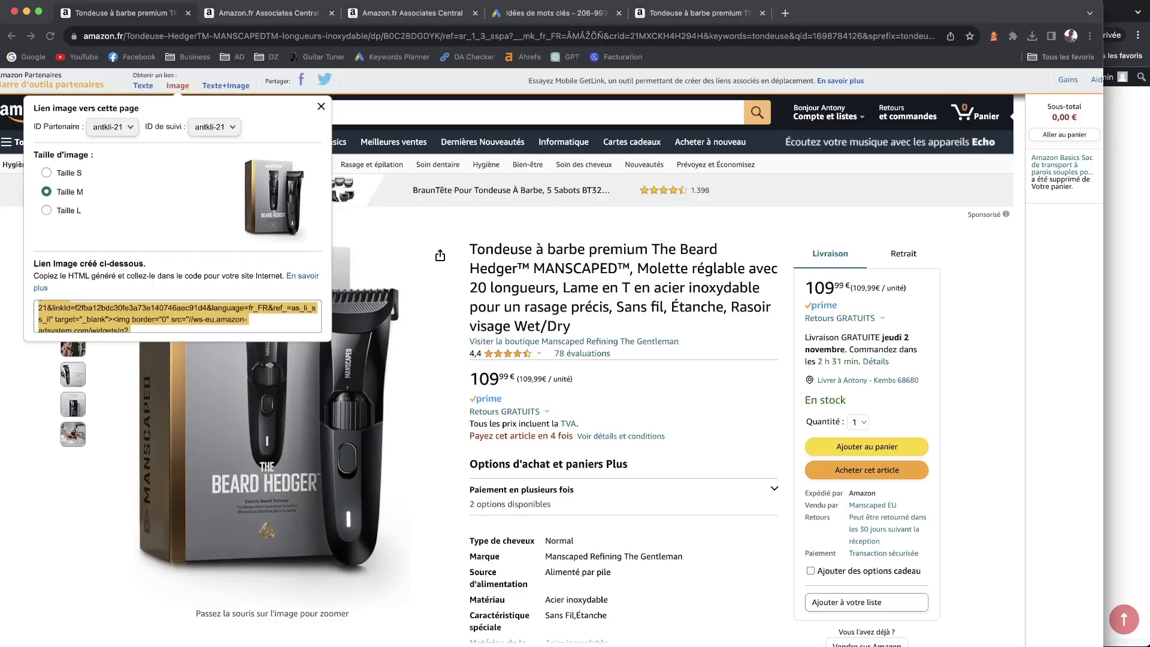
pyautogui.click(225, 86)
pyautogui.click(202, 258)
pyautogui.press('super+a')
pyautogui.hotkey('ctrl', 'c')
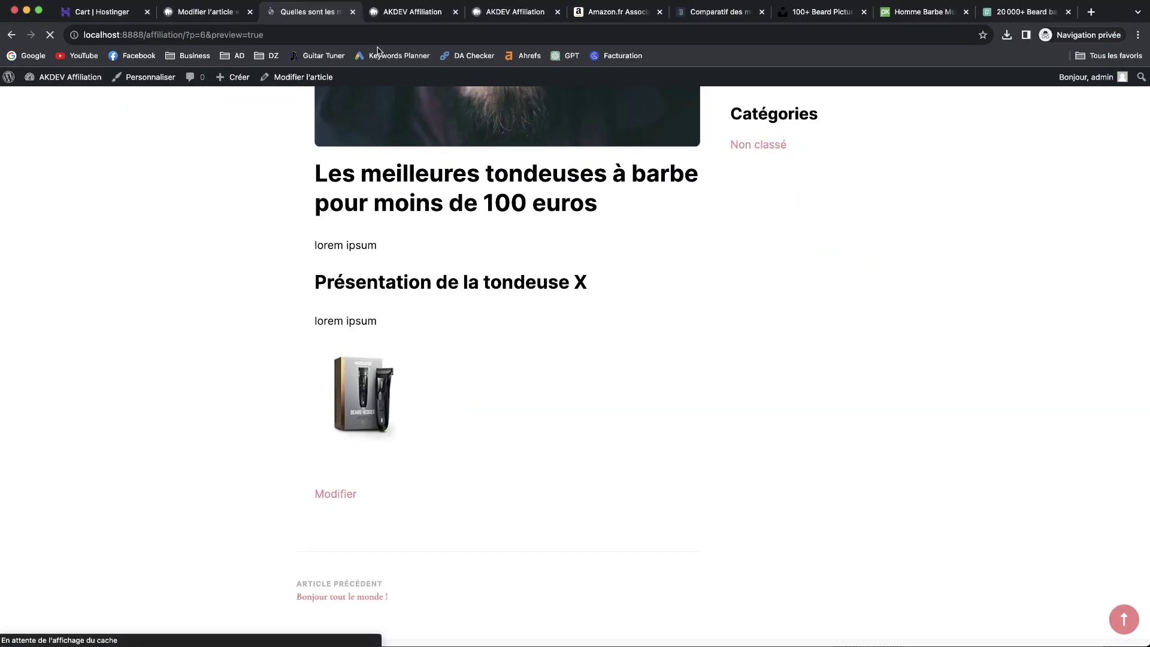
# Step: Replace the Amazon image-link code in the post's HTML source with the copied Texte+Image code
pyautogui.click(201, 12)
pyautogui.click(943, 280)
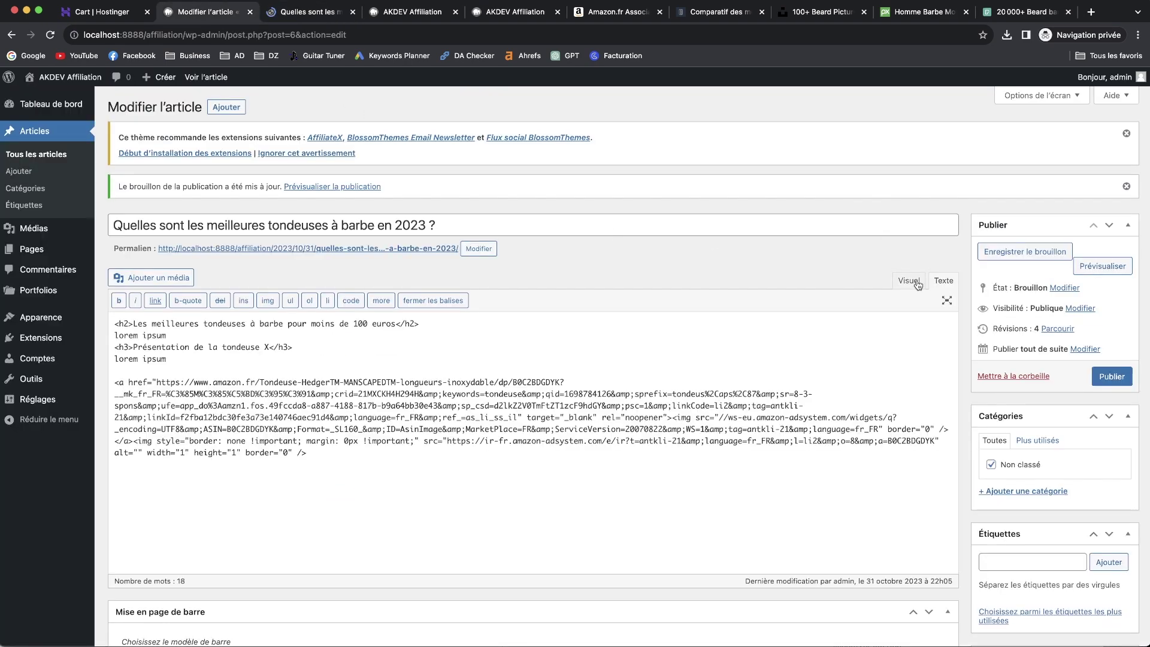
pyautogui.moveTo(263, 516); pyautogui.dragTo(60, 379)
pyautogui.hotkey('ctrl', 'v')
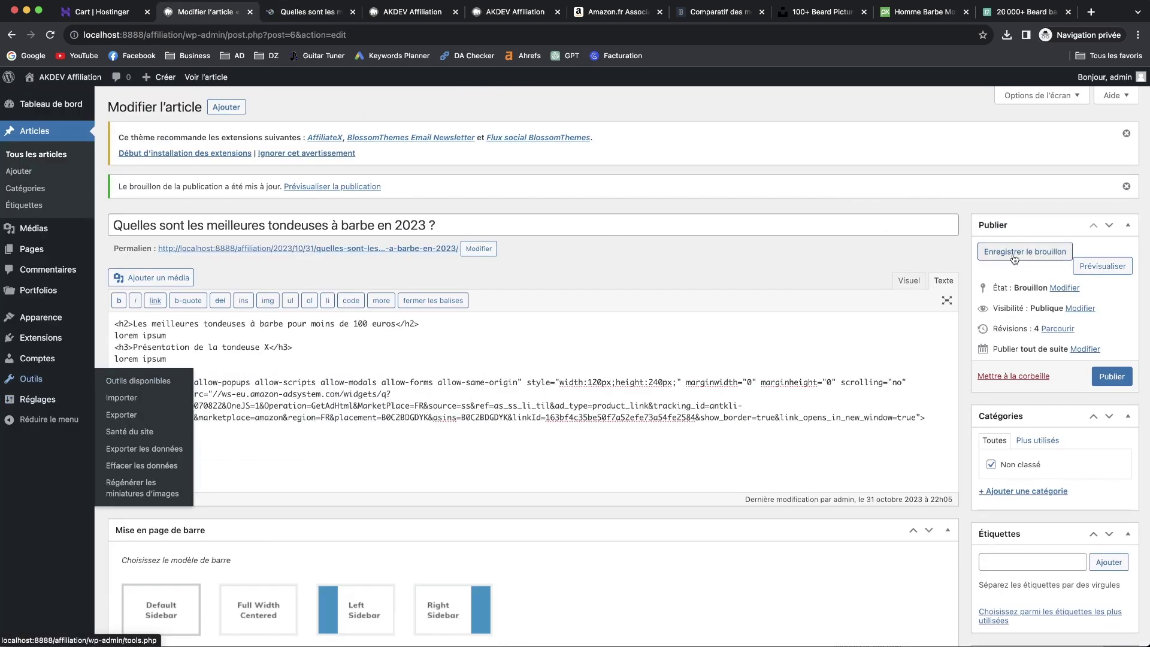